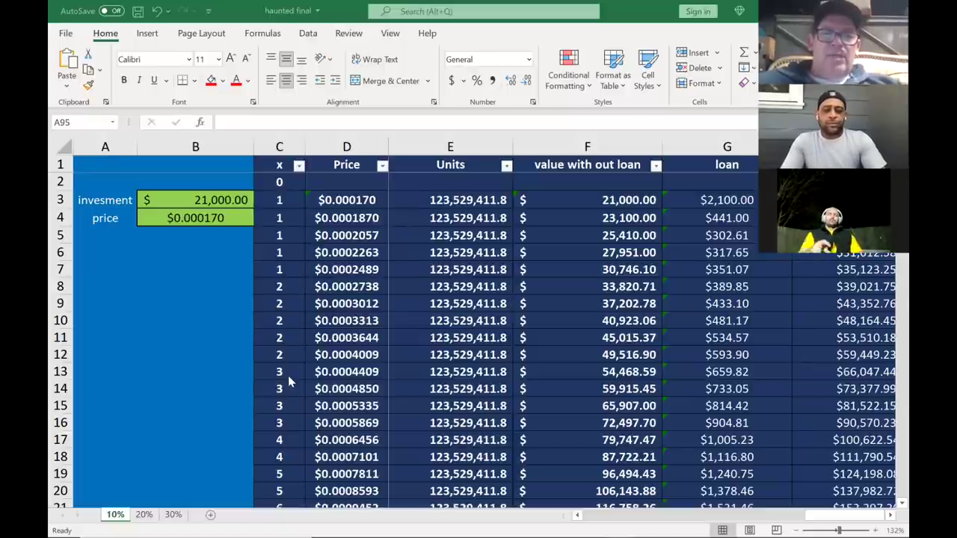
Step: Review the 10% sheet's multiplier, price, units and value columns down to around row 107, returning to the first rows
{"action": "scroll", "coordinate": [280, 374], "scroll_direction": "down", "scroll_amount": 5}
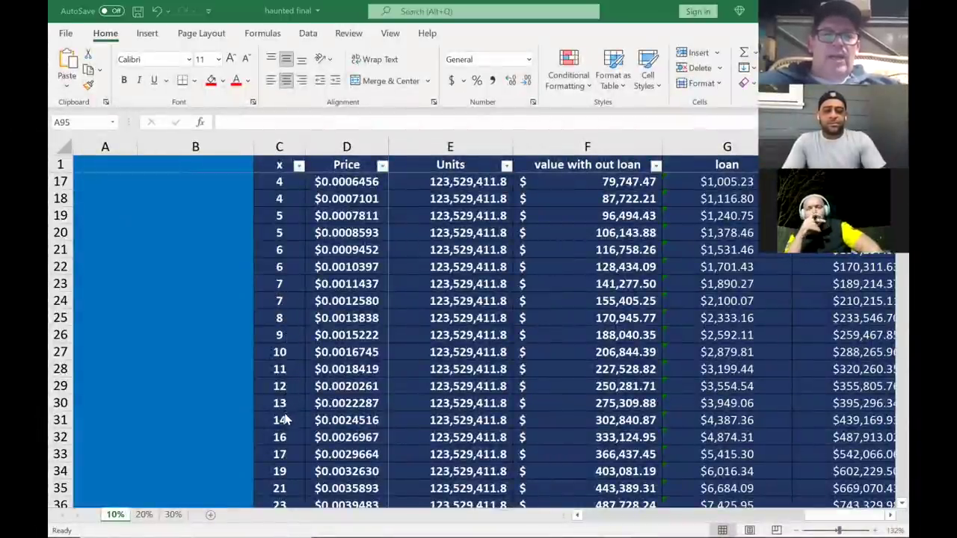
{"action": "scroll", "coordinate": [289, 453], "scroll_direction": "down", "scroll_amount": 4}
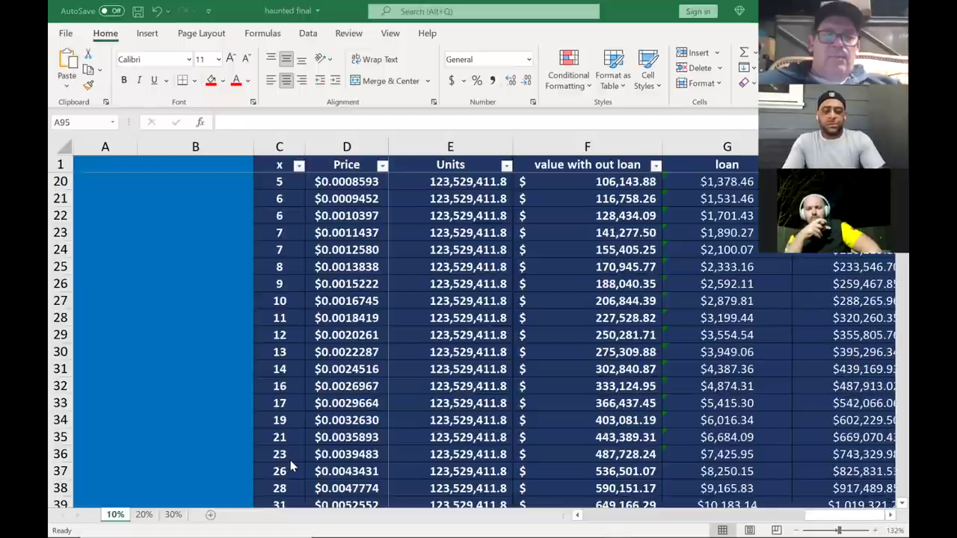
{"action": "scroll", "coordinate": [291, 465], "scroll_direction": "down", "scroll_amount": 3}
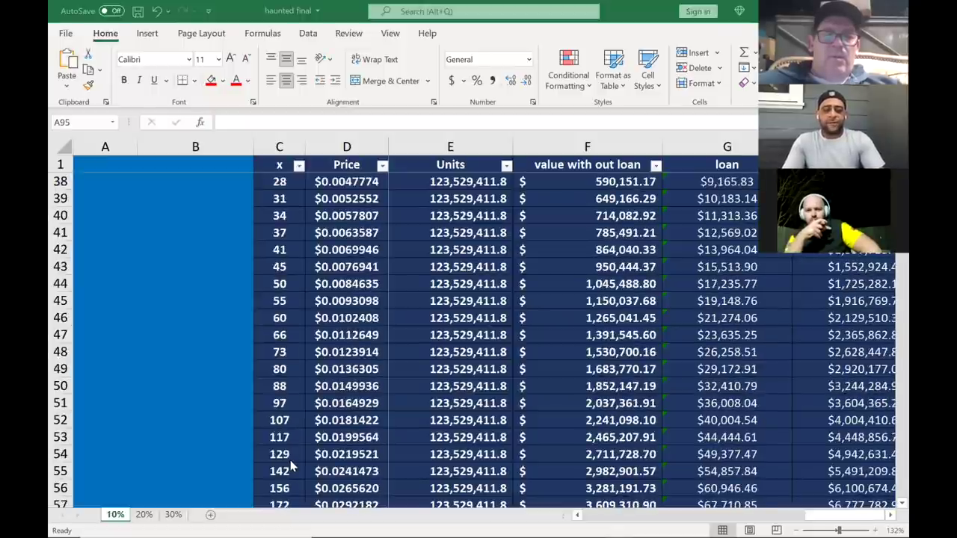
{"action": "scroll", "coordinate": [292, 465], "scroll_direction": "down", "scroll_amount": 7}
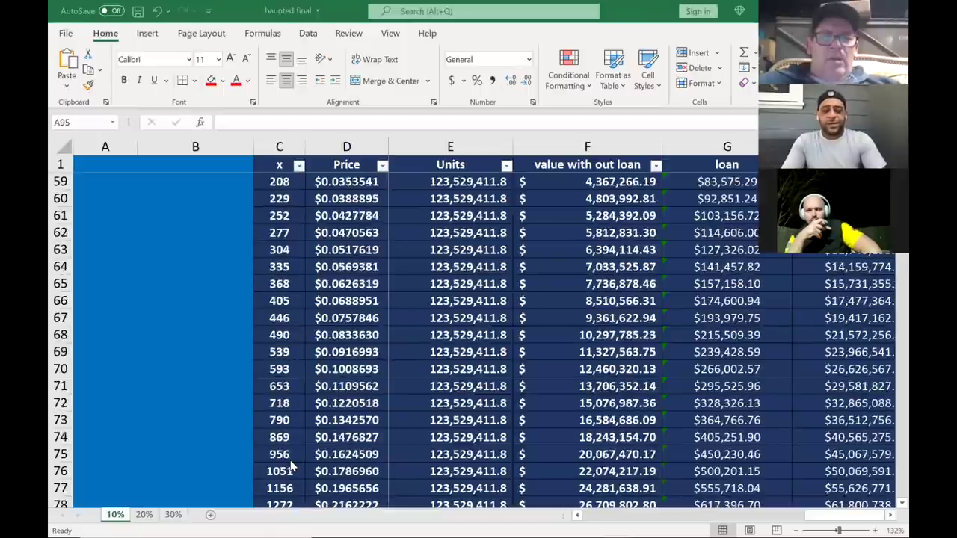
{"action": "scroll", "coordinate": [292, 465], "scroll_direction": "down", "scroll_amount": 8}
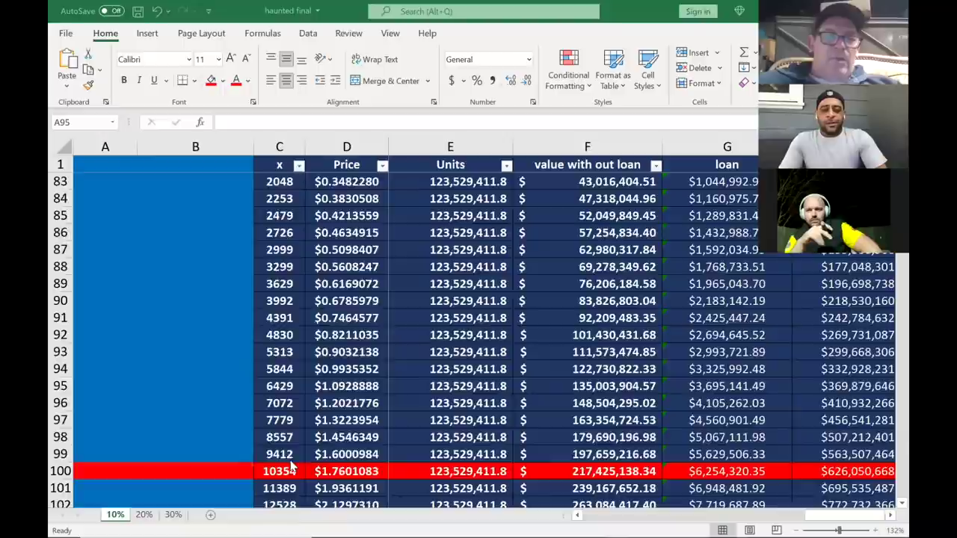
{"action": "scroll", "coordinate": [292, 465], "scroll_direction": "down", "scroll_amount": 2}
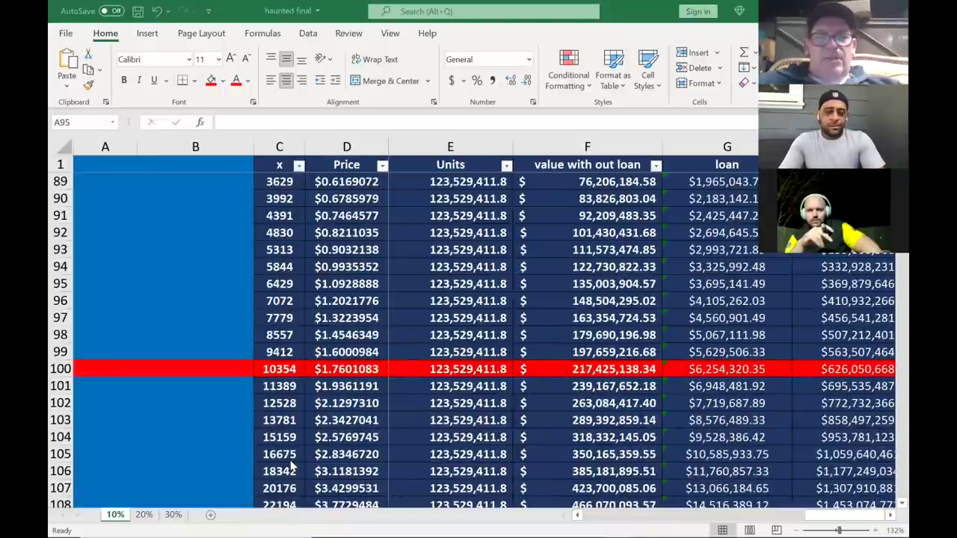
{"action": "scroll", "coordinate": [291, 465], "scroll_direction": "up", "scroll_amount": 1}
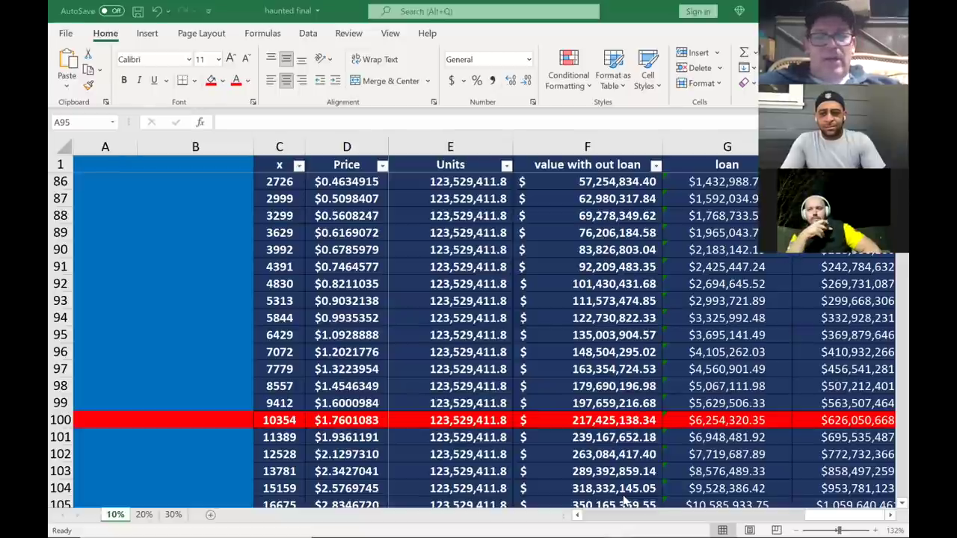
{"action": "scroll", "coordinate": [624, 499], "scroll_direction": "up", "scroll_amount": 20}
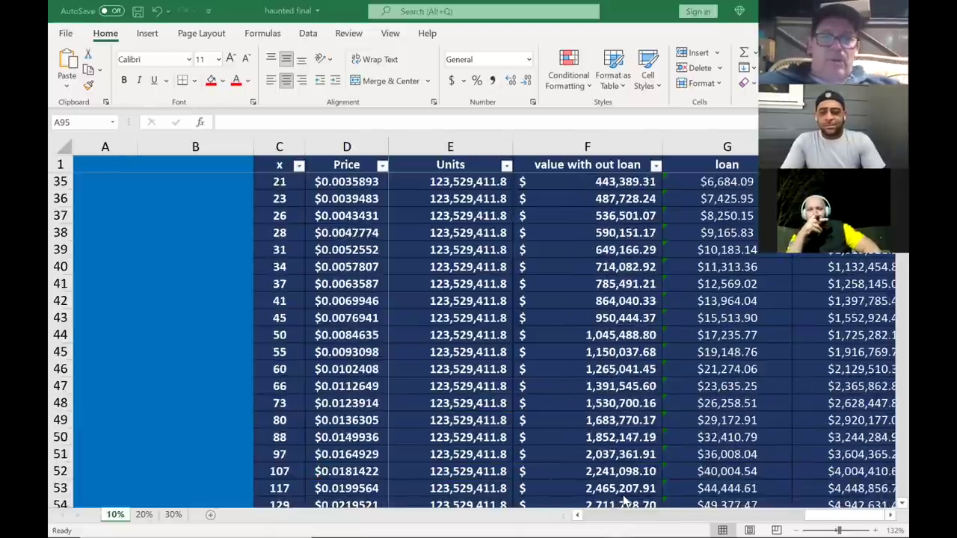
{"action": "scroll", "coordinate": [624, 500], "scroll_direction": "up", "scroll_amount": 7}
{"action": "scroll", "coordinate": [624, 500], "scroll_direction": "down", "scroll_amount": 1}
{"action": "scroll", "coordinate": [624, 499], "scroll_direction": "up", "scroll_amount": 1}
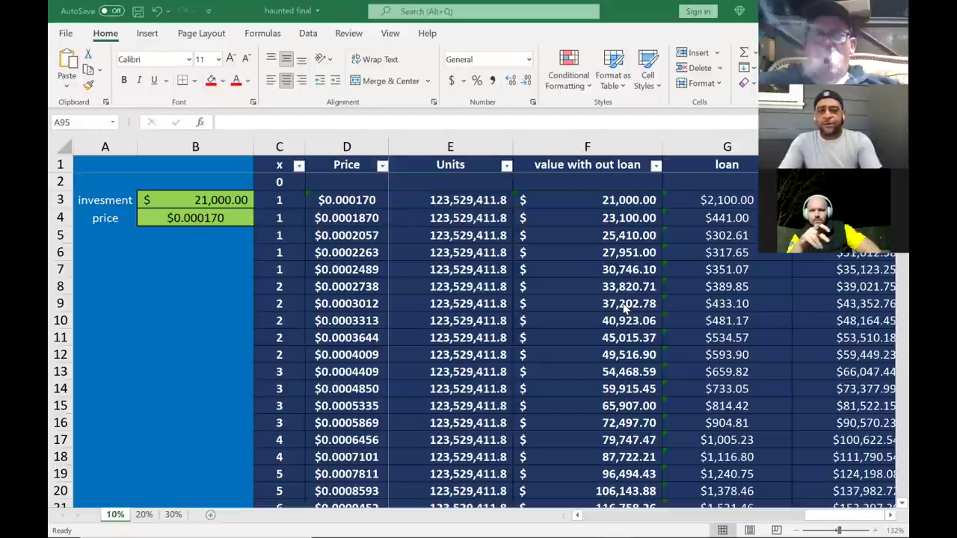
Step: Inspect the row 3 formulas from Units in E3 across to value without loan in H3, ending on the loan cell G3
{"action": "left_click", "coordinate": [477, 207]}
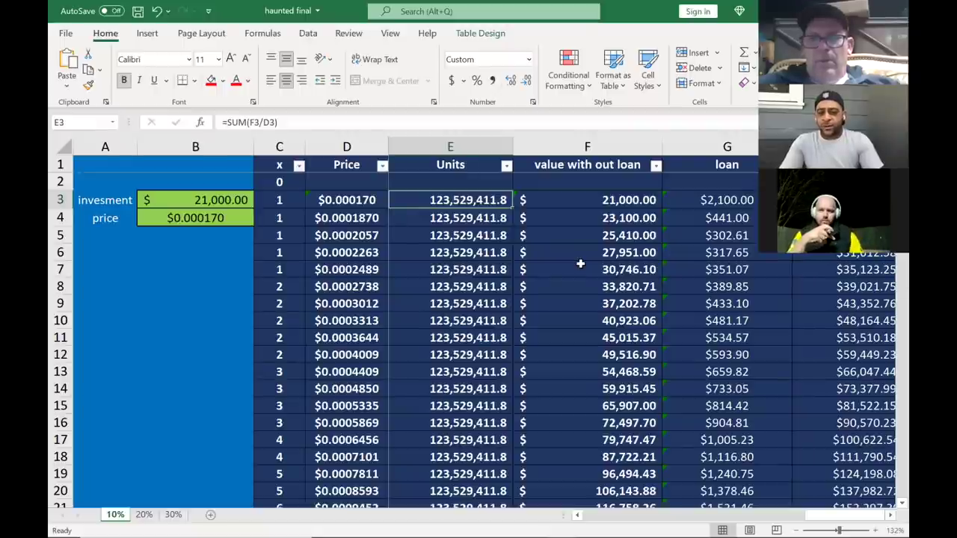
{"action": "key", "text": "Right"}
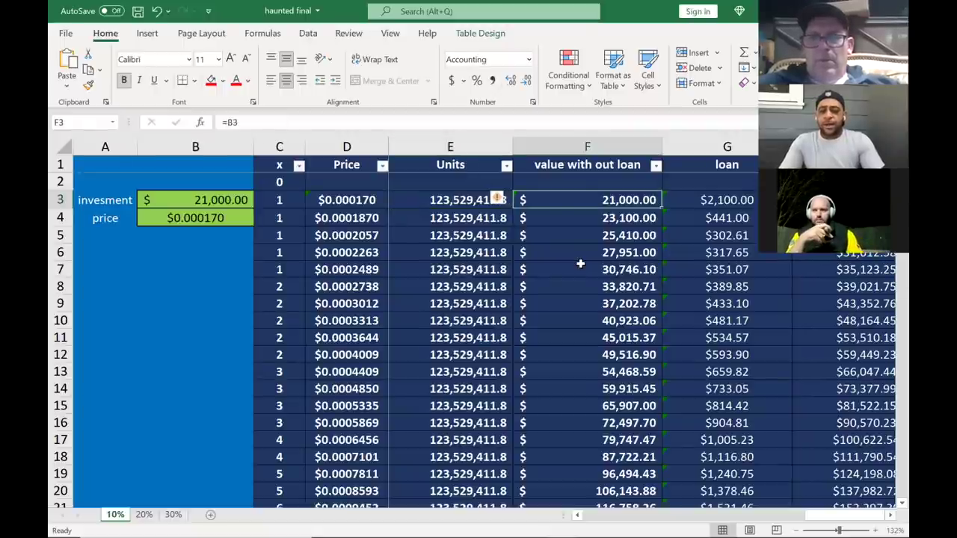
{"action": "key", "text": "Right"}
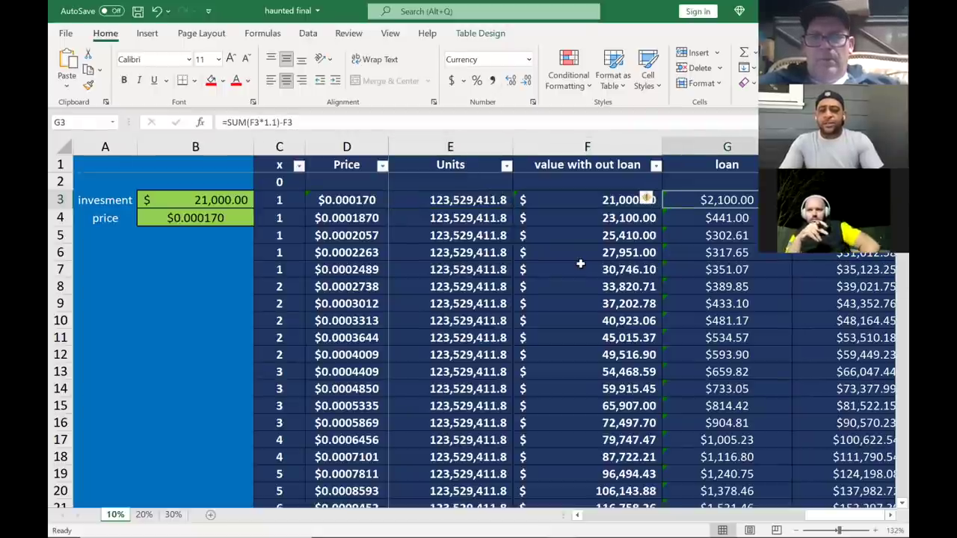
{"action": "key", "text": "Right"}
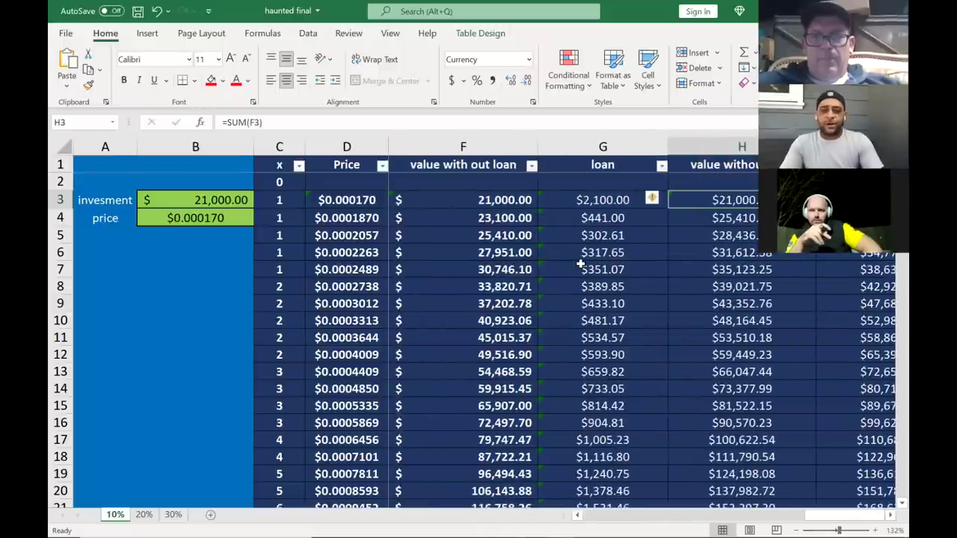
{"action": "key", "text": "Right"}
{"action": "key", "text": "Left"}
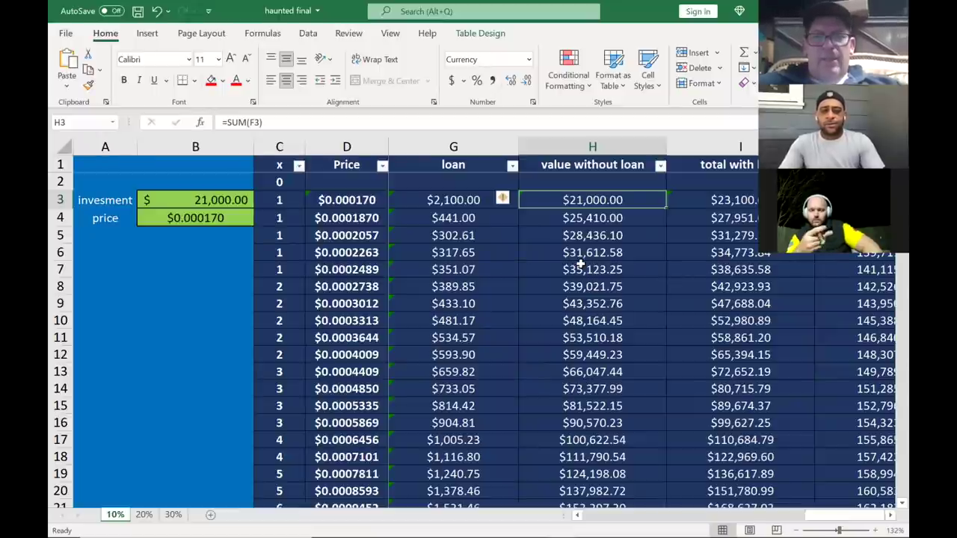
{"action": "key", "text": "Left"}
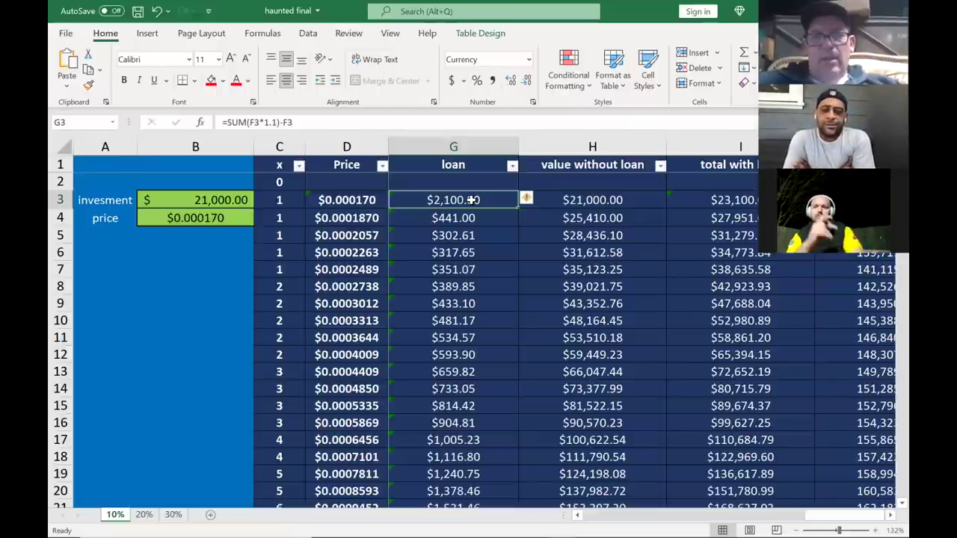
Step: Inspect the row 3 formulas for value without loan, total with loan and units, continuing to loan added units in K3
{"action": "key", "text": "Right"}
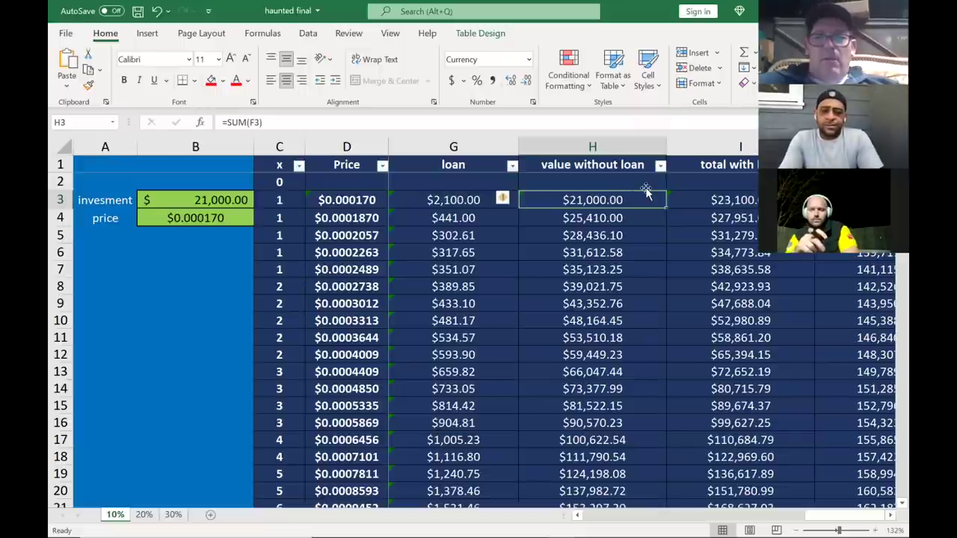
{"action": "key", "text": "Right"}
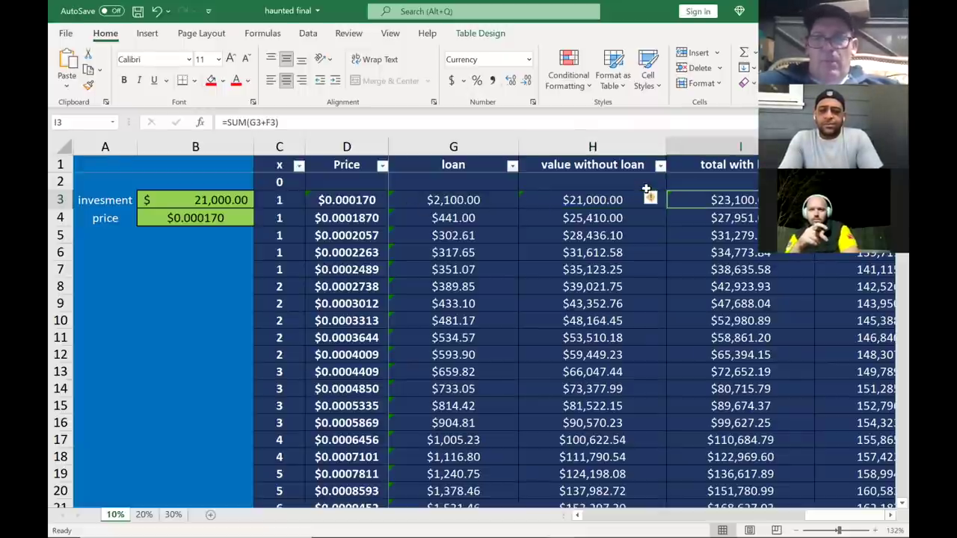
{"action": "key", "text": "Right"}
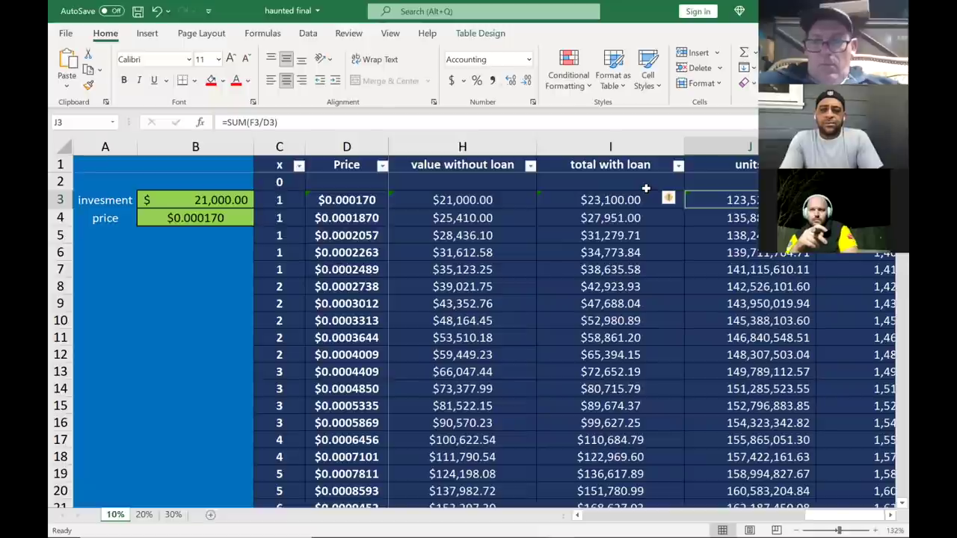
{"action": "left_click", "coordinate": [648, 193]}
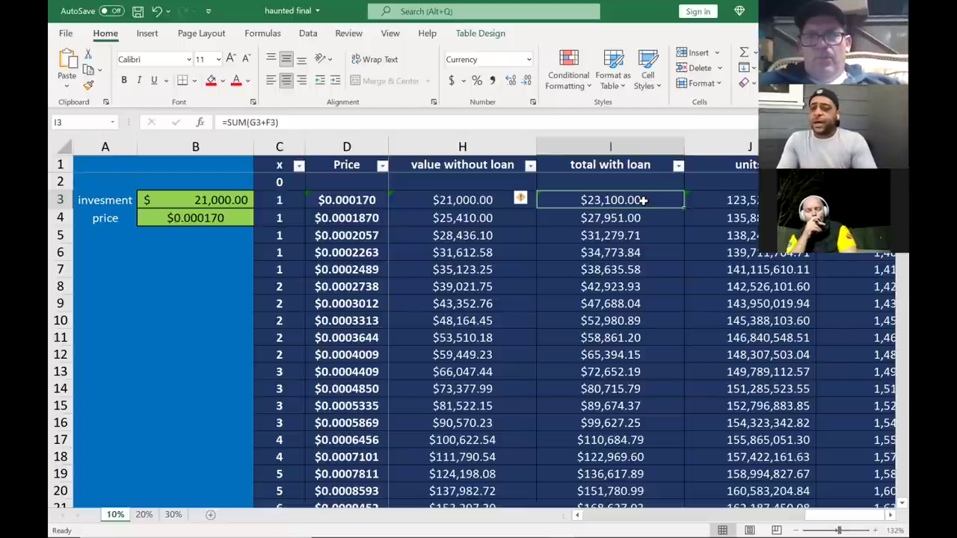
{"action": "key", "text": "Right"}
{"action": "key", "text": "Right"}
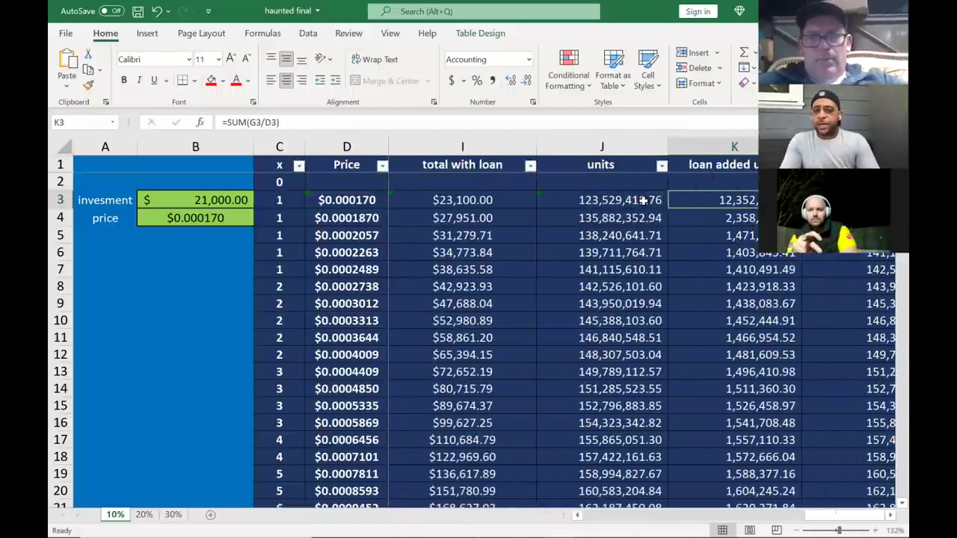
Step: Compare the units, loan added units and total units with loan formulas in cells J3, K3 and L3
{"action": "key", "text": "Left"}
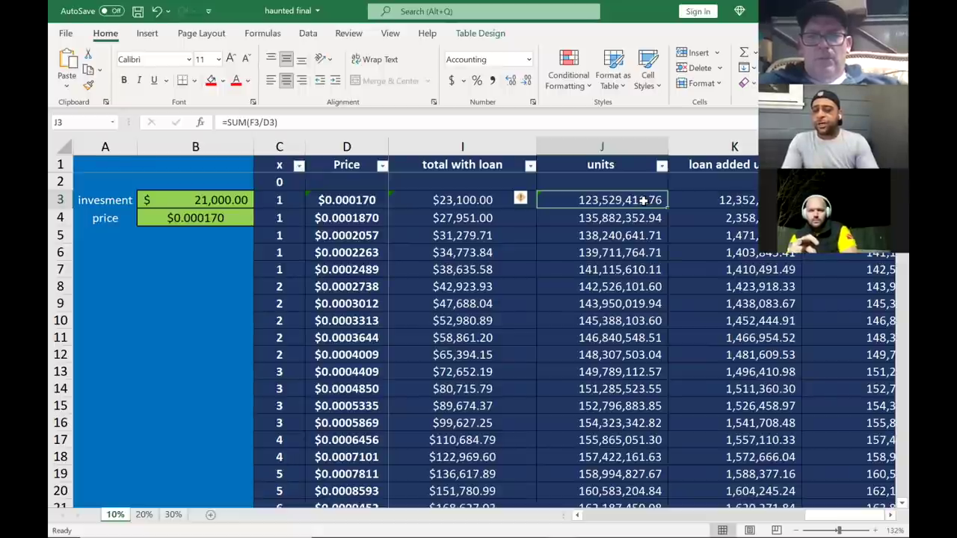
{"action": "key", "text": "Right"}
{"action": "key", "text": "Right"}
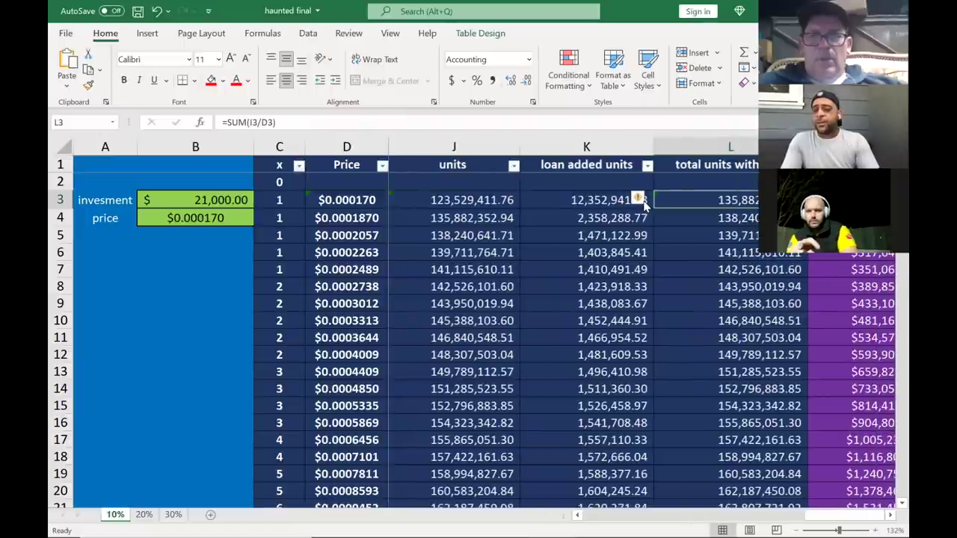
{"action": "left_click", "coordinate": [643, 201]}
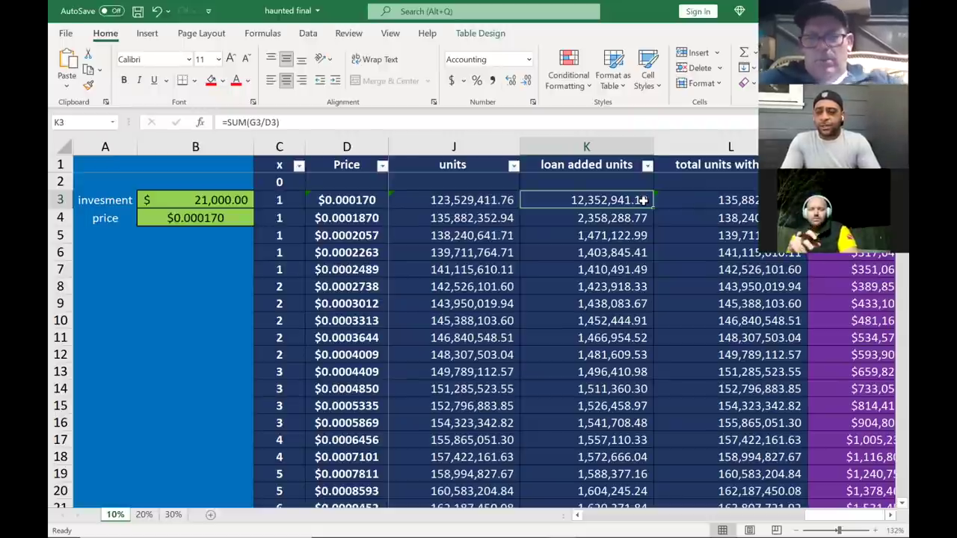
{"action": "key", "text": "Left"}
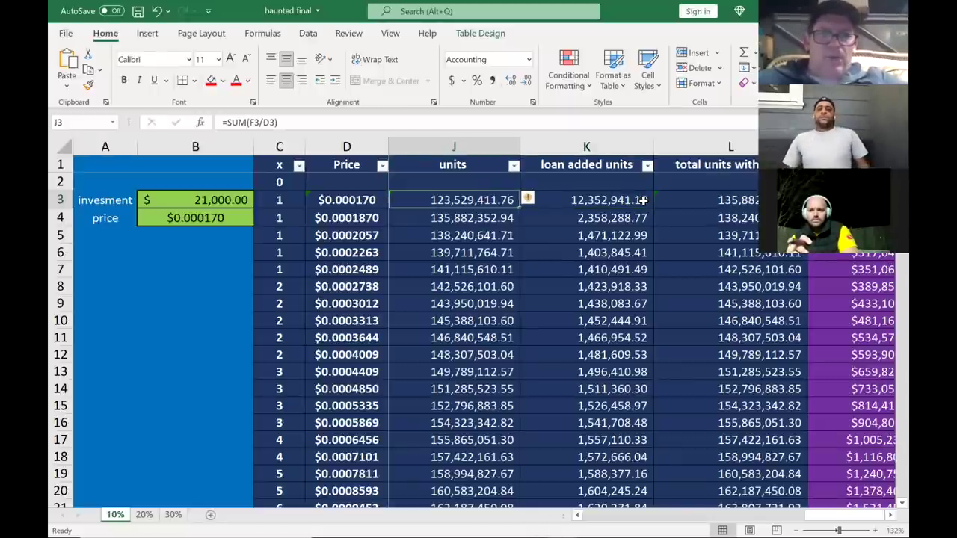
{"action": "key", "text": "Right"}
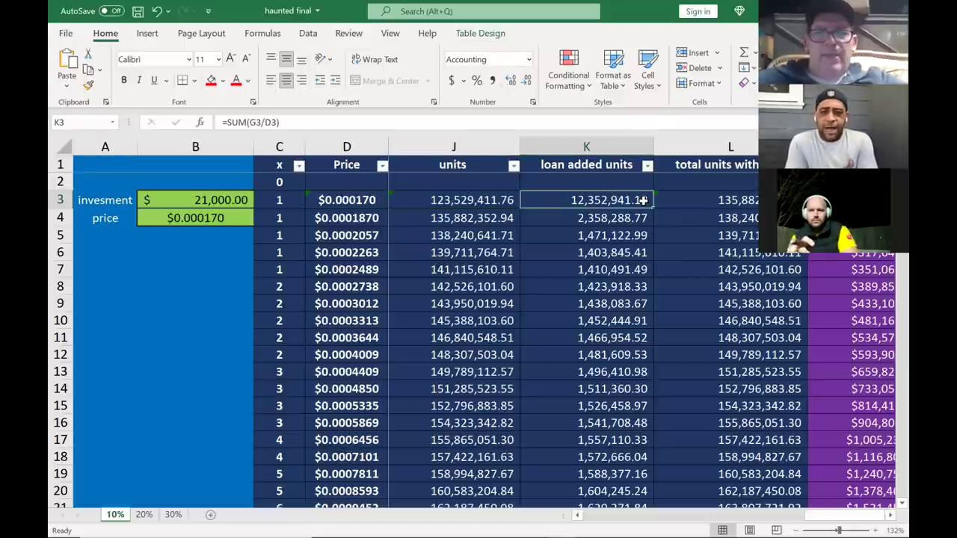
{"action": "key", "text": "Right"}
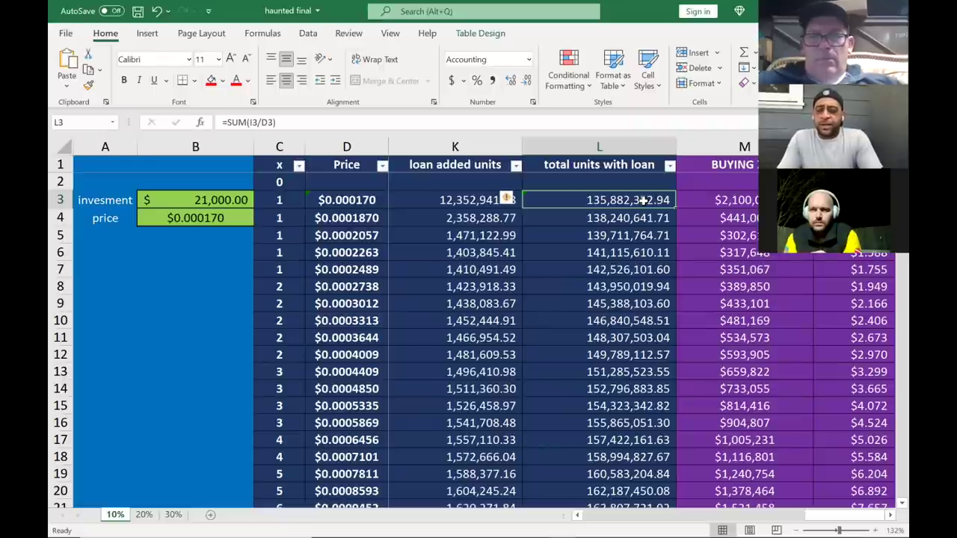
Step: Inspect the BUYING X1K, fees and x1000 formulas in cells M3, N3 and O3
{"action": "key", "text": "Right"}
{"action": "key", "text": "Right"}
{"action": "key", "text": "Right"}
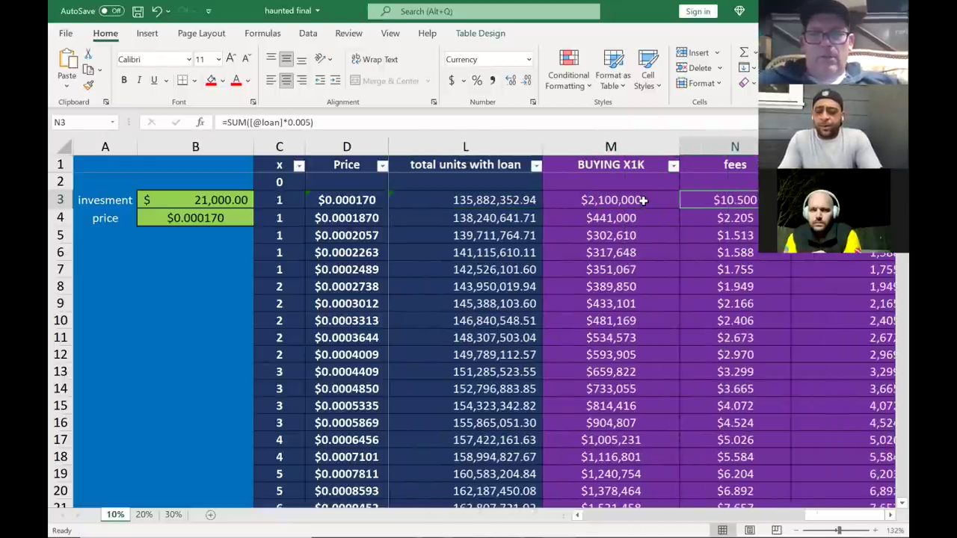
{"action": "key", "text": "Left"}
{"action": "key", "text": "Left"}
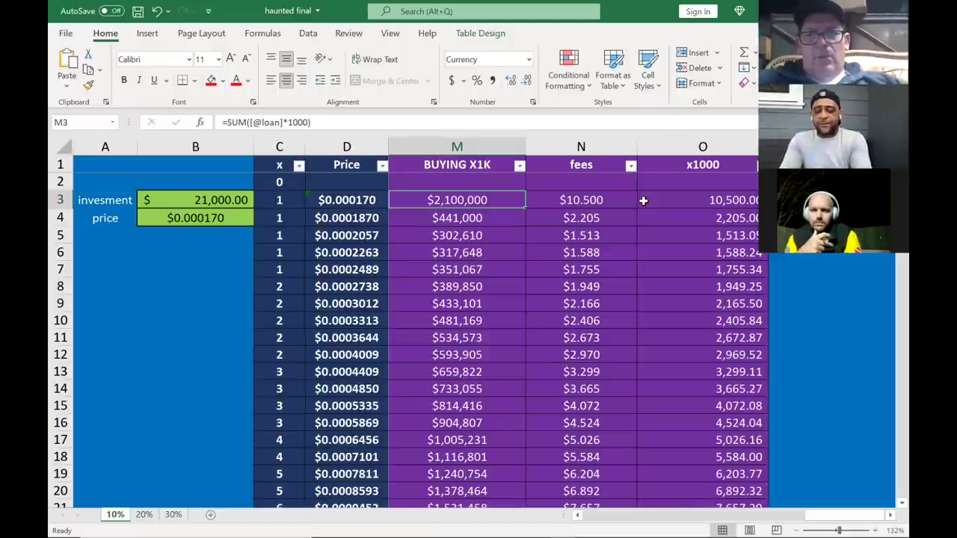
{"action": "key", "text": "Right"}
{"action": "key", "text": "Right"}
{"action": "key", "text": "Right"}
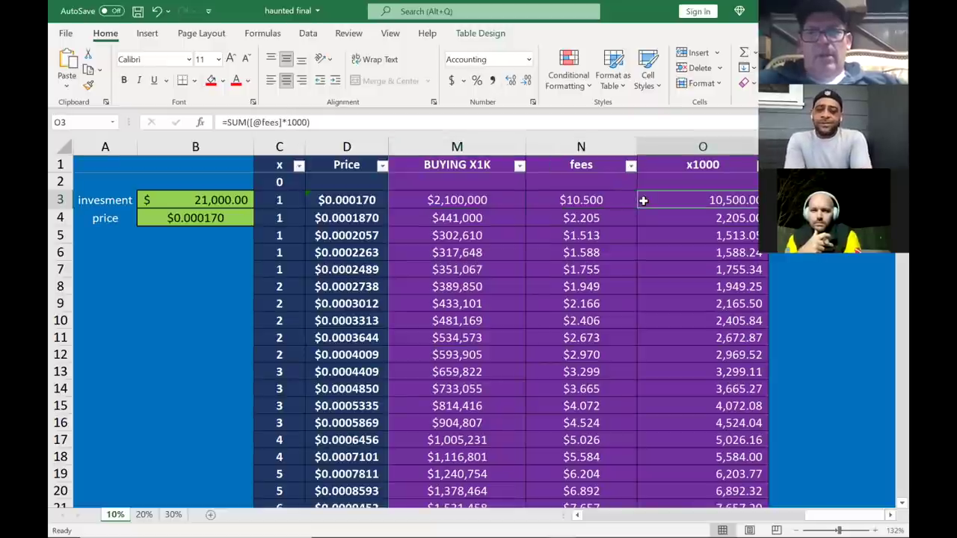
Step: Return along row 3 to the starting price cell D3
{"action": "key", "text": "Left"}
{"action": "key", "text": "Left"}
{"action": "key", "text": "Left"}
{"action": "key", "text": "Left"}
{"action": "key", "text": "Left"}
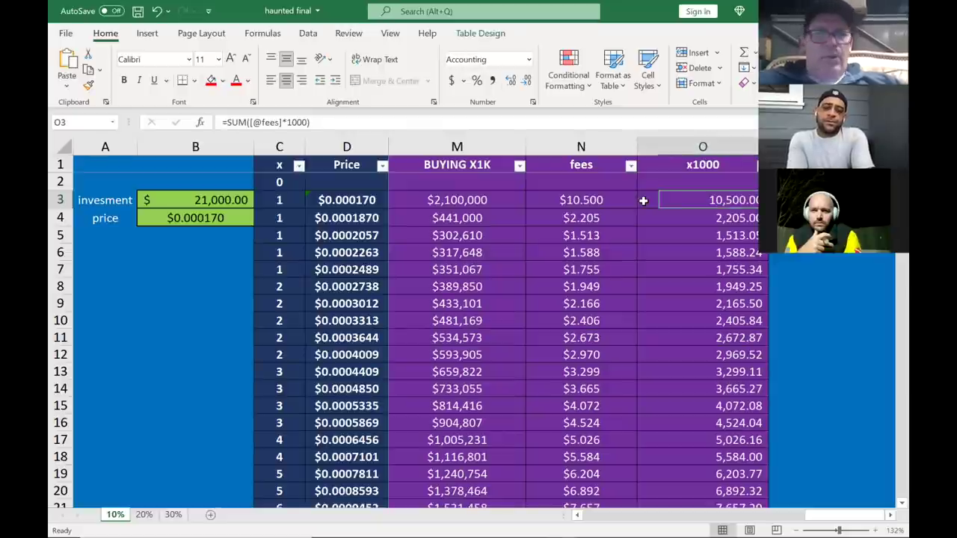
{"action": "key", "text": "Left"}
{"action": "key", "text": "Left"}
{"action": "key", "text": "Left"}
{"action": "key", "text": "Left"}
{"action": "key", "text": "Left"}
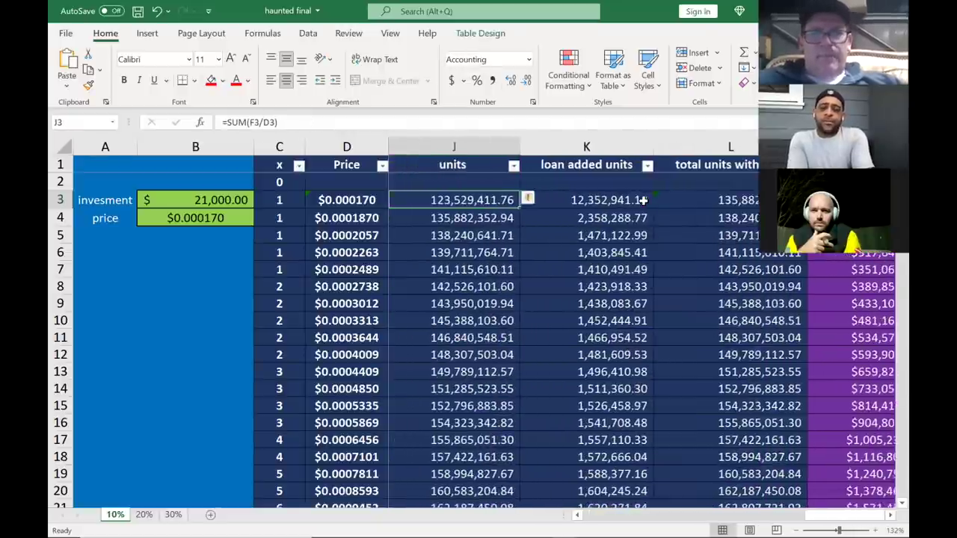
{"action": "key", "text": "Left"}
{"action": "key", "text": "Left"}
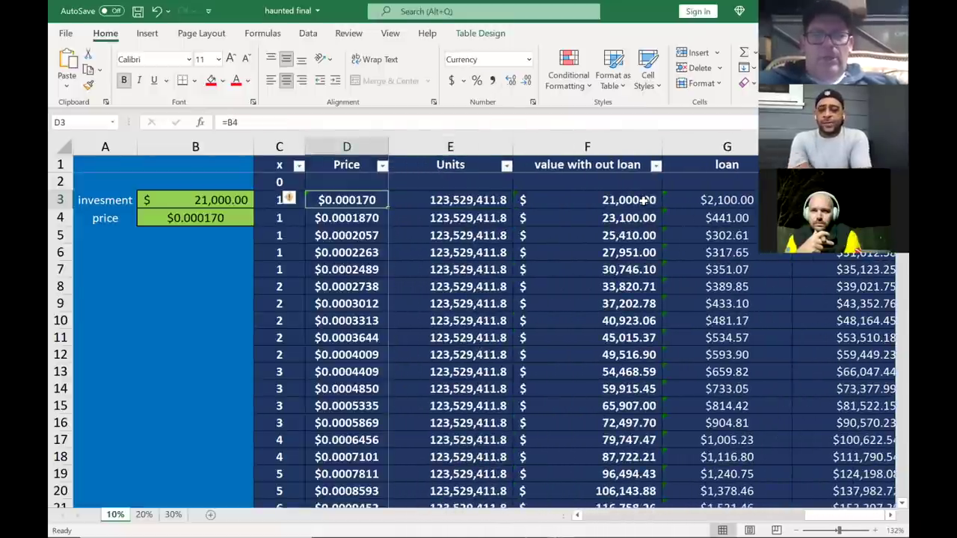
Step: Follow the growing prices down the Price column from D3 and settle on the 10x row at D27
{"action": "key", "text": "Down"}
{"action": "key", "text": "Down"}
{"action": "key", "text": "Down"}
{"action": "key", "text": "Down"}
{"action": "key", "text": "Down"}
{"action": "key", "text": "Down"}
{"action": "key", "text": "Down"}
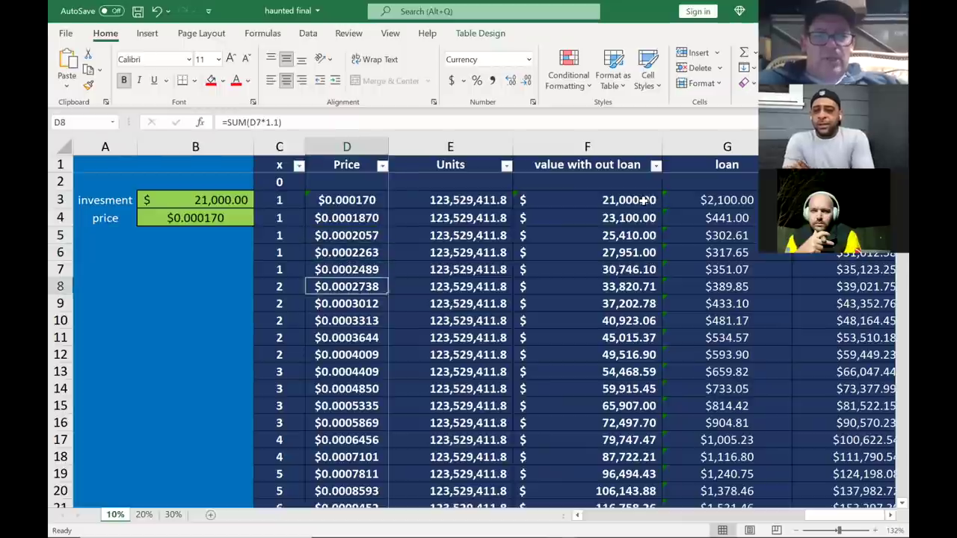
{"action": "key", "text": "Down"}
{"action": "key", "text": "Down"}
{"action": "key", "text": "Down"}
{"action": "key", "text": "Down"}
{"action": "key", "text": "Down"}
{"action": "key", "text": "Down"}
{"action": "key", "text": "Down"}
{"action": "key", "text": "Down"}
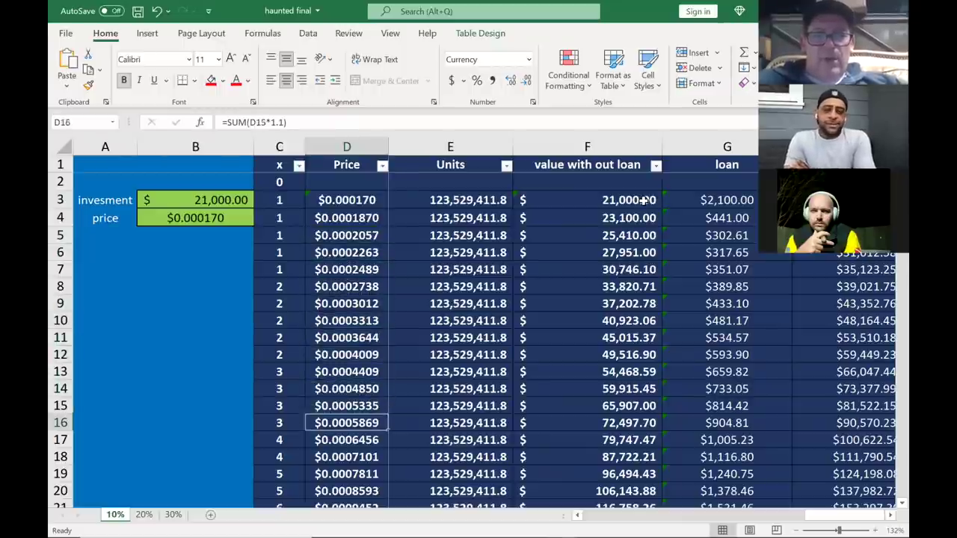
{"action": "key", "text": "Down"}
{"action": "key", "text": "Down"}
{"action": "key", "text": "Down"}
{"action": "key", "text": "Down"}
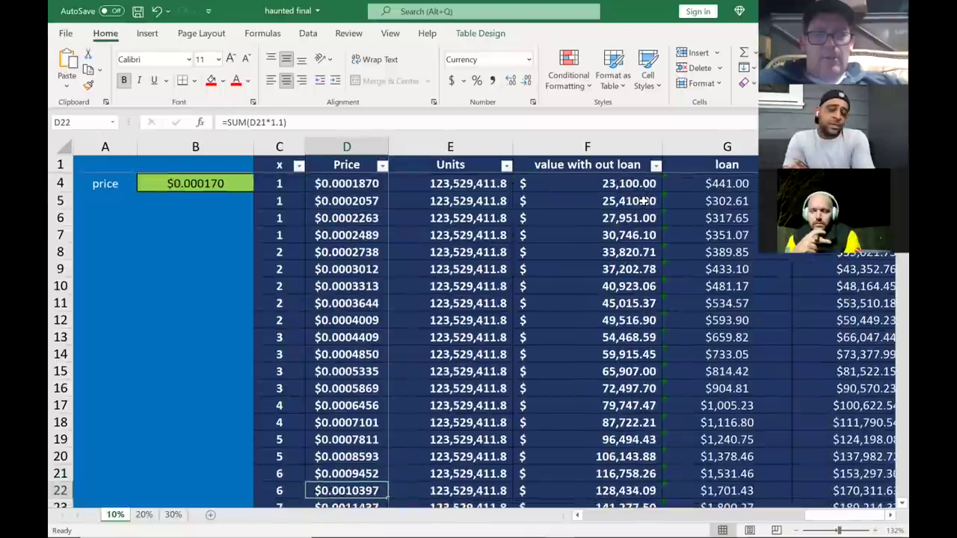
{"action": "key", "text": "Down"}
{"action": "key", "text": "Down"}
{"action": "key", "text": "Down"}
{"action": "key", "text": "Down"}
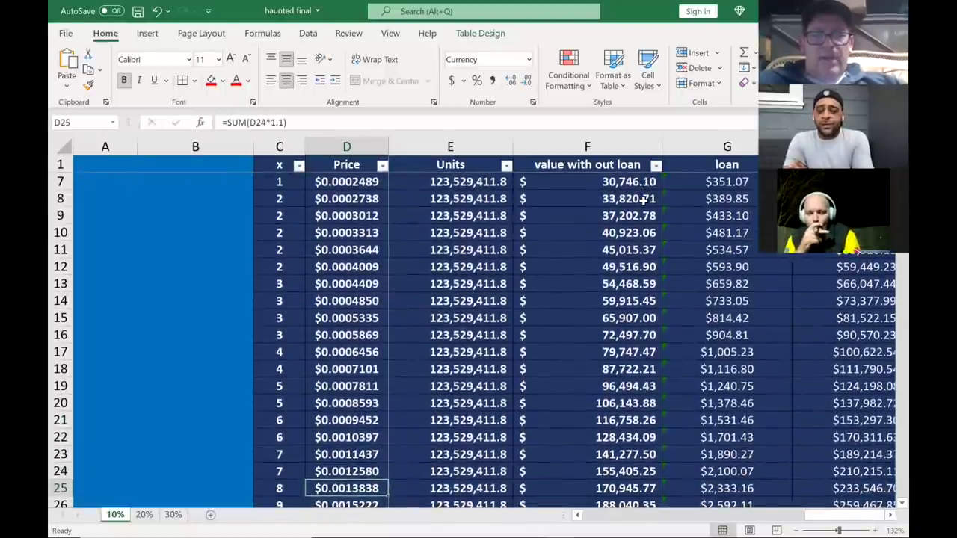
{"action": "key", "text": "Down"}
{"action": "key", "text": "Down"}
{"action": "key", "text": "Down"}
{"action": "key", "text": "Down"}
{"action": "key", "text": "Down"}
{"action": "key", "text": "Down"}
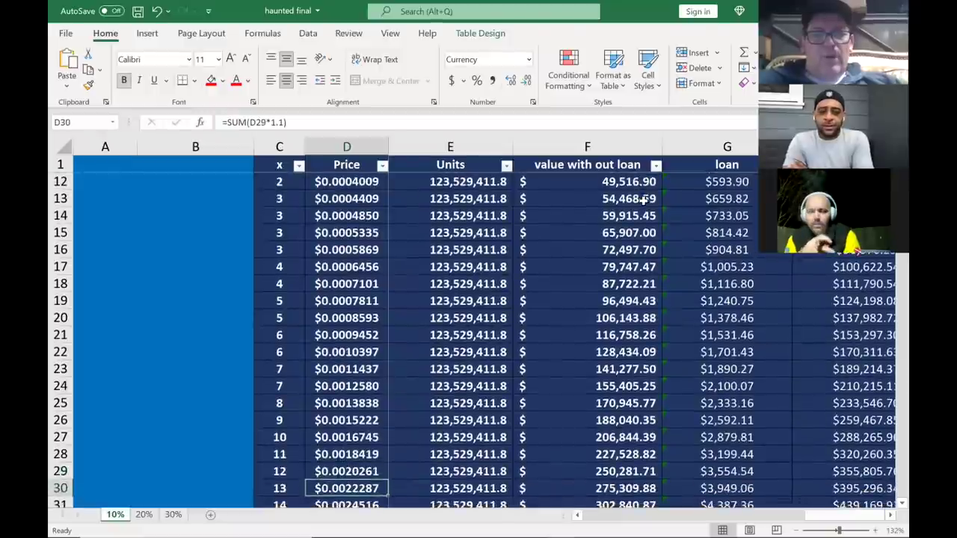
{"action": "key", "text": "Up"}
{"action": "key", "text": "Up"}
{"action": "key", "text": "Up"}
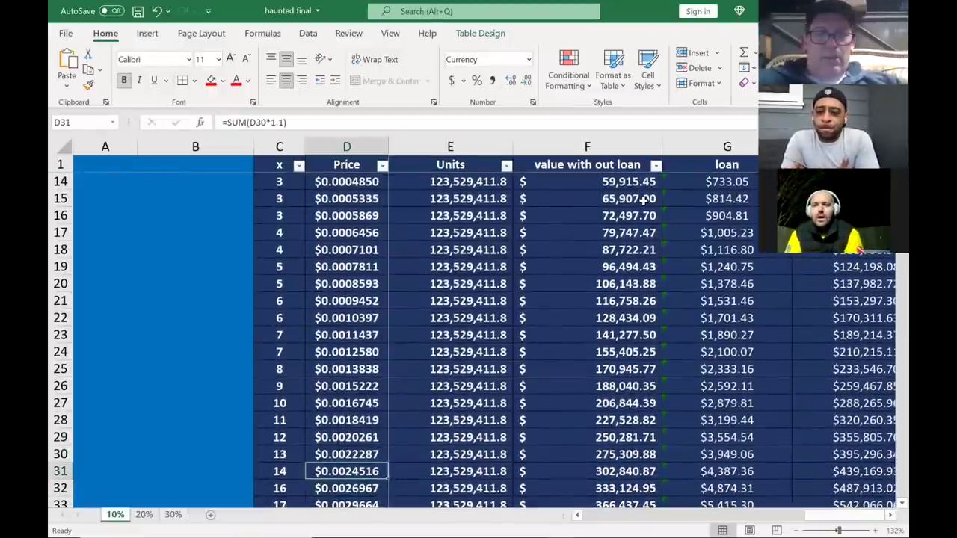
{"action": "key", "text": "Up"}
{"action": "key", "text": "Up"}
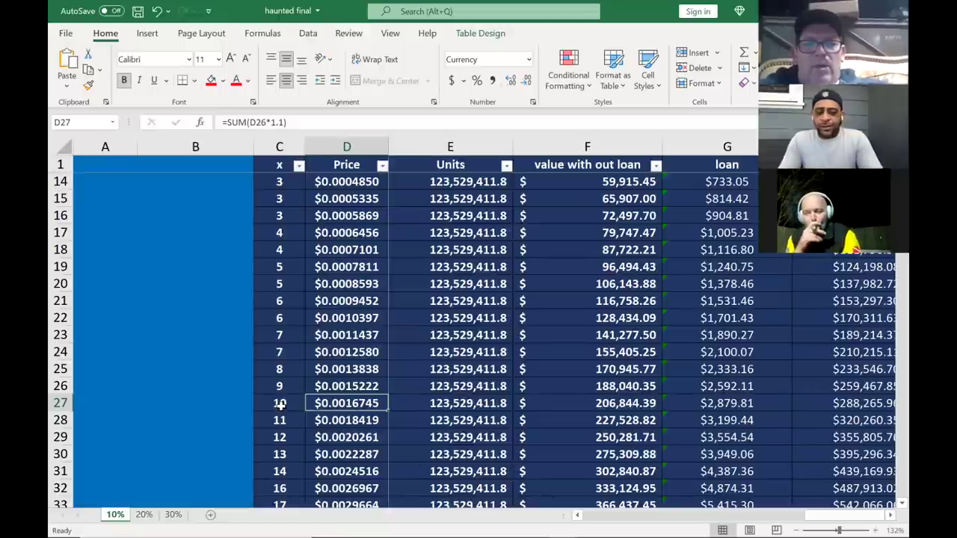
Step: Highlight the whole 10x row, row 27, and inspect its value without loan formula in F27
{"action": "left_click", "coordinate": [60, 403]}
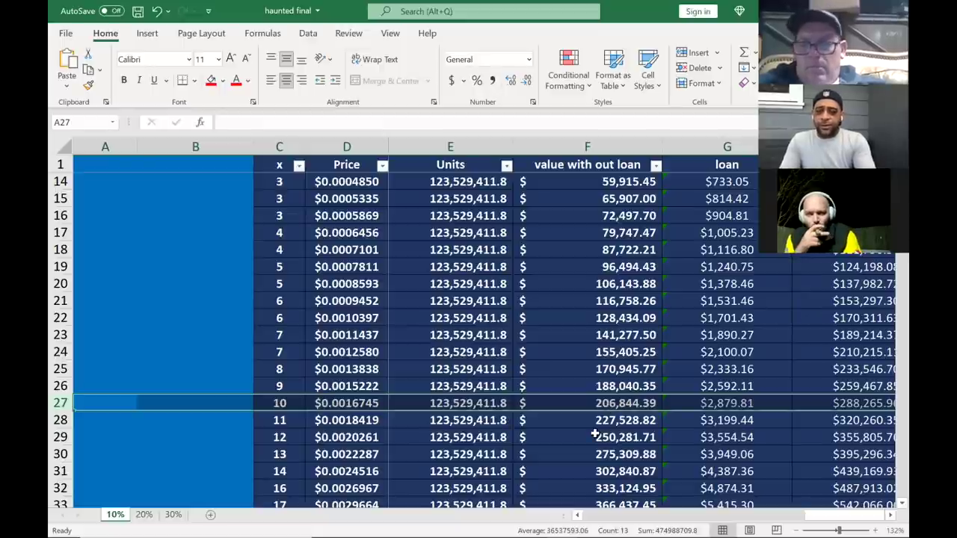
{"action": "left_click", "coordinate": [622, 403]}
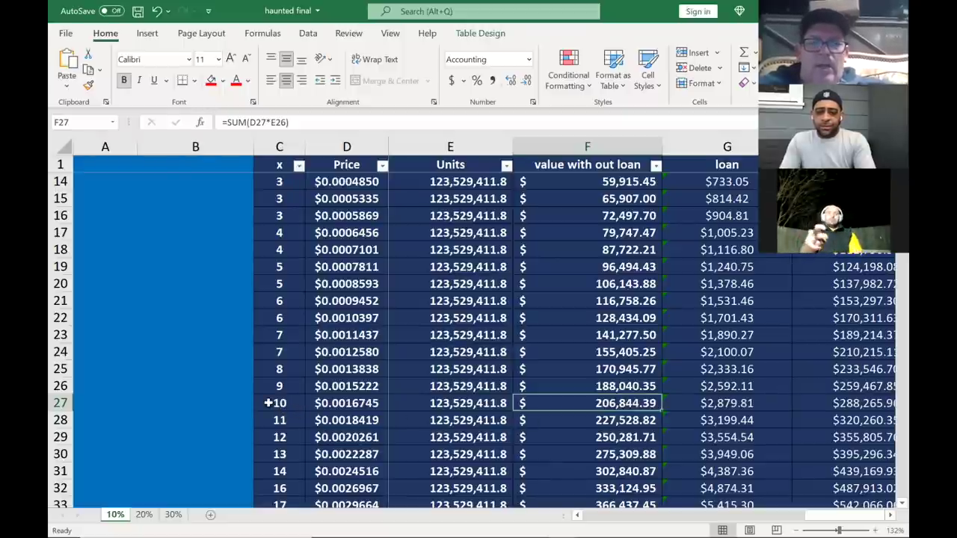
{"action": "left_click", "coordinate": [62, 403]}
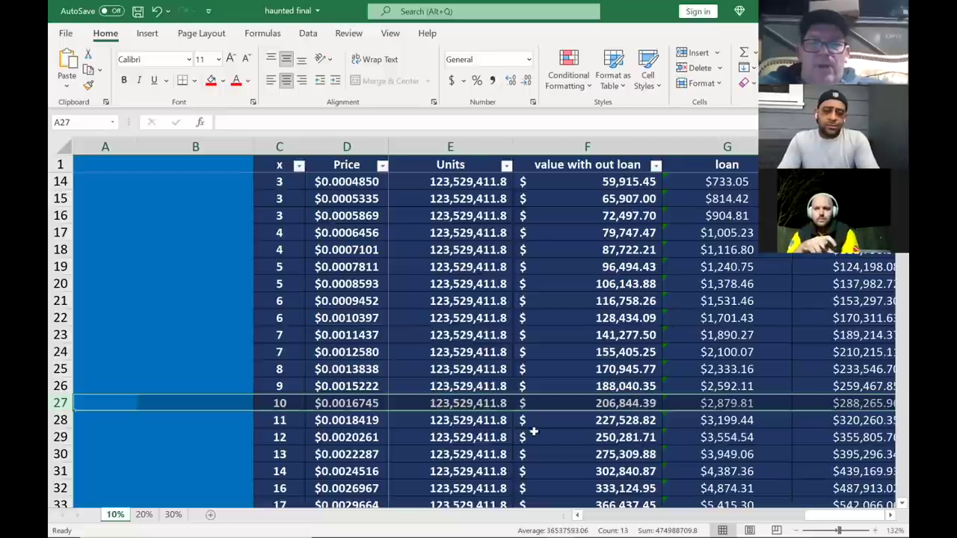
{"action": "left_click", "coordinate": [549, 407]}
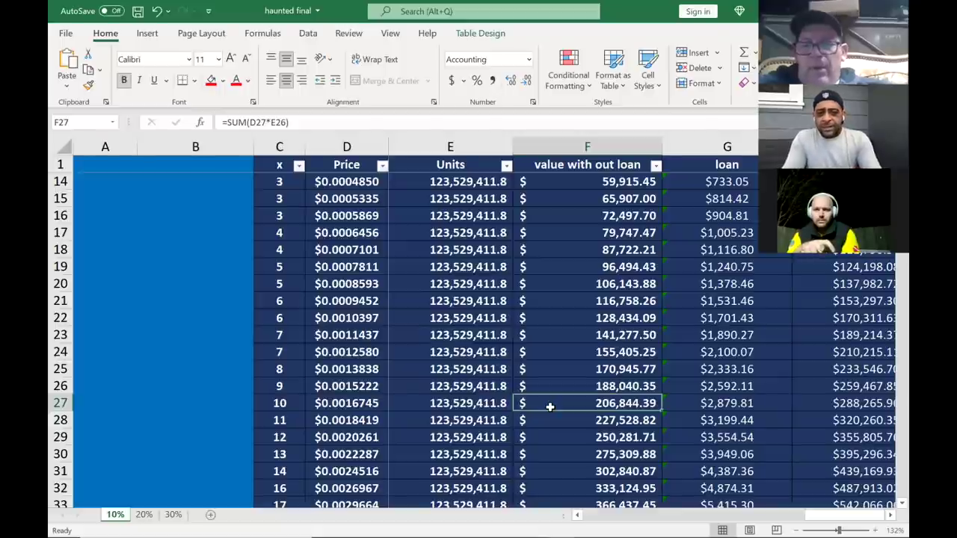
Step: Compare the loan, value without loan, total with loan and units formulas in cells G27 through J27, finishing on H27
{"action": "key", "text": "Right"}
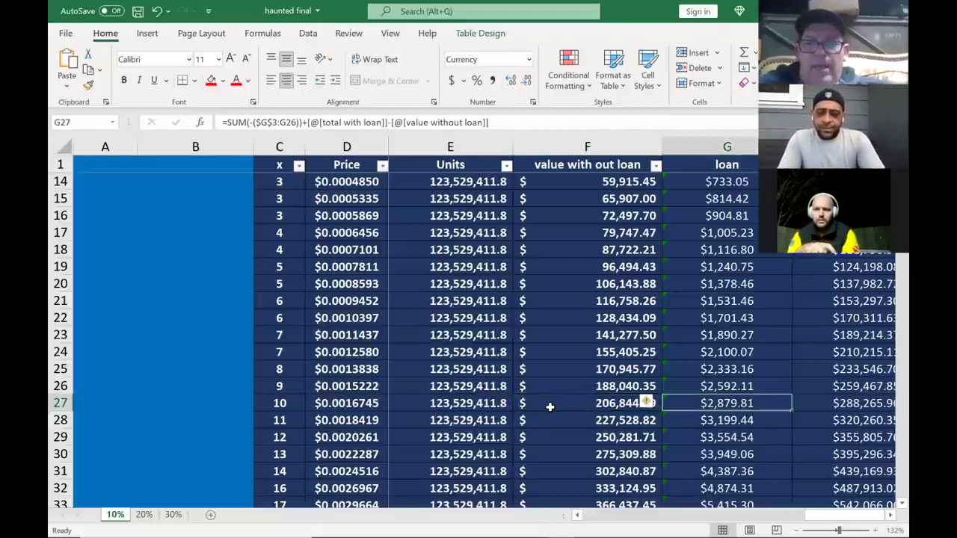
{"action": "scroll", "coordinate": [549, 406], "scroll_direction": "right", "scroll_amount": 1}
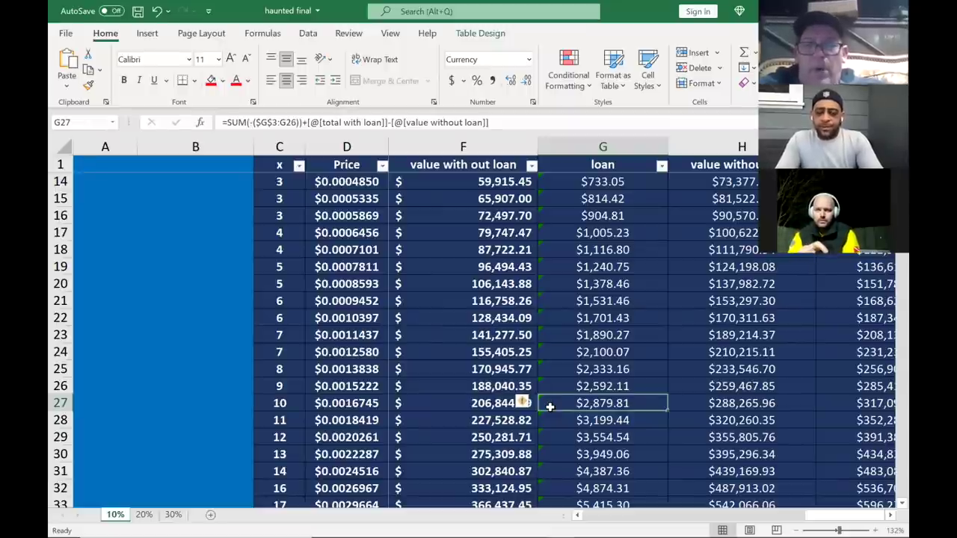
{"action": "key", "text": "Right"}
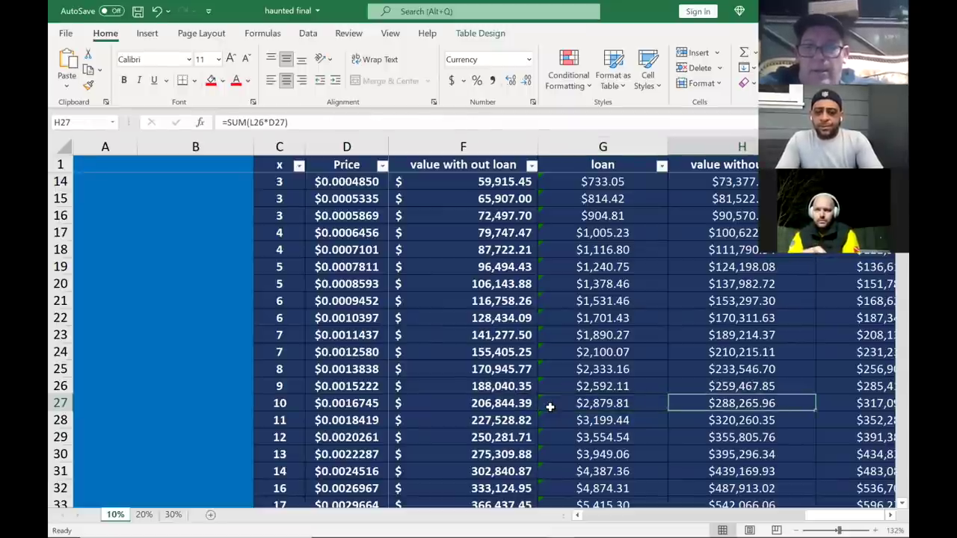
{"action": "key", "text": "Right"}
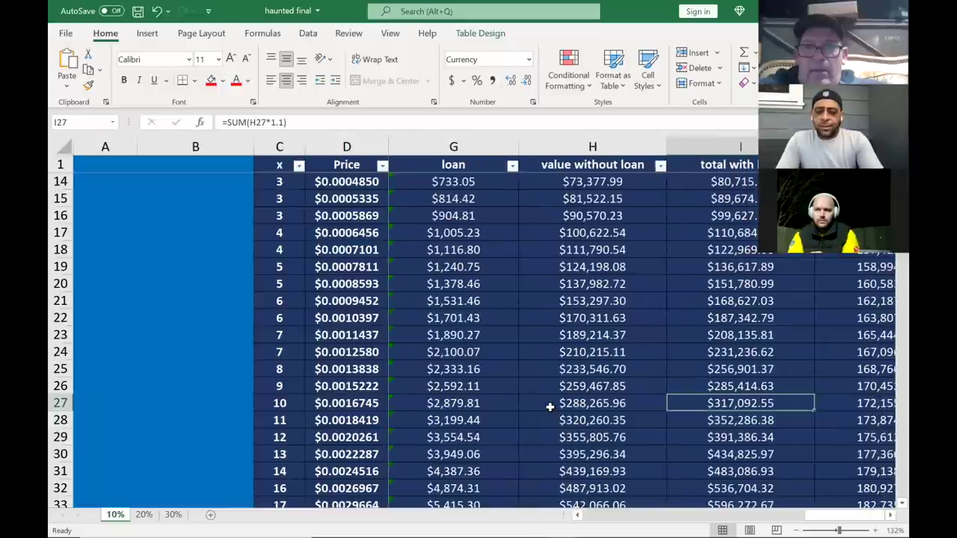
{"action": "key", "text": "Left"}
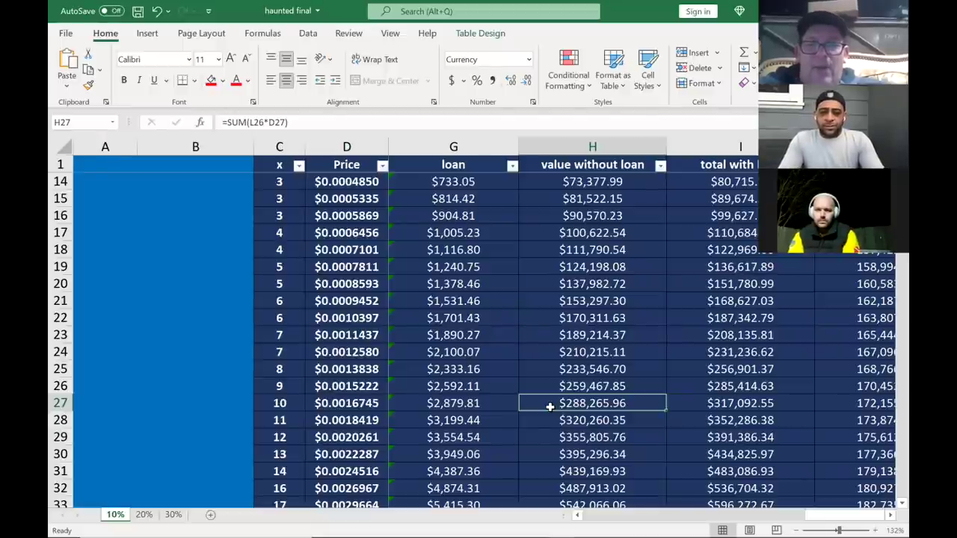
{"action": "key", "text": "Right"}
{"action": "key", "text": "Right"}
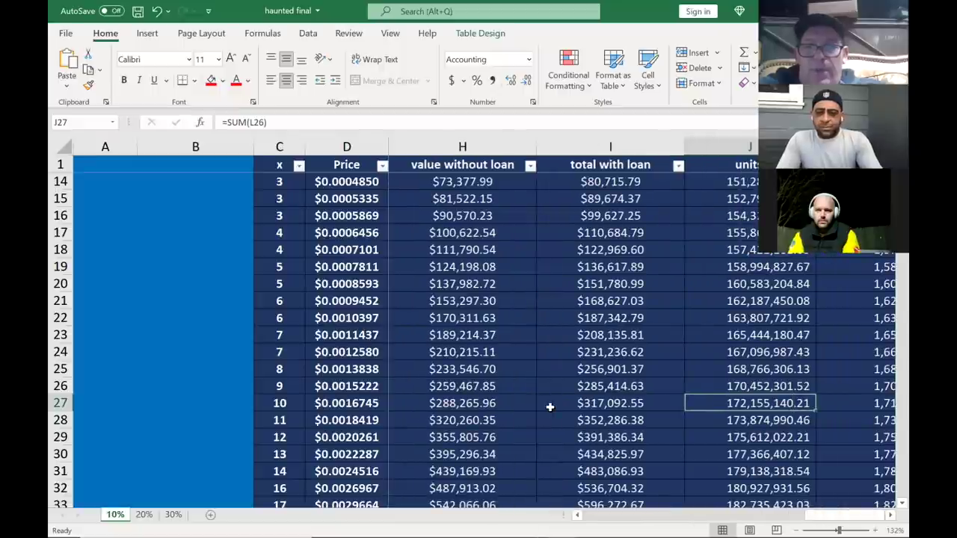
{"action": "key", "text": "Left"}
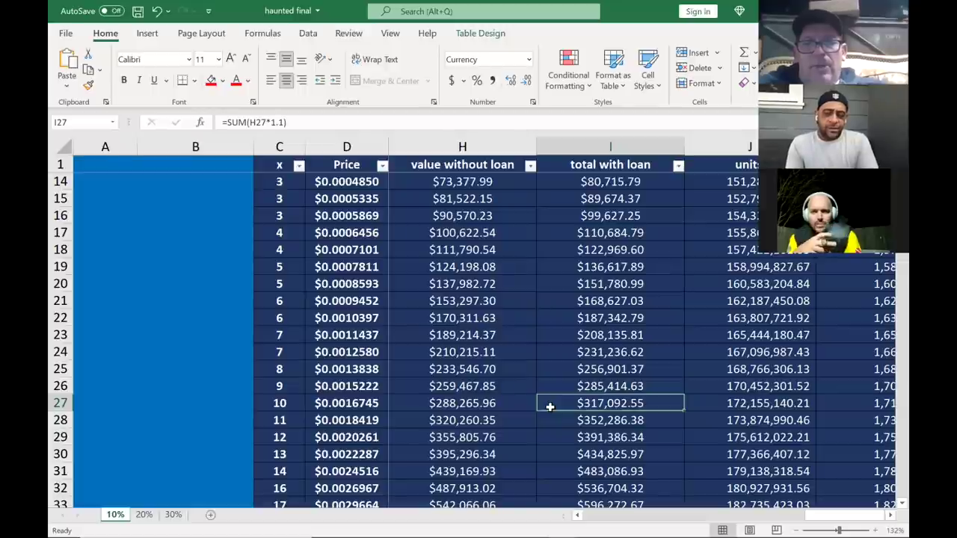
{"action": "key", "text": "Left"}
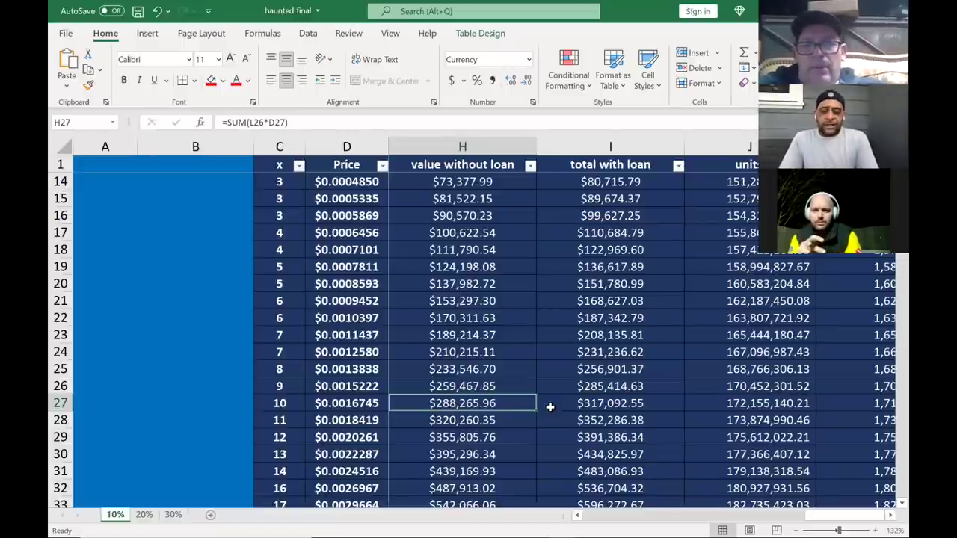
Step: Inspect the total units with loan and BUYING X1K formulas in row 27, finishing on L27
{"action": "key", "text": "Right"}
{"action": "key", "text": "Right"}
{"action": "key", "text": "Right"}
{"action": "key", "text": "Right"}
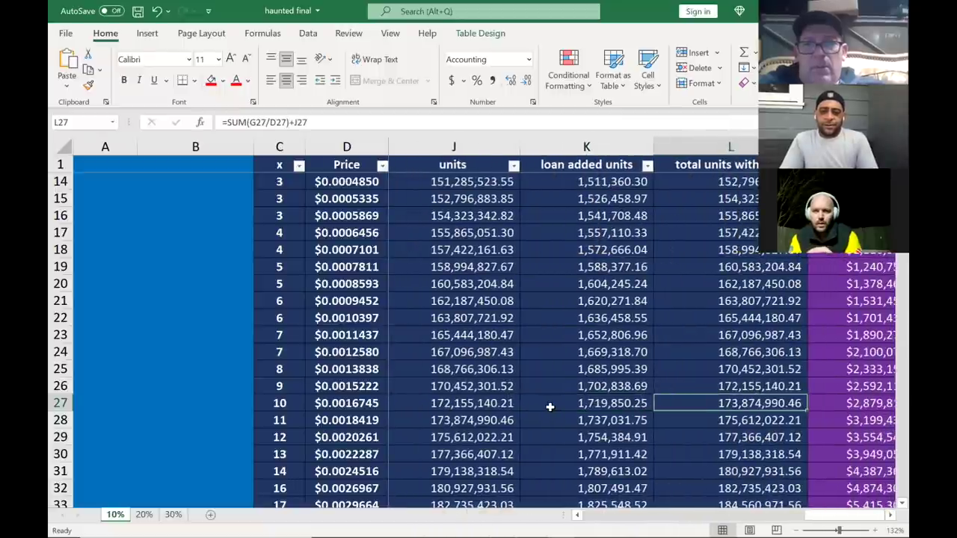
{"action": "key", "text": "Right"}
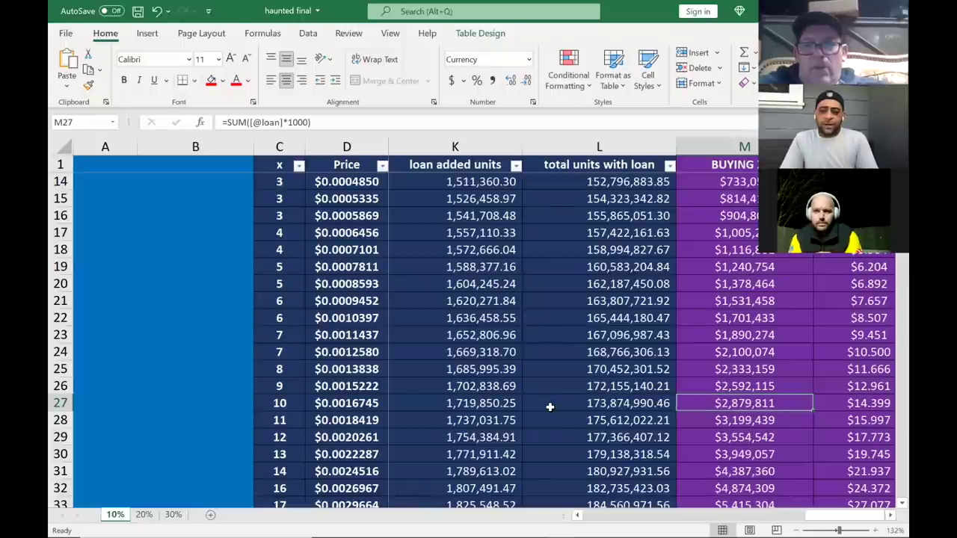
{"action": "key", "text": "Left"}
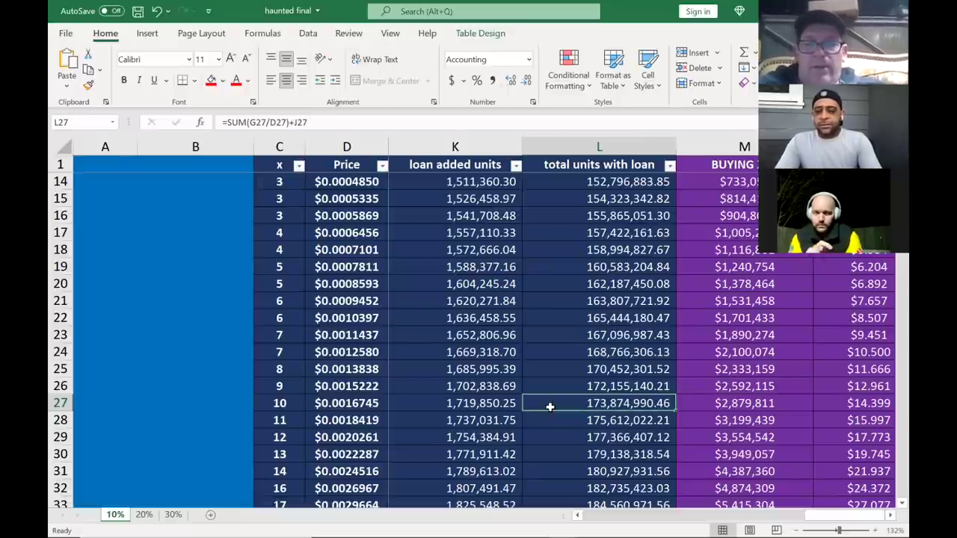
Step: Follow the total units with loan column down from row 27 to the rows around 100x, finishing on L51
{"action": "key", "text": "Down"}
{"action": "key", "text": "Down"}
{"action": "key", "text": "Down"}
{"action": "key", "text": "Down"}
{"action": "key", "text": "Down"}
{"action": "key", "text": "Down"}
{"action": "key", "text": "Down"}
{"action": "key", "text": "Down"}
{"action": "key", "text": "Down"}
{"action": "key", "text": "Down"}
{"action": "key", "text": "Down"}
{"action": "key", "text": "Down"}
{"action": "key", "text": "Down"}
{"action": "key", "text": "Down"}
{"action": "key", "text": "Down"}
{"action": "key", "text": "Down"}
{"action": "key", "text": "Down"}
{"action": "key", "text": "Down"}
{"action": "key", "text": "Down"}
{"action": "key", "text": "Down"}
{"action": "key", "text": "Down"}
{"action": "key", "text": "Down"}
{"action": "key", "text": "Down"}
{"action": "key", "text": "Down"}
{"action": "key", "text": "Down"}
{"action": "key", "text": "Down"}
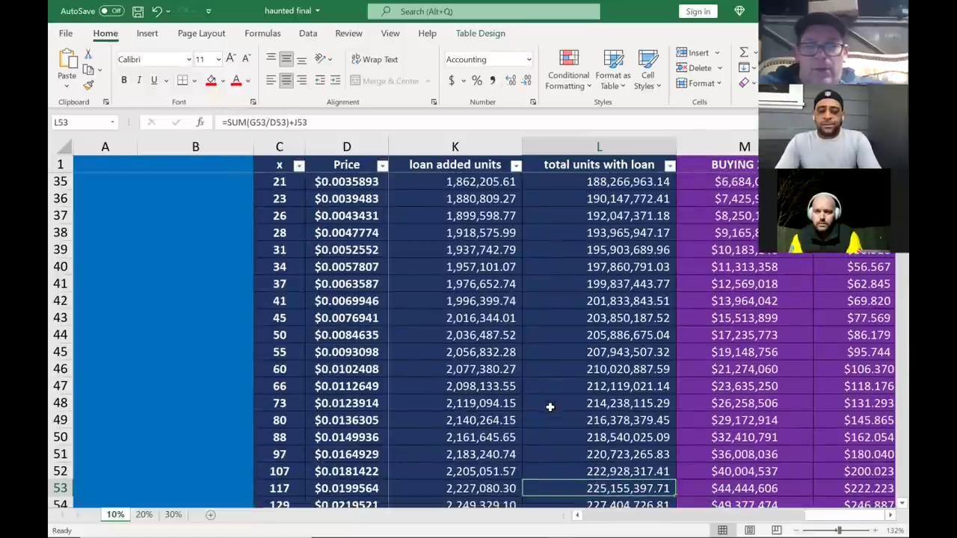
{"action": "key", "text": "Up"}
{"action": "key", "text": "Up"}
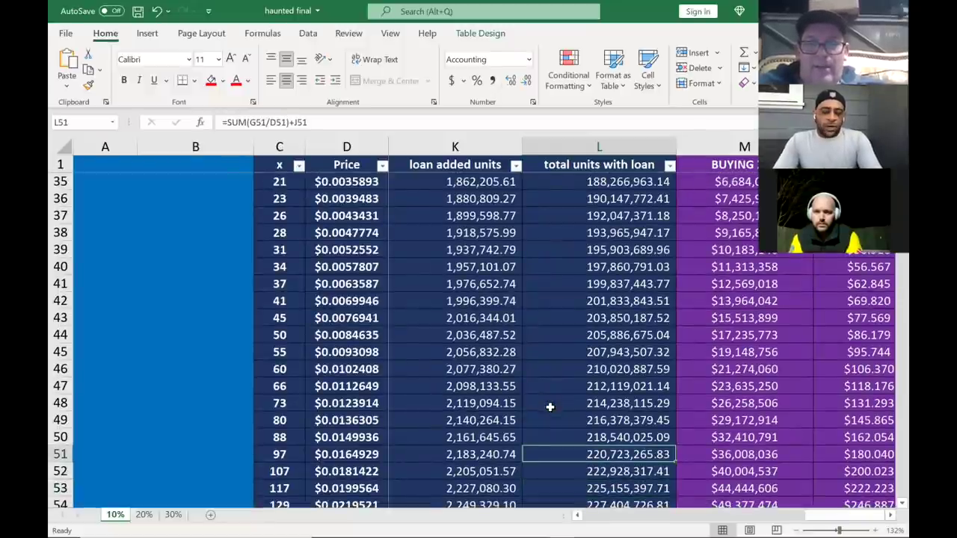
Step: Go back along row 51 to the x column and select the 107x multiplier in C52
{"action": "key", "text": "Left"}
{"action": "key", "text": "Left"}
{"action": "key", "text": "Left"}
{"action": "key", "text": "Left"}
{"action": "key", "text": "Left"}
{"action": "key", "text": "Left"}
{"action": "key", "text": "Left"}
{"action": "key", "text": "Left"}
{"action": "key", "text": "Left"}
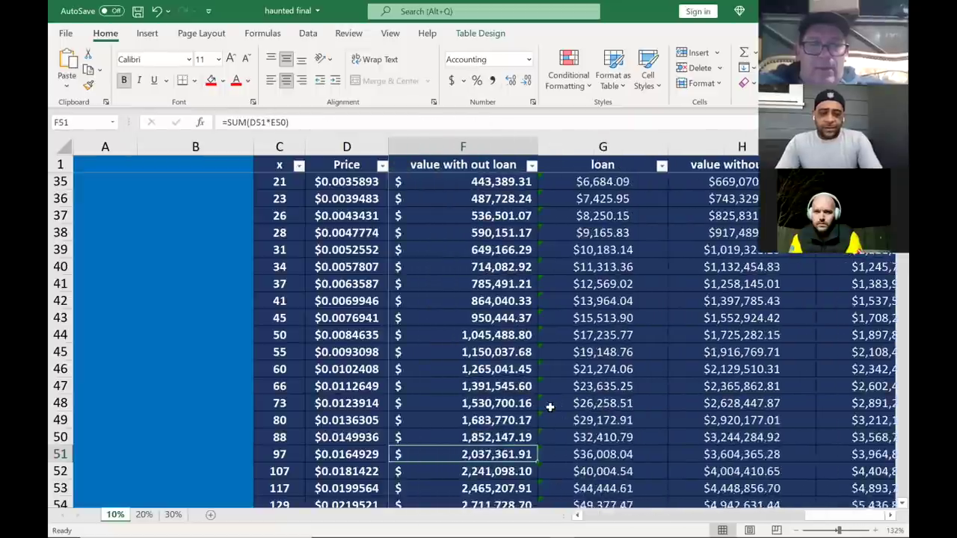
{"action": "key", "text": "Down"}
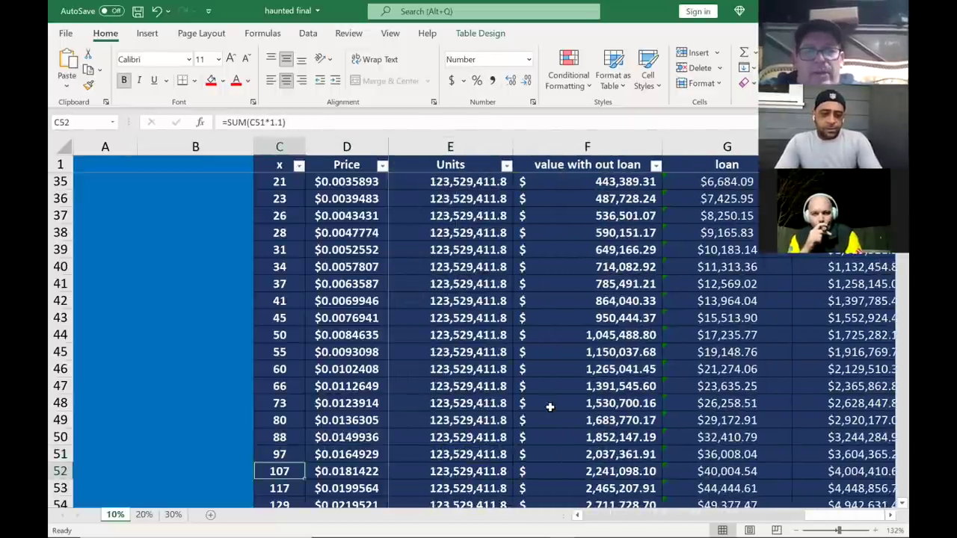
Step: Inspect the price, units and value without loan formulas for the 107x row in cells D52, E52 and F52
{"action": "left_click", "coordinate": [362, 475]}
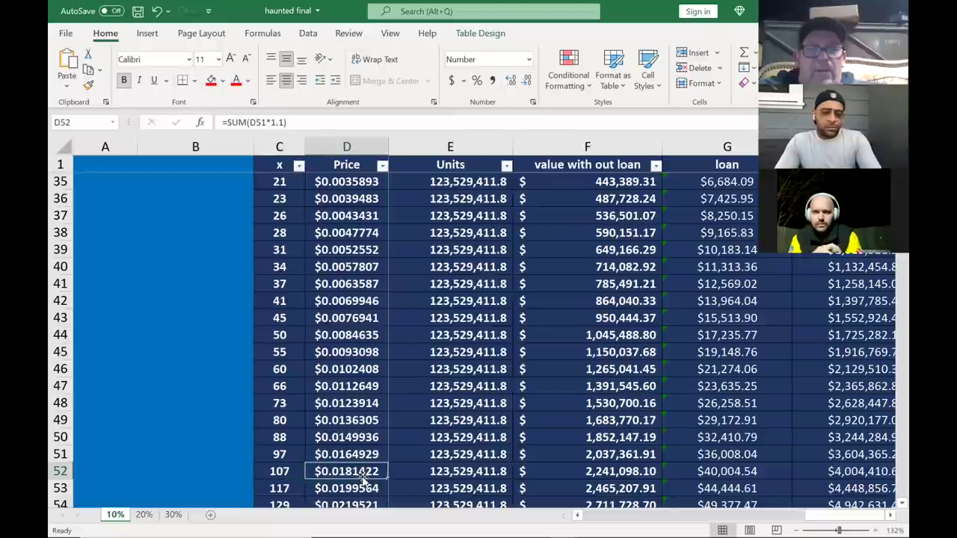
{"action": "left_click", "coordinate": [441, 470]}
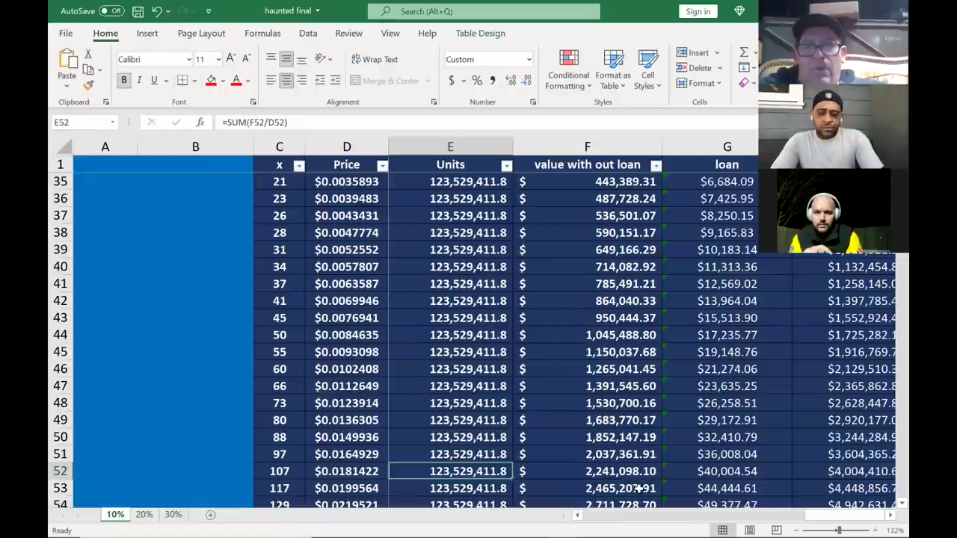
{"action": "left_click", "coordinate": [615, 473]}
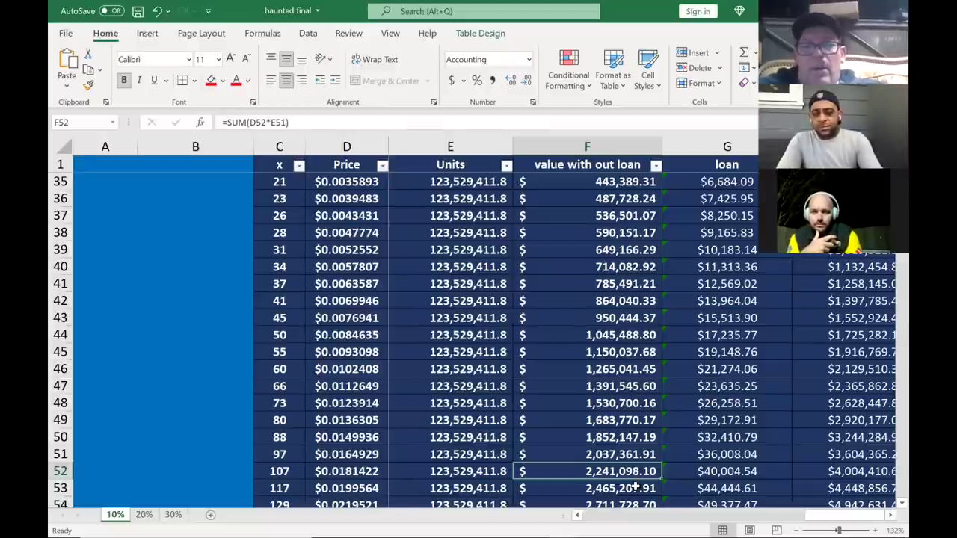
Step: Compare the loan, leveraged value, total with loan and units formulas in cells G52 through J52, finishing on I52
{"action": "key", "text": "Right"}
{"action": "key", "text": "Right"}
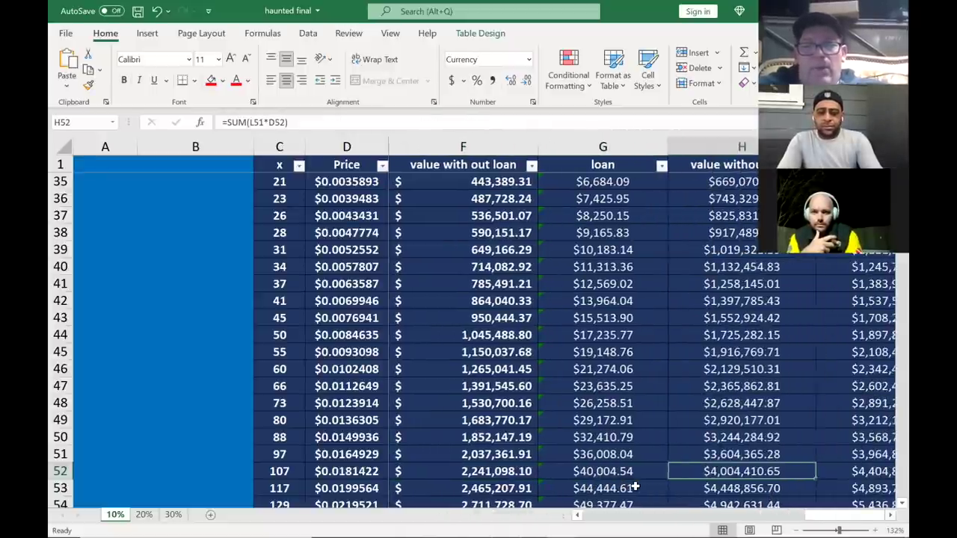
{"action": "key", "text": "Left"}
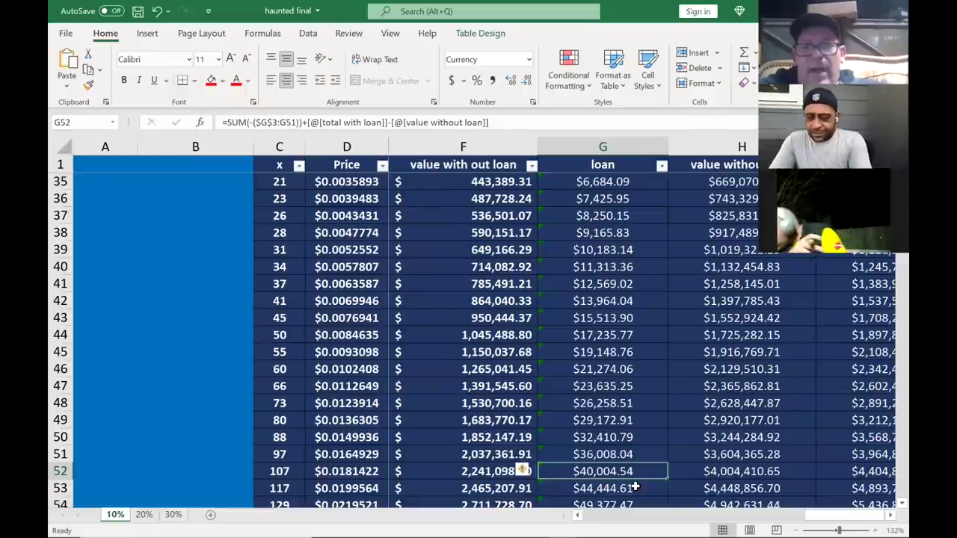
{"action": "key", "text": "Right"}
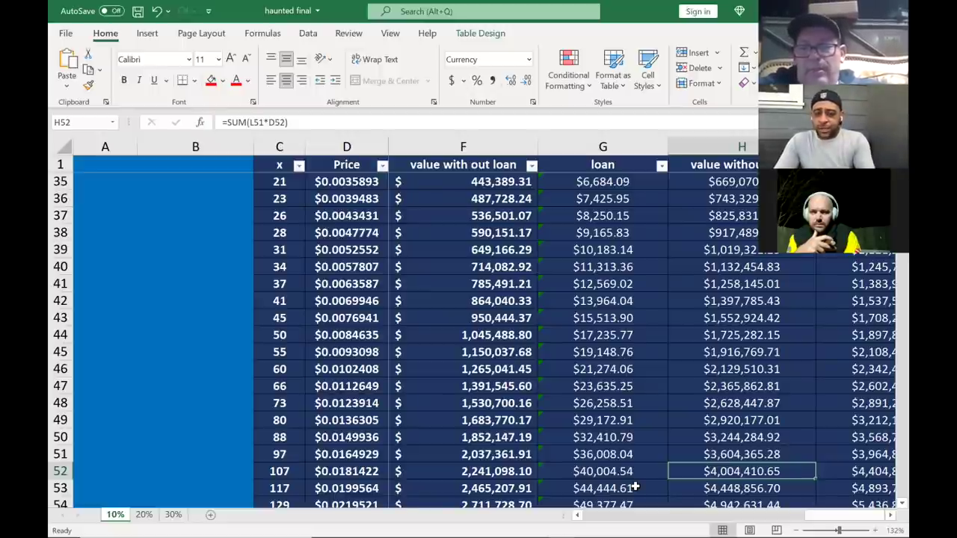
{"action": "key", "text": "Right"}
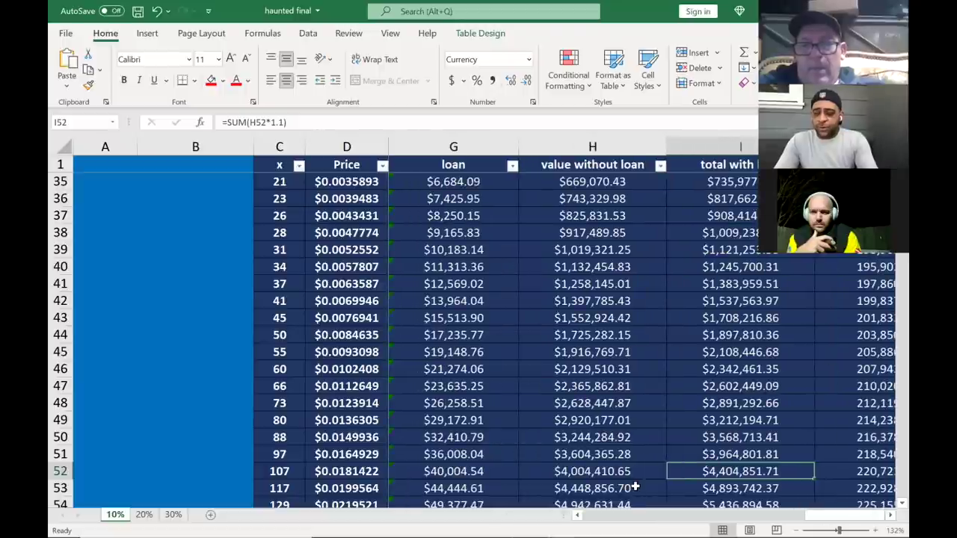
{"action": "key", "text": "Right"}
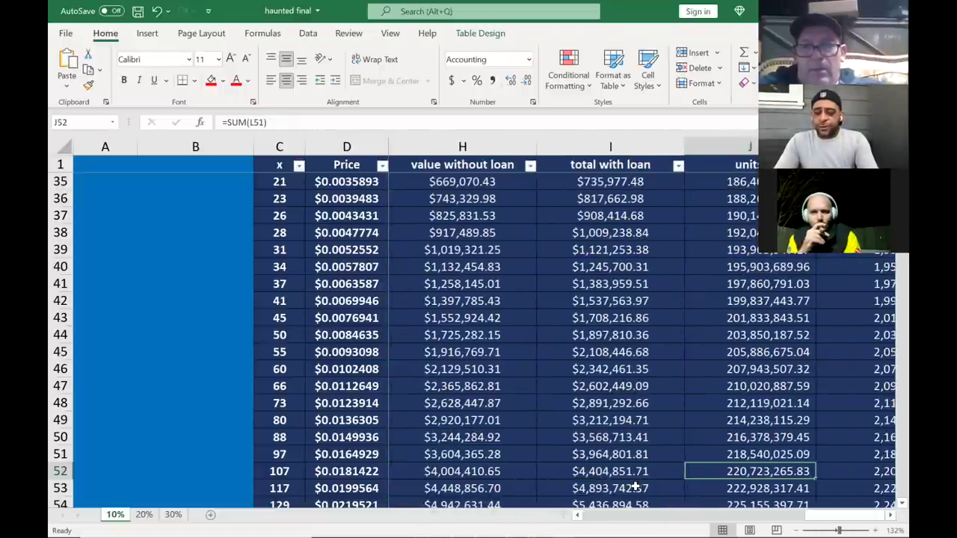
{"action": "key", "text": "Left"}
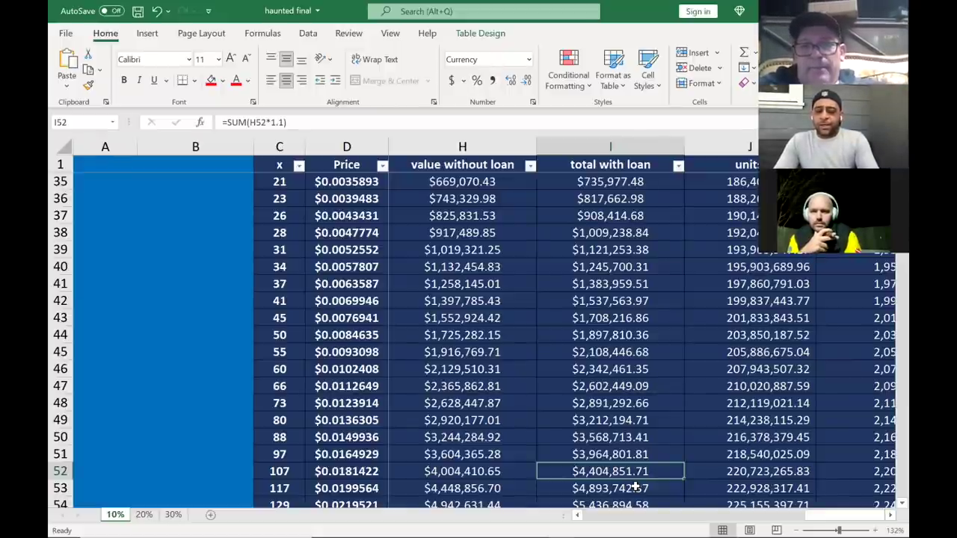
Step: Follow the 107x row from total with loan through total units with loan in L52 to the x1000 column in O52
{"action": "key", "text": "Right"}
{"action": "key", "text": "Right"}
{"action": "key", "text": "Right"}
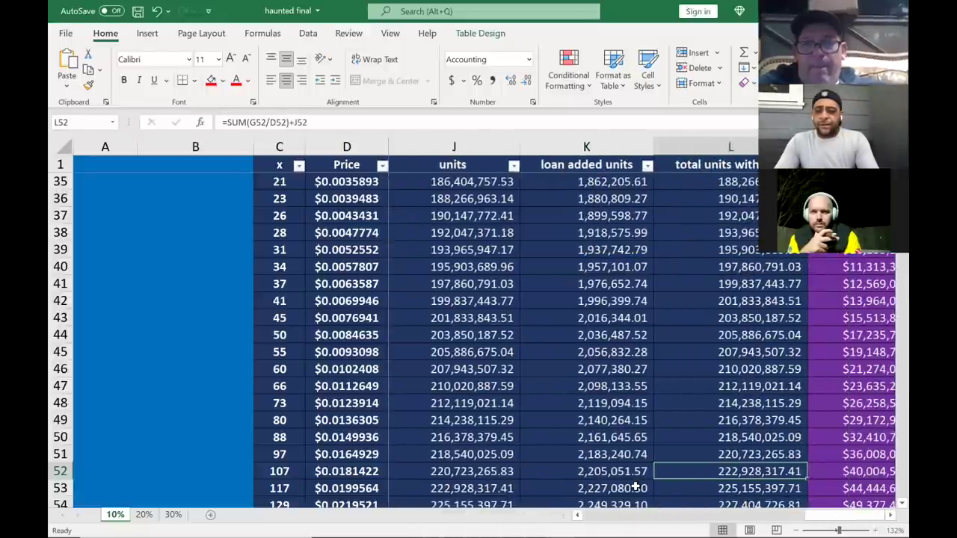
{"action": "key", "text": "Right"}
{"action": "key", "text": "Right"}
{"action": "key", "text": "Right"}
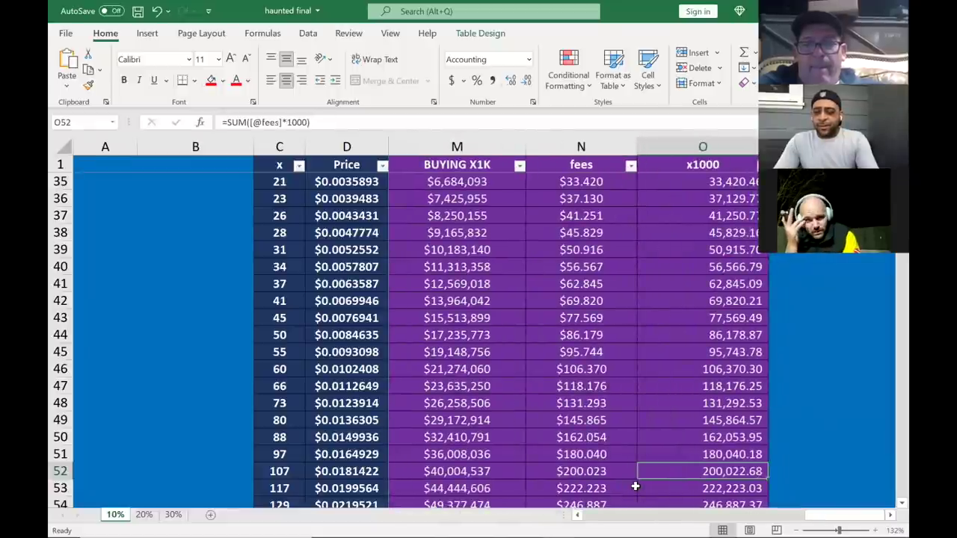
Step: Compare the BUYING X1K, fees and x1000 formulas of the 107x row in cells M52, N52 and O52
{"action": "key", "text": "Left"}
{"action": "key", "text": "Left"}
{"action": "key", "text": "Left"}
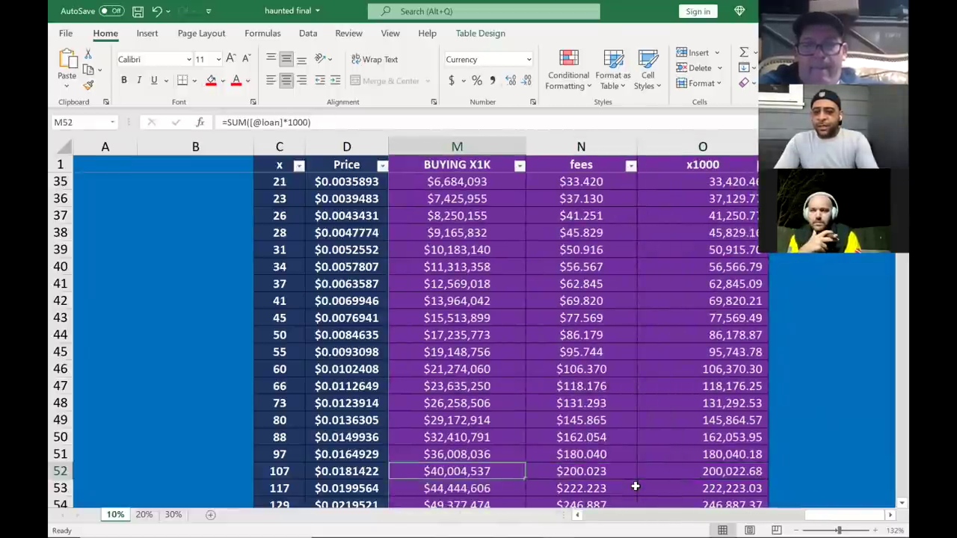
{"action": "key", "text": "Right"}
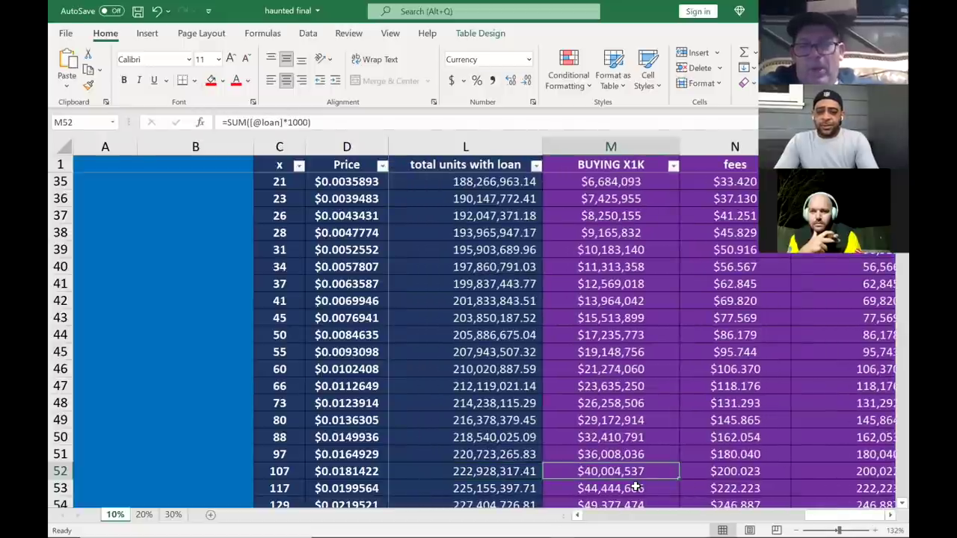
{"action": "key", "text": "Right"}
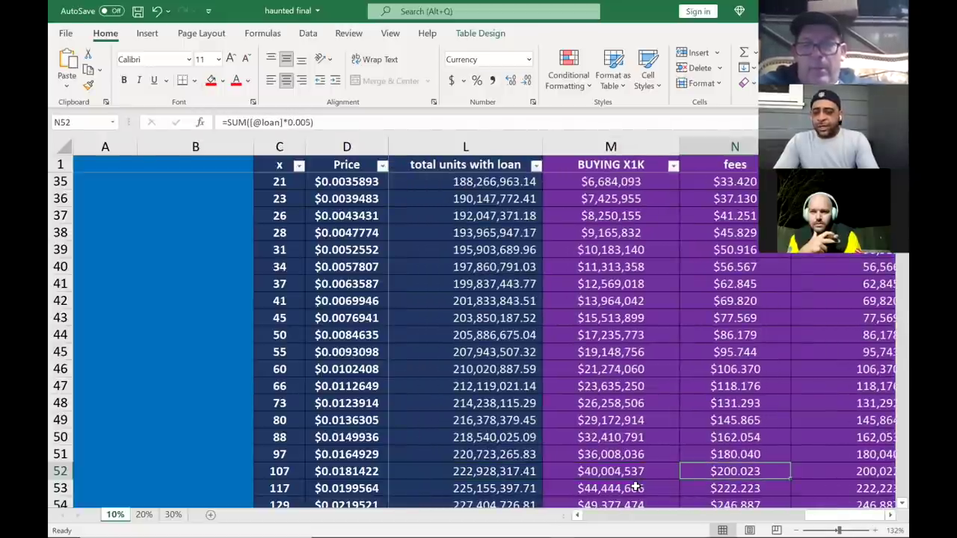
{"action": "key", "text": "Right"}
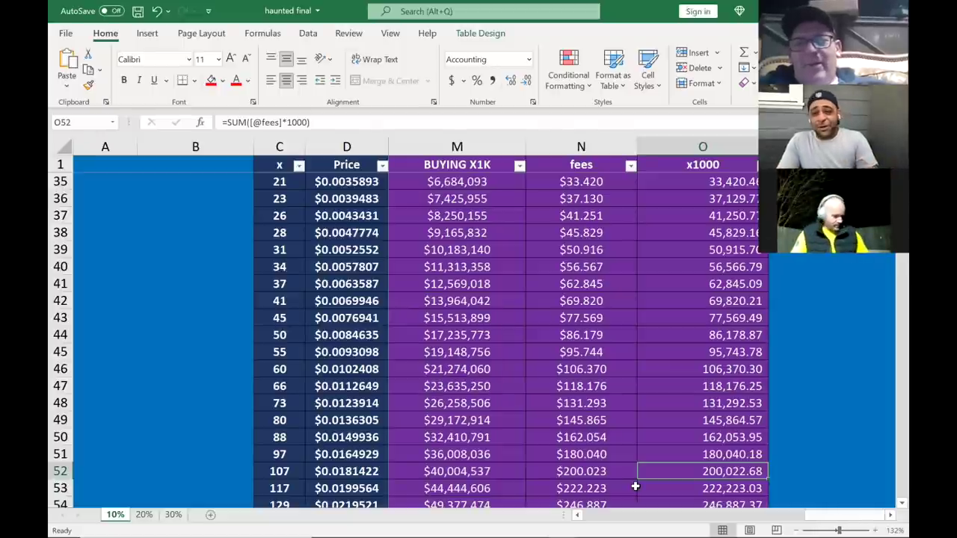
Step: Go back along row 52 from the x1000 column to the 107x multiplier in the x column
{"action": "key", "text": "Left"}
{"action": "key", "text": "Left"}
{"action": "key", "text": "Left"}
{"action": "key", "text": "Left"}
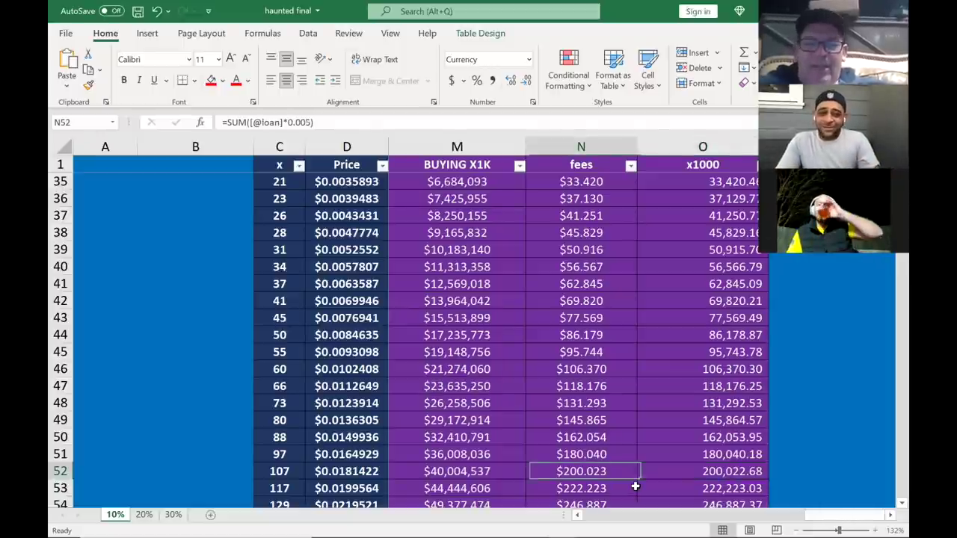
{"action": "key", "text": "Left"}
{"action": "key", "text": "Left"}
{"action": "key", "text": "Left"}
{"action": "key", "text": "Left"}
{"action": "key", "text": "Left"}
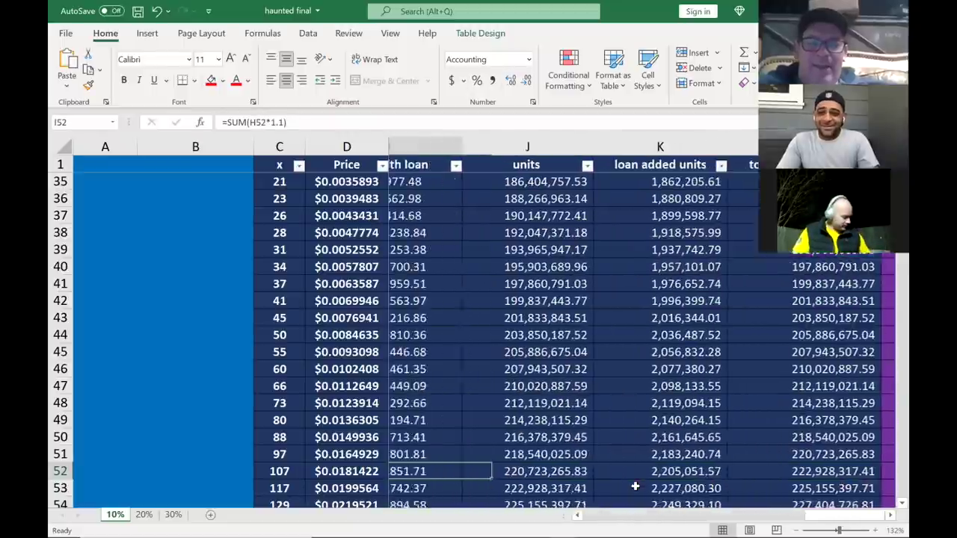
{"action": "key", "text": "Left"}
{"action": "key", "text": "Left"}
{"action": "key", "text": "Left"}
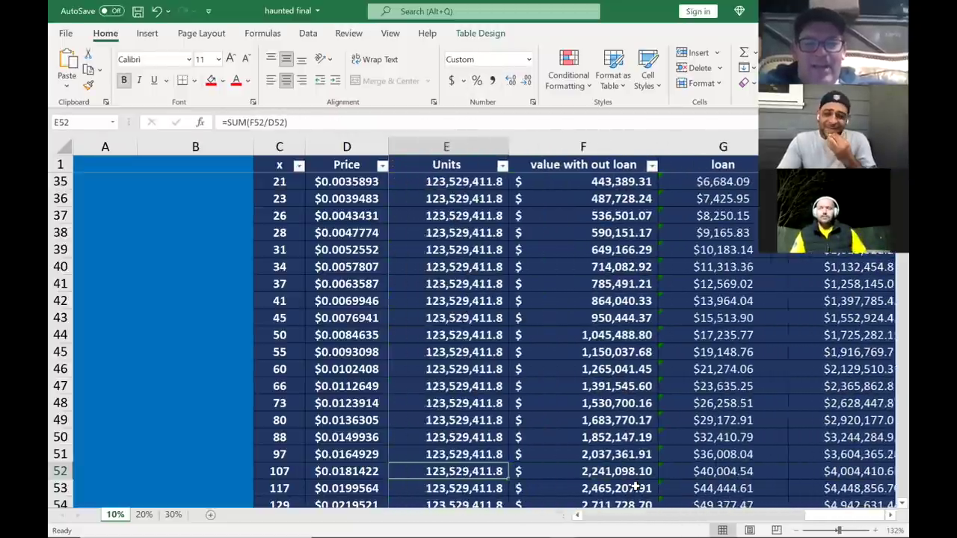
Step: Scan down the x column from the 107x row to the multipliers above 600x, finishing on C71
{"action": "key", "text": "Down"}
{"action": "key", "text": "Down"}
{"action": "key", "text": "Down"}
{"action": "key", "text": "Down"}
{"action": "key", "text": "Down"}
{"action": "key", "text": "Down"}
{"action": "key", "text": "Down"}
{"action": "key", "text": "Down"}
{"action": "key", "text": "Down"}
{"action": "key", "text": "Down"}
{"action": "key", "text": "Down"}
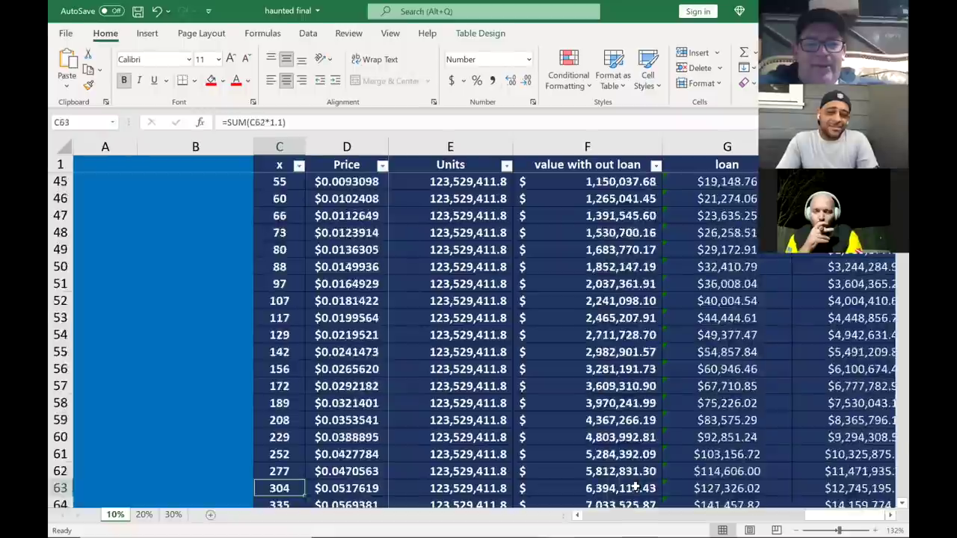
{"action": "key", "text": "Down"}
{"action": "key", "text": "Down"}
{"action": "key", "text": "Down"}
{"action": "key", "text": "Down"}
{"action": "key", "text": "Down"}
{"action": "key", "text": "Down"}
{"action": "key", "text": "Down"}
{"action": "key", "text": "Down"}
{"action": "key", "text": "Down"}
{"action": "key", "text": "Up"}
{"action": "key", "text": "Up"}
{"action": "key", "text": "Down"}
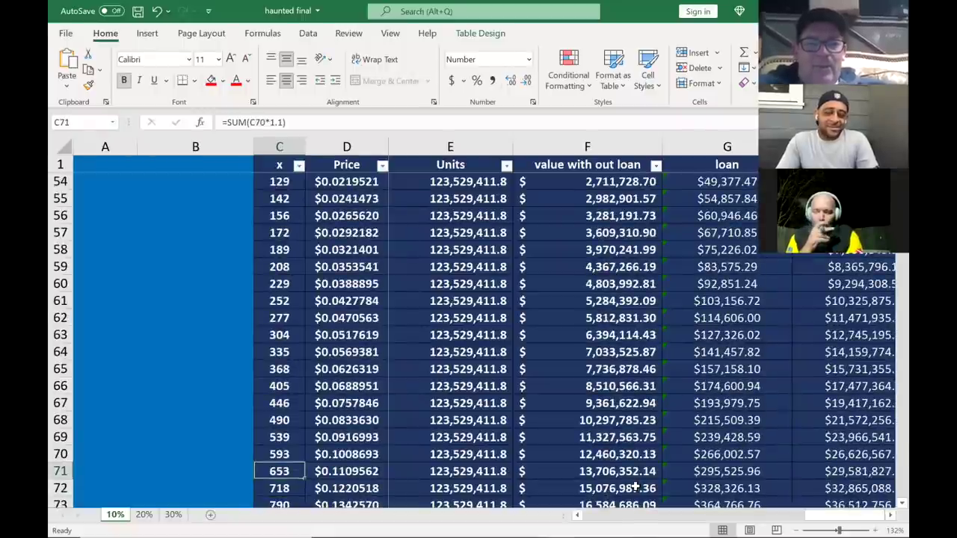
Step: Return up the x column from C71 to the 252x multiplier in C61
{"action": "key", "text": "Up"}
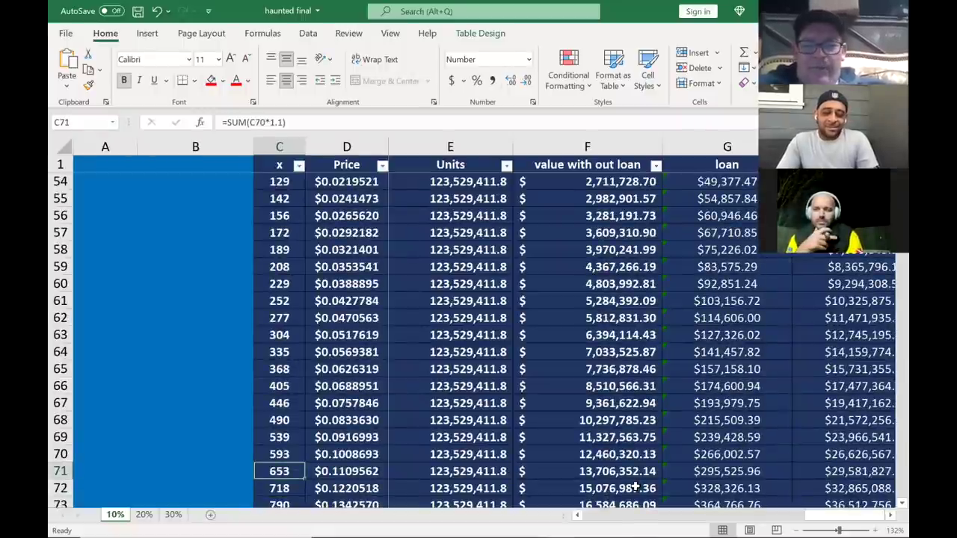
{"action": "key", "text": "Up"}
{"action": "key", "text": "Up"}
{"action": "key", "text": "Up"}
{"action": "key", "text": "Up"}
{"action": "key", "text": "Up"}
{"action": "key", "text": "Up"}
{"action": "key", "text": "Up"}
{"action": "key", "text": "Up"}
{"action": "key", "text": "Up"}
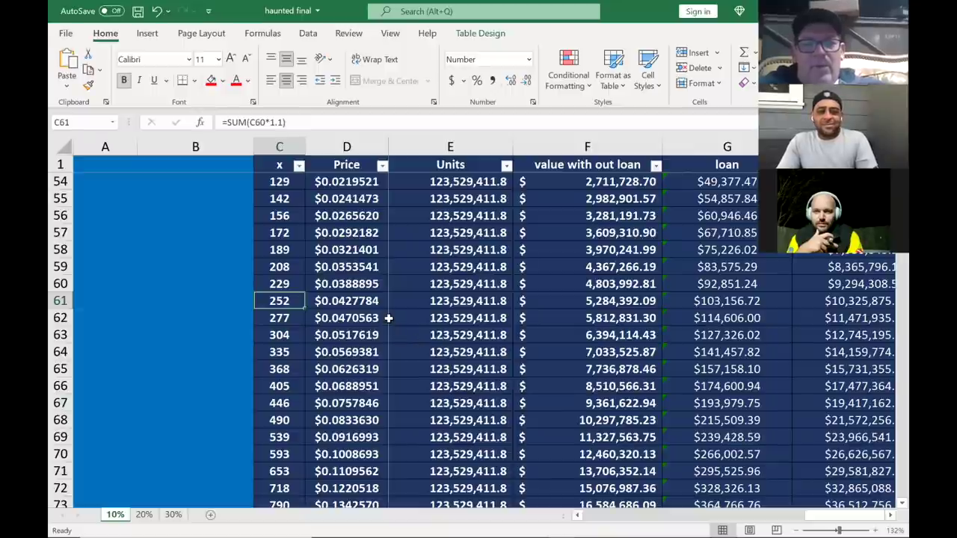
Step: Inspect the price in D61, highlight the whole 252x row and inspect its units formula in E61
{"action": "left_click", "coordinate": [367, 302]}
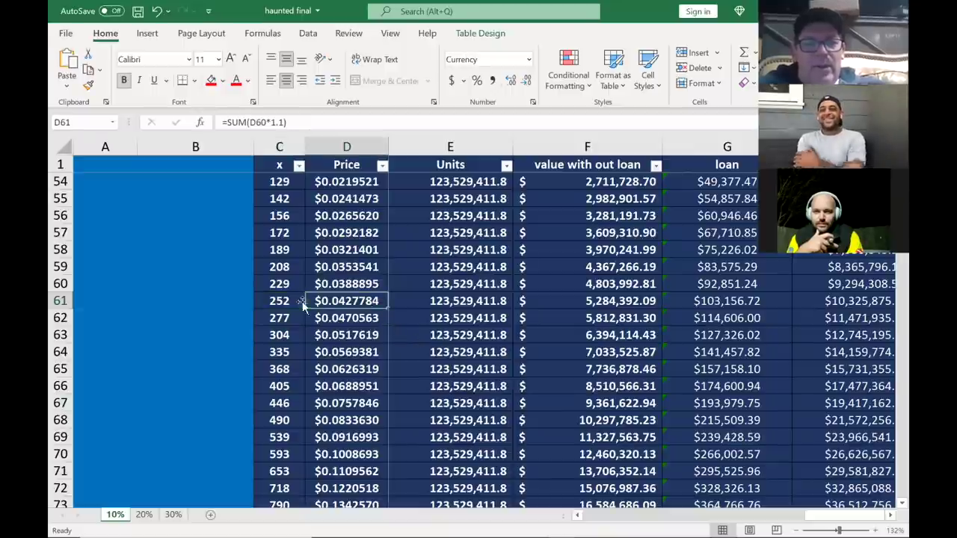
{"action": "scroll", "coordinate": [251, 325], "scroll_direction": "up", "scroll_amount": 2}
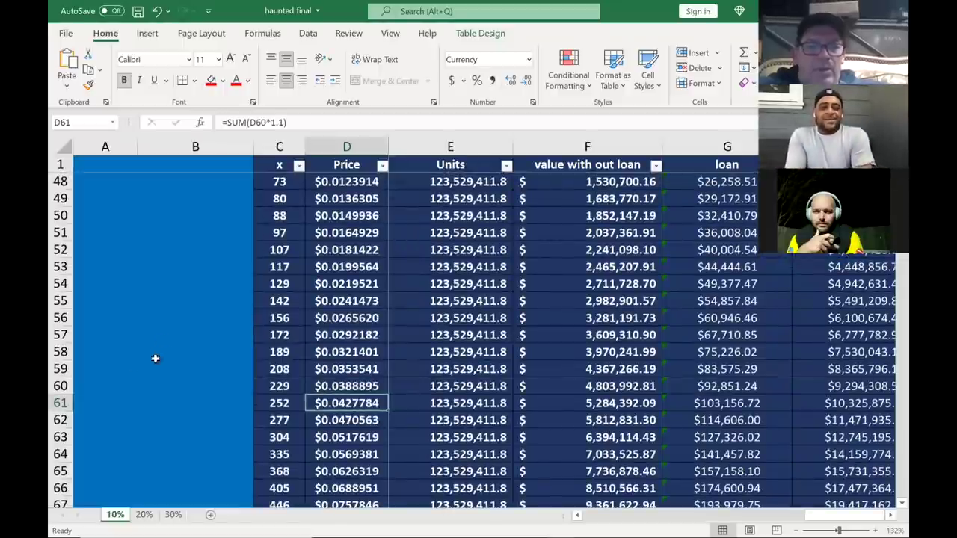
{"action": "left_click", "coordinate": [68, 402]}
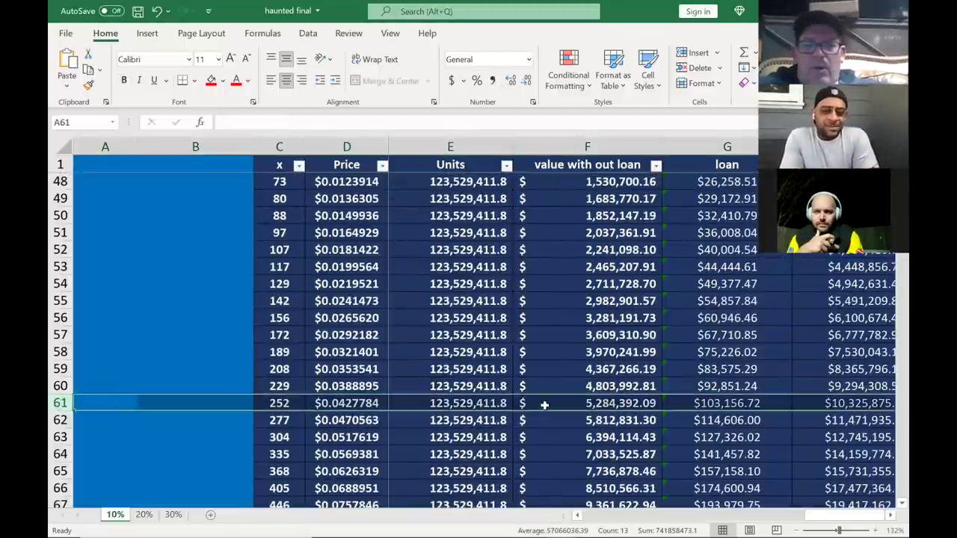
{"action": "left_click", "coordinate": [464, 403]}
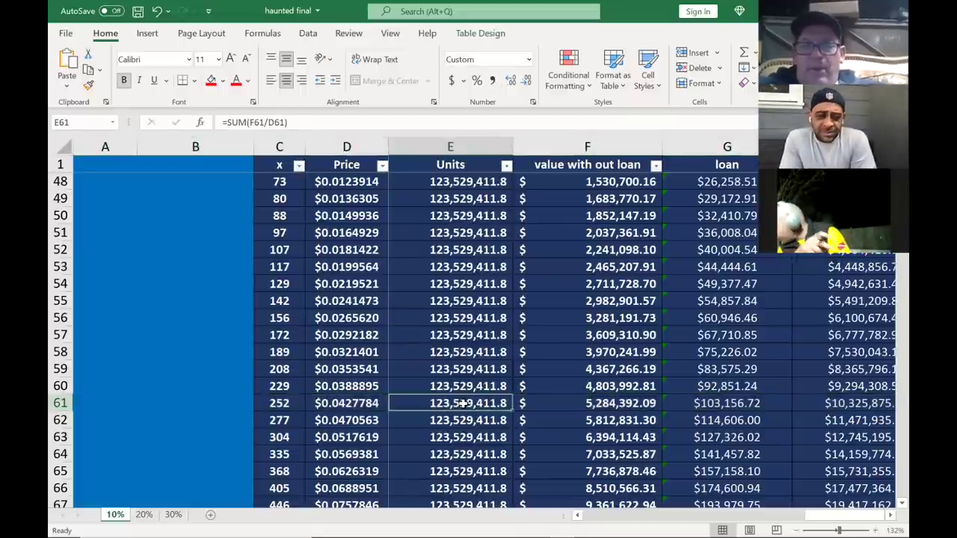
Step: Compare the values without loan, the loan and the total with loan in F61 through I61, finishing on the units in J61
{"action": "key", "text": "Right"}
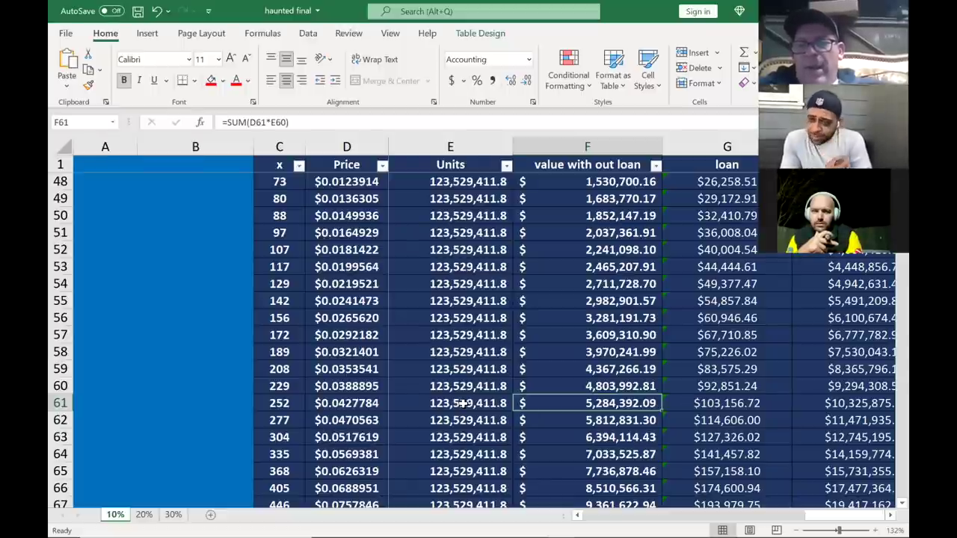
{"action": "key", "text": "Right"}
{"action": "key", "text": "Right"}
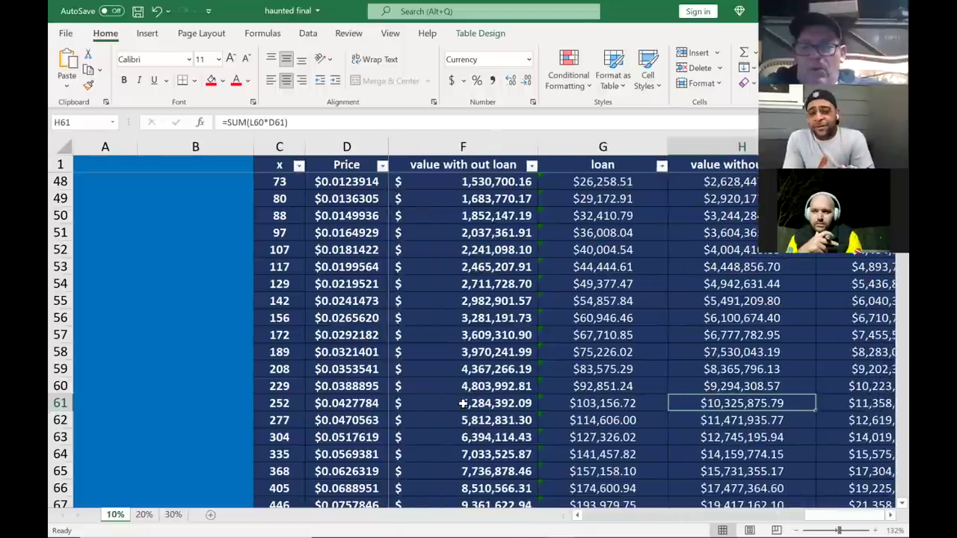
{"action": "key", "text": "Left"}
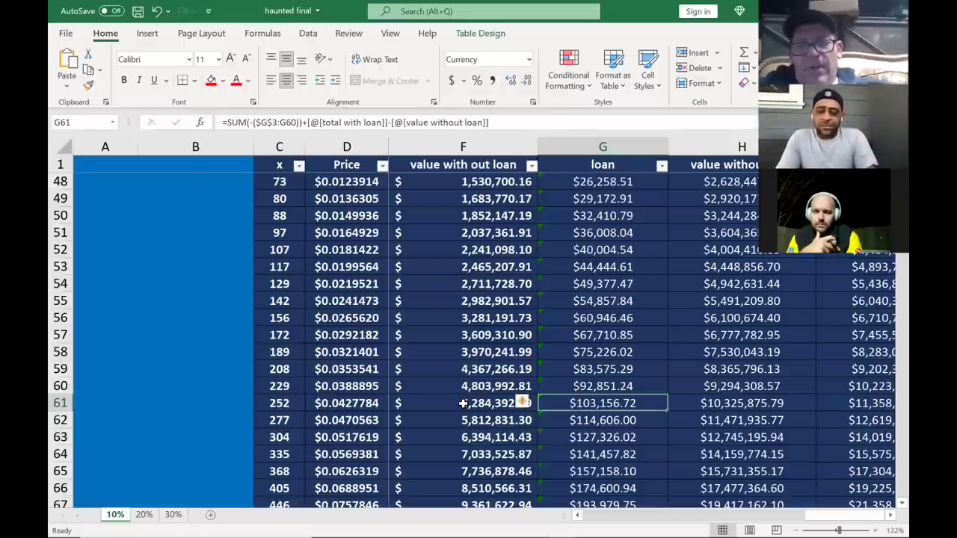
{"action": "key", "text": "Right"}
{"action": "key", "text": "Right"}
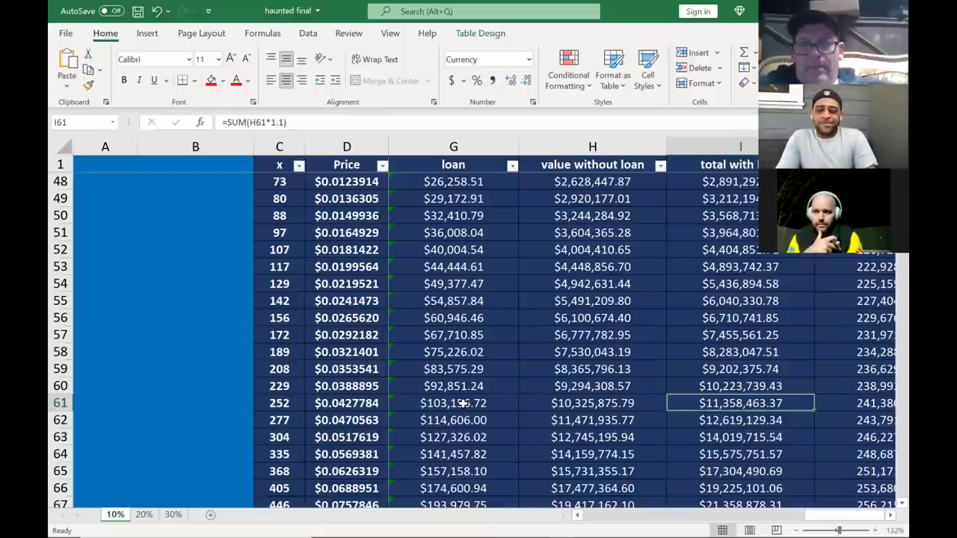
{"action": "key", "text": "Right"}
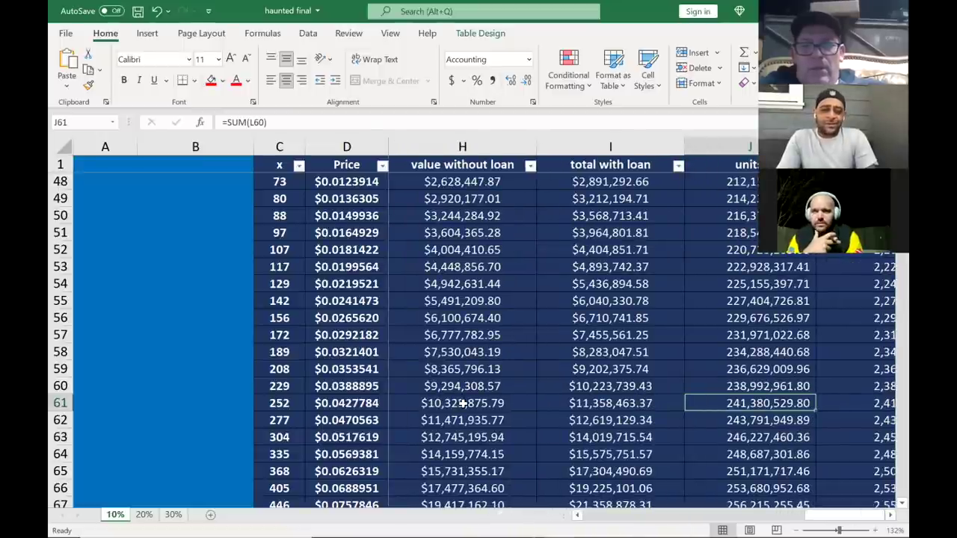
Step: Recheck the 252x row from the loan in G61 through the value without loan and total with loan to J61
{"action": "key", "text": "Left"}
{"action": "key", "text": "Left"}
{"action": "key", "text": "Left"}
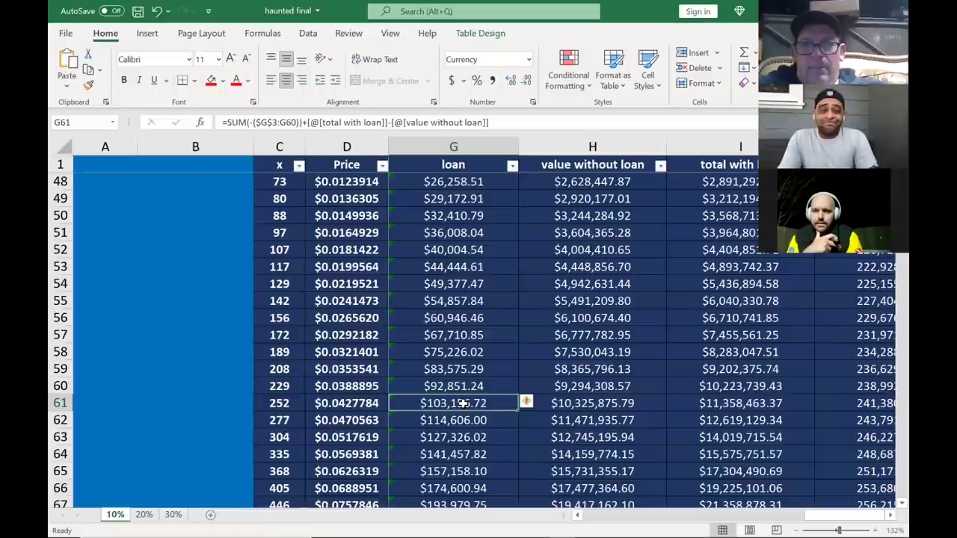
{"action": "key", "text": "Right"}
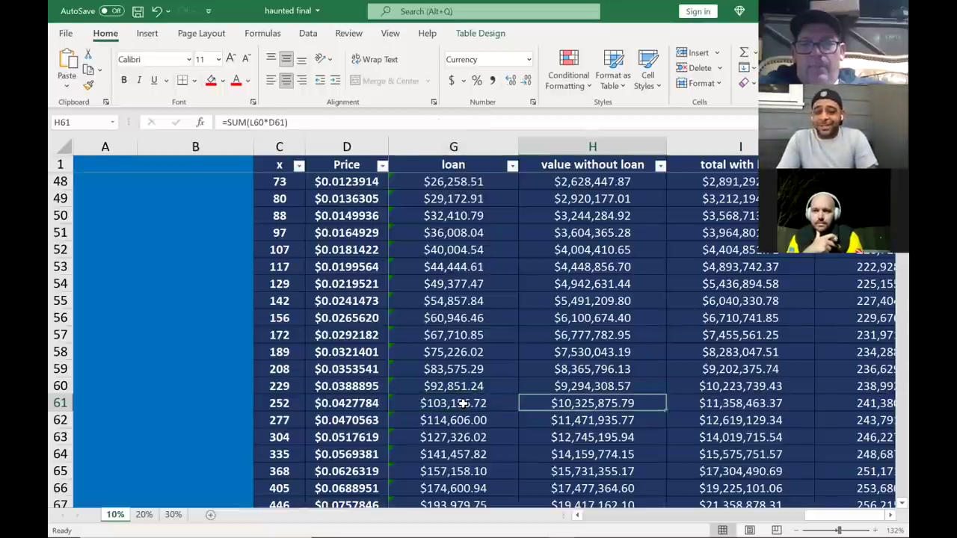
{"action": "key", "text": "Right"}
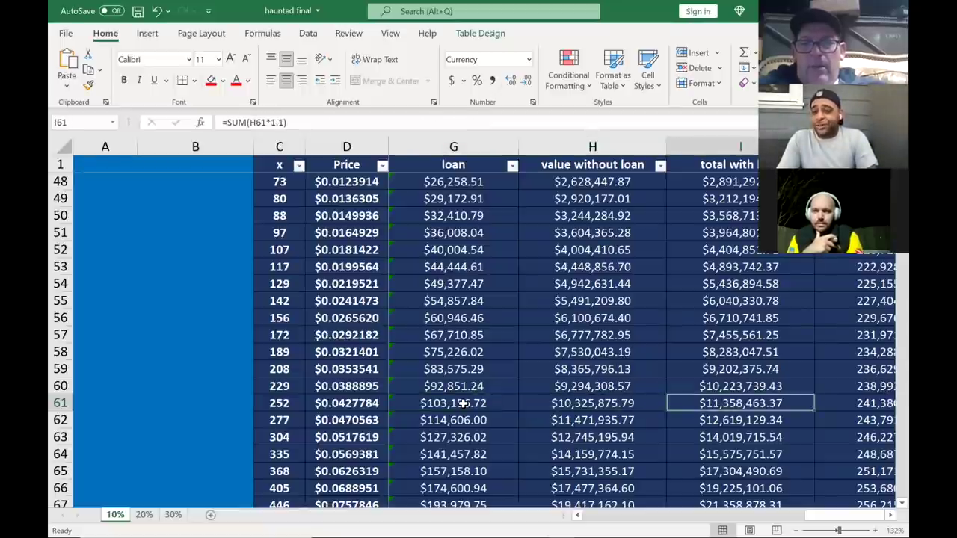
{"action": "key", "text": "Right"}
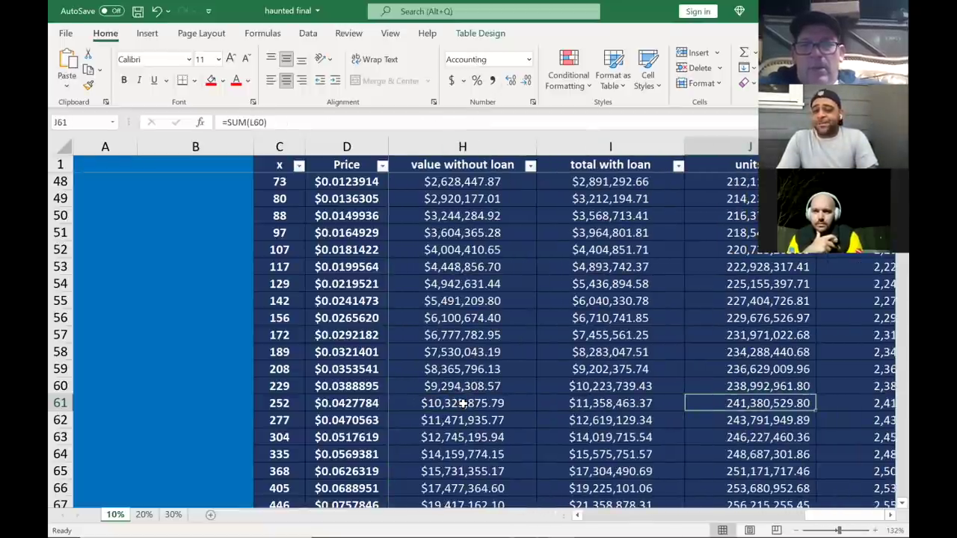
Step: Inspect the total units with loan in L61 and the BUYING X1K and fees cells, finishing on M61
{"action": "key", "text": "Right"}
{"action": "key", "text": "Right"}
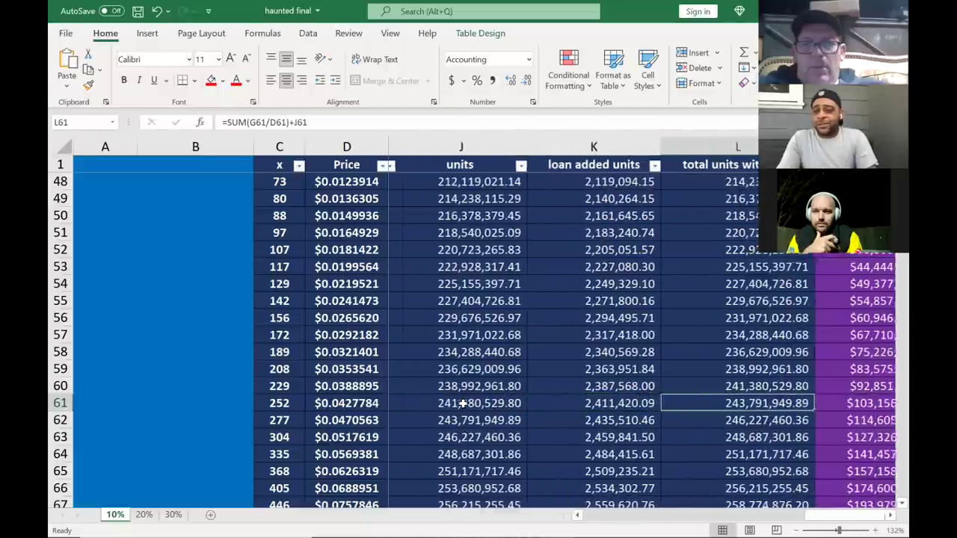
{"action": "key", "text": "Right"}
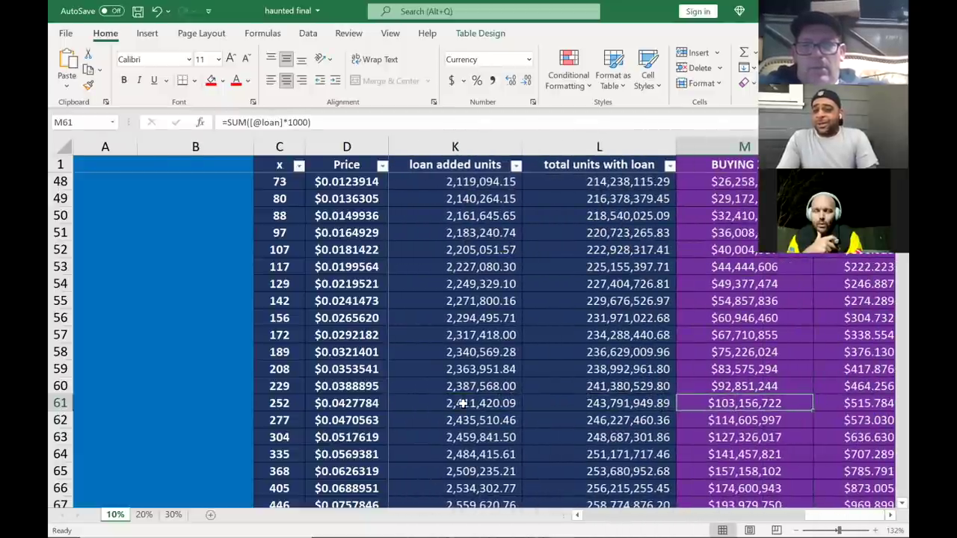
{"action": "key", "text": "Right"}
{"action": "key", "text": "Left"}
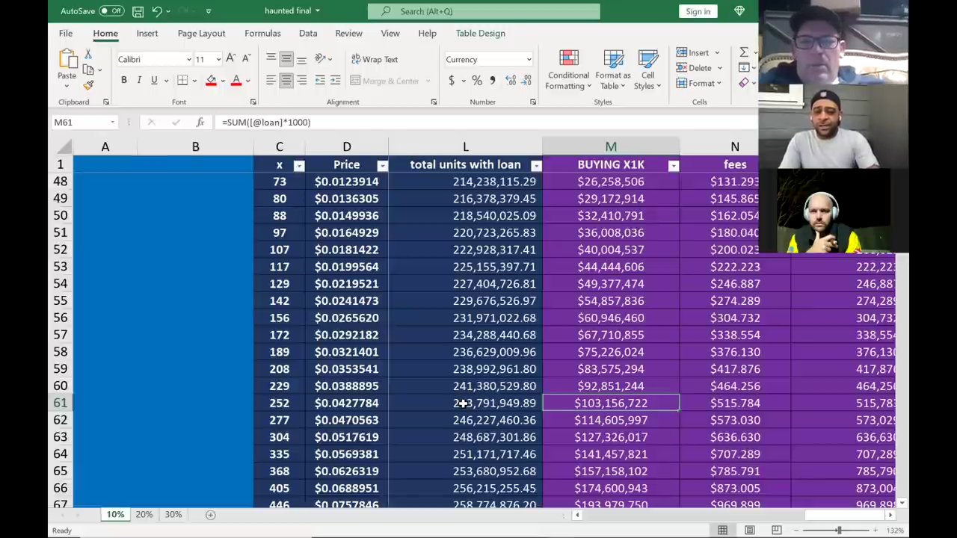
Step: Review the BUYING X1K amounts up from row 61 to M53 and return to the 252x amount in M61
{"action": "key", "text": "Up"}
{"action": "key", "text": "Up"}
{"action": "key", "text": "Up"}
{"action": "key", "text": "Up"}
{"action": "key", "text": "Up"}
{"action": "key", "text": "Up"}
{"action": "key", "text": "Up"}
{"action": "key", "text": "Up"}
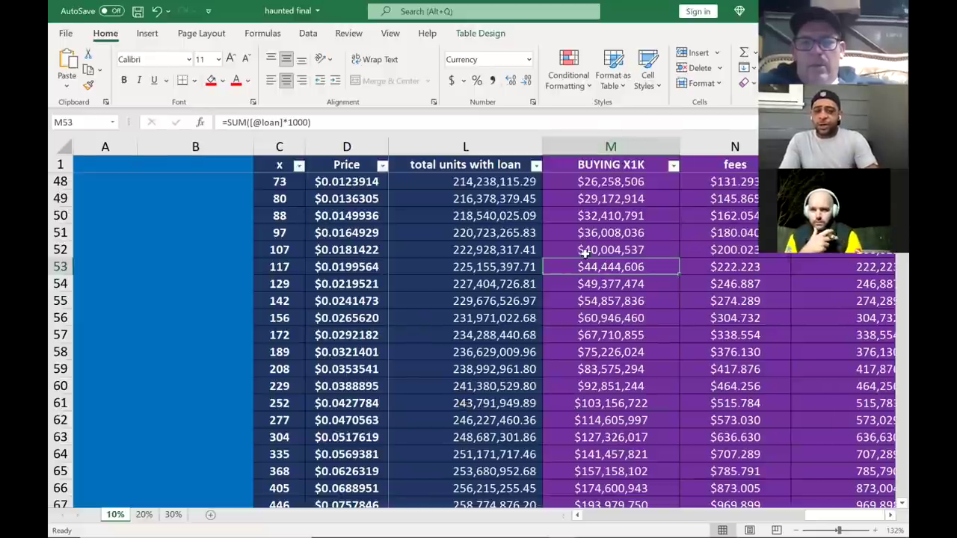
{"action": "left_click", "coordinate": [613, 403]}
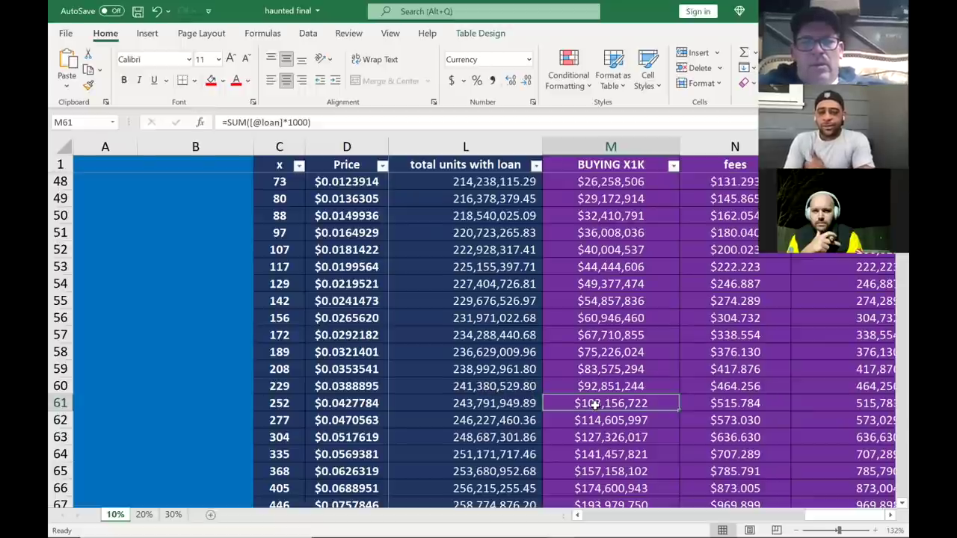
Step: Highlight the BUYING X1K amounts from 107x to 252x in M52:M61 and select total units with loan in L52
{"action": "scroll", "coordinate": [594, 403], "scroll_direction": "up", "scroll_amount": 1}
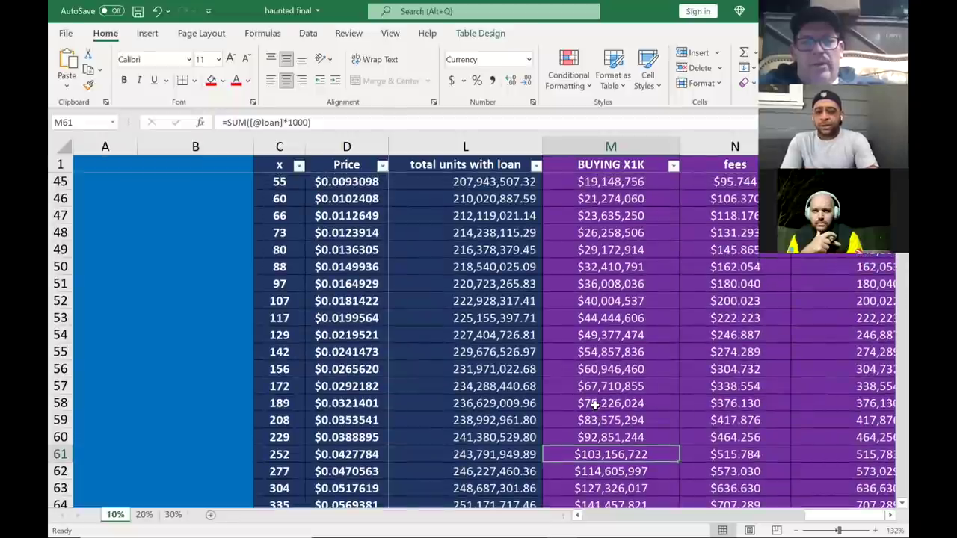
{"action": "left_click_drag", "start_coordinate": [633, 303], "coordinate": [634, 452]}
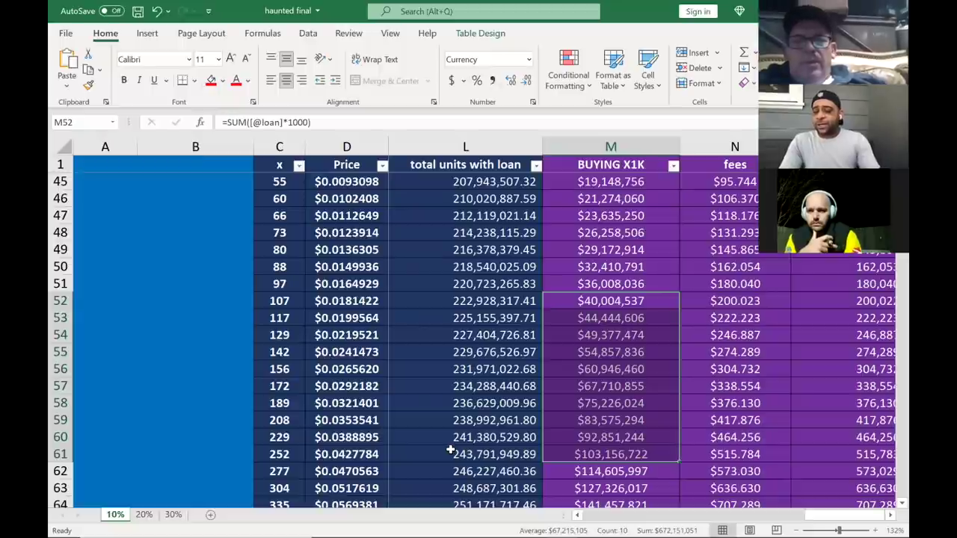
{"action": "left_click", "coordinate": [498, 302]}
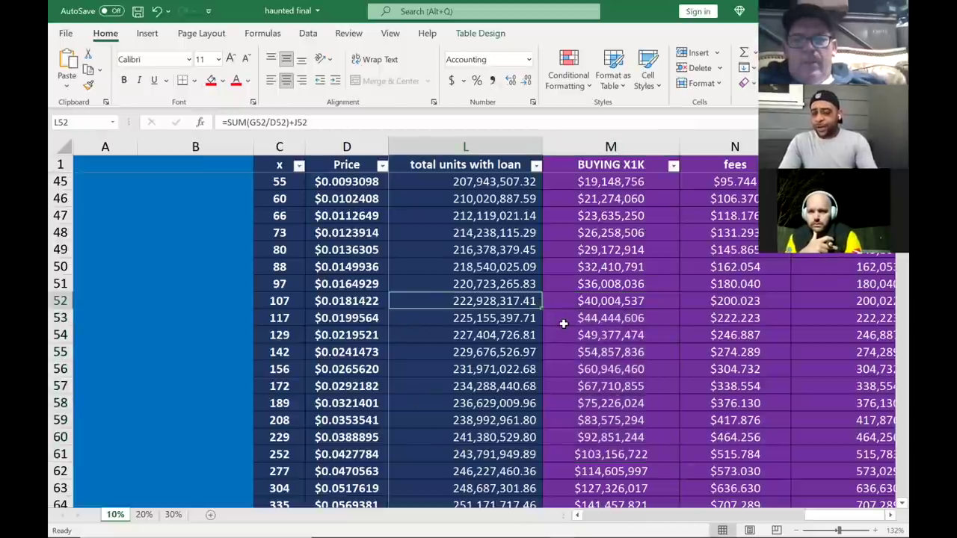
{"action": "scroll", "coordinate": [564, 323], "scroll_direction": "up", "scroll_amount": 2}
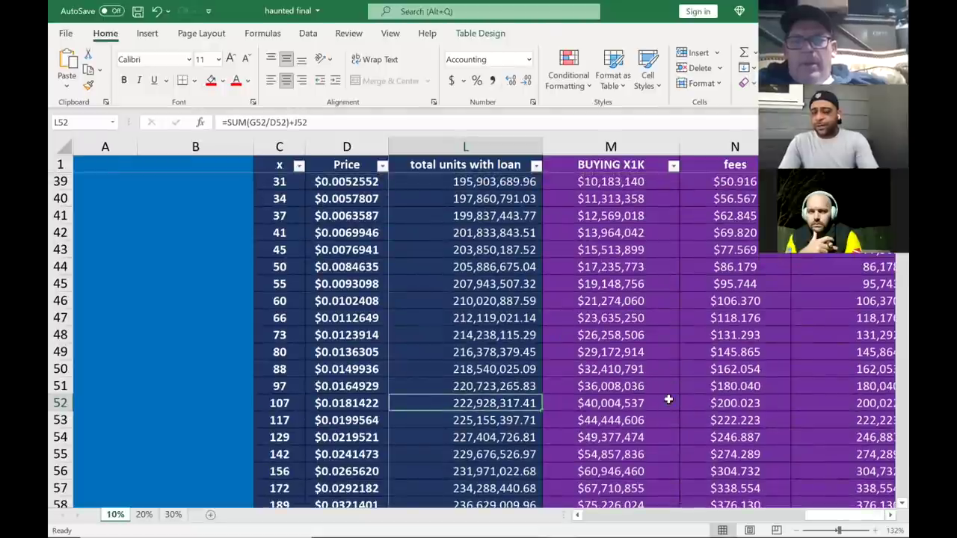
Step: Inspect the 107x row's BUYING X1K, x1000 and fees cells in row 52, returning to the BUYING X1K amount in M52
{"action": "left_click", "coordinate": [634, 402]}
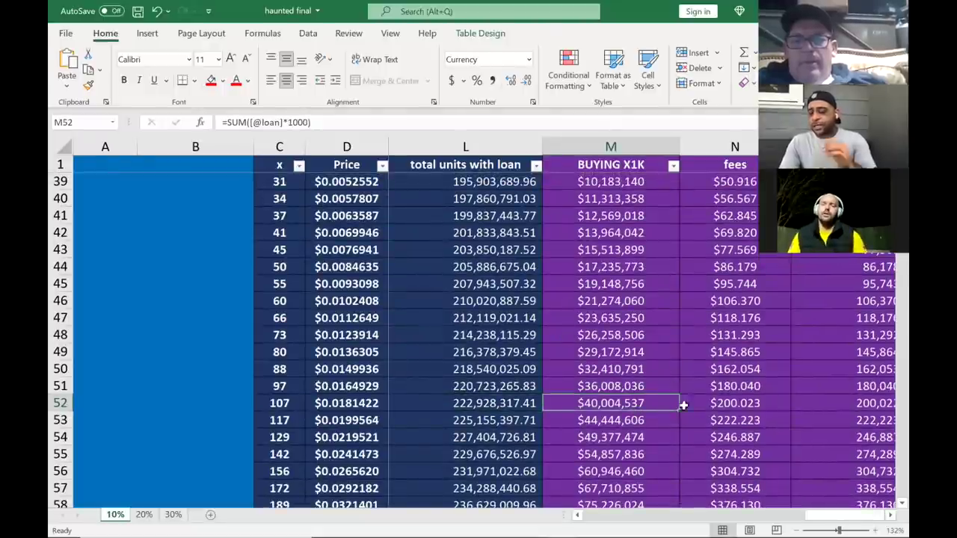
{"action": "left_click", "coordinate": [860, 403]}
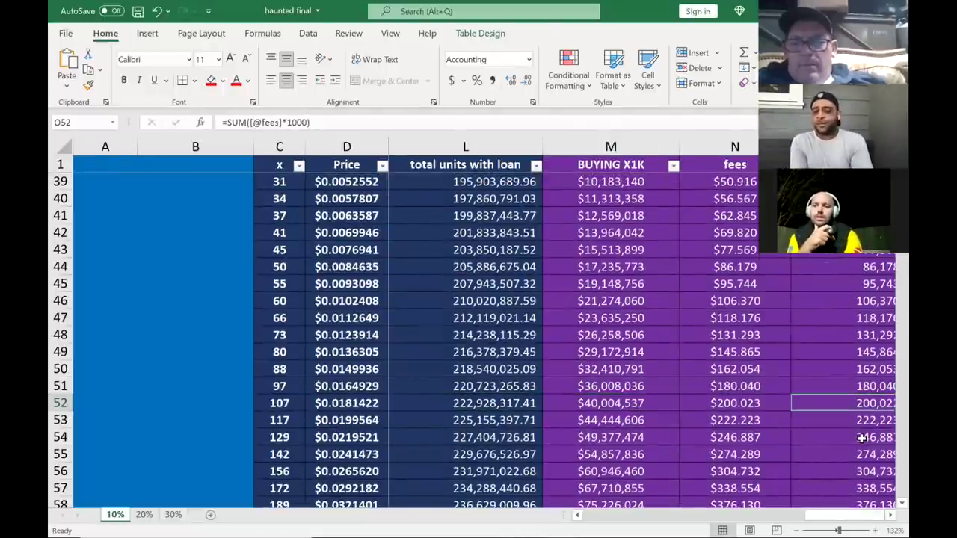
{"action": "key", "text": "Right"}
{"action": "key", "text": "Right"}
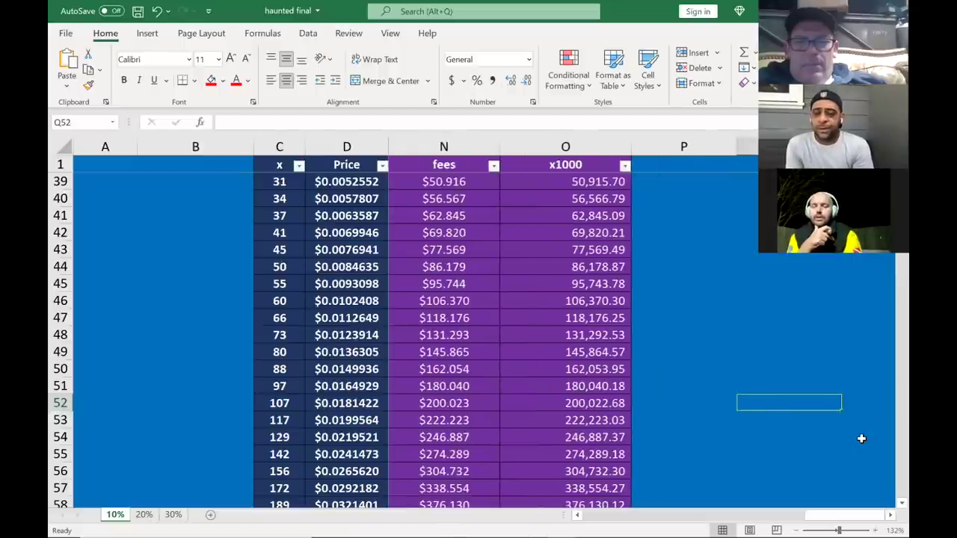
{"action": "left_click", "coordinate": [575, 403]}
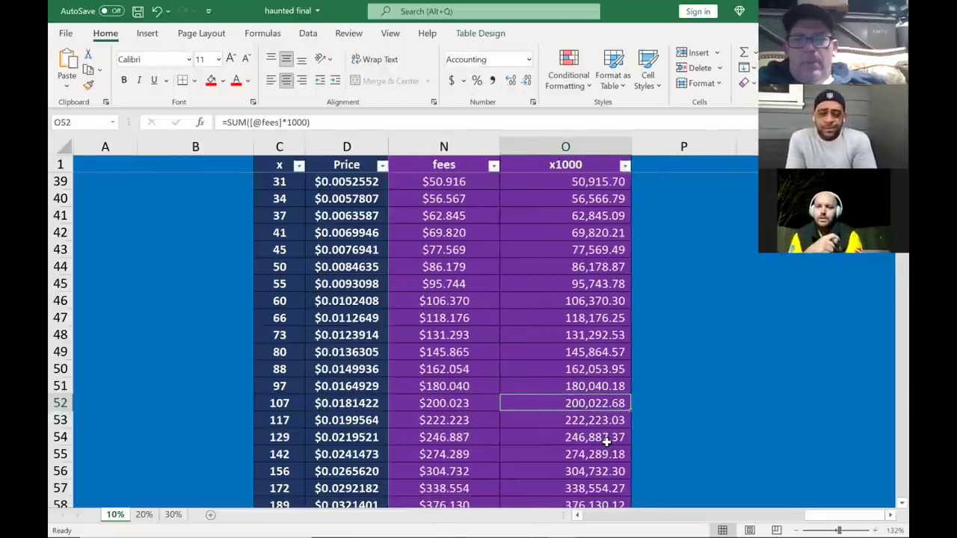
{"action": "left_click", "coordinate": [467, 409]}
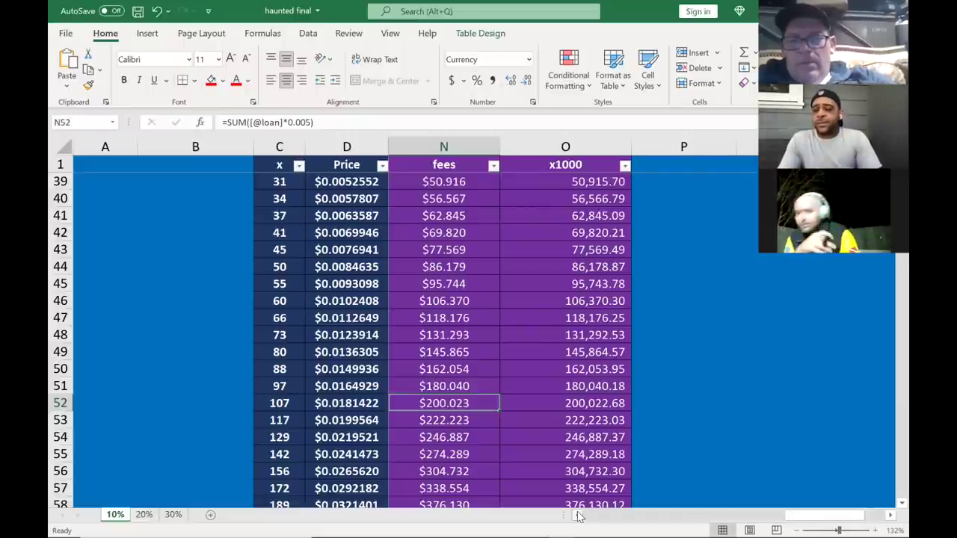
{"action": "key", "text": "Left"}
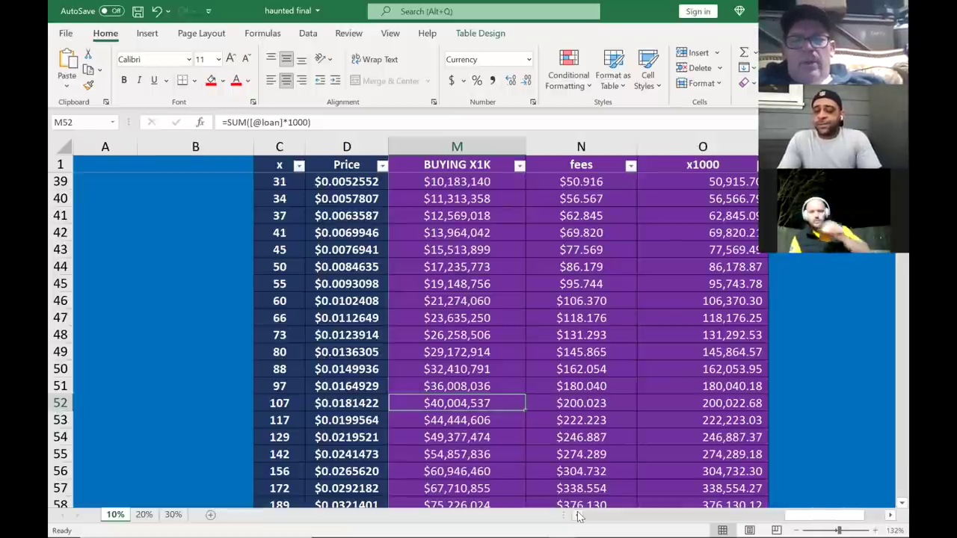
Step: Find the 1051x row, highlight all of row 76 and select its BUYING X1K amount in M76
{"action": "scroll", "coordinate": [578, 402], "scroll_direction": "down", "scroll_amount": 2}
{"action": "scroll", "coordinate": [578, 402], "scroll_direction": "down", "scroll_amount": 3}
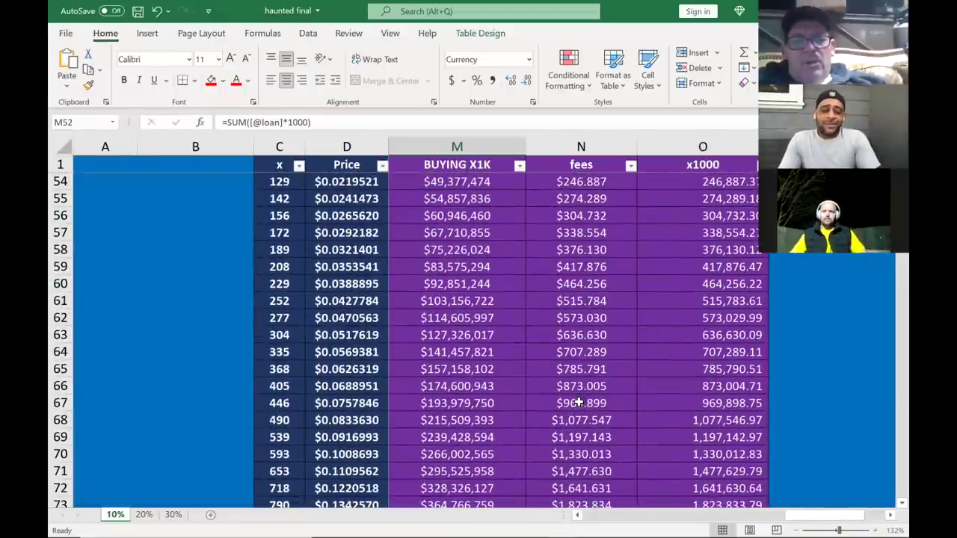
{"action": "scroll", "coordinate": [578, 402], "scroll_direction": "down", "scroll_amount": 4}
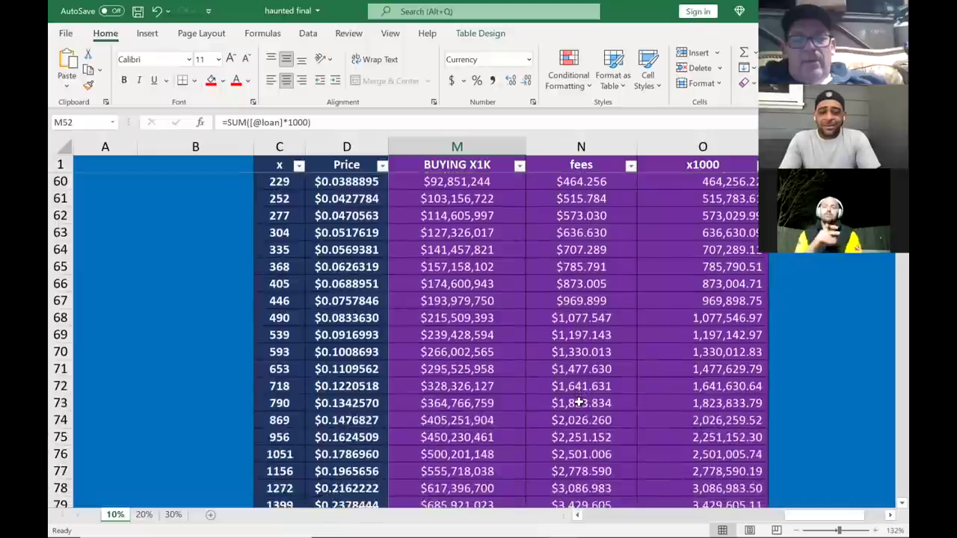
{"action": "scroll", "coordinate": [577, 403], "scroll_direction": "down", "scroll_amount": 1}
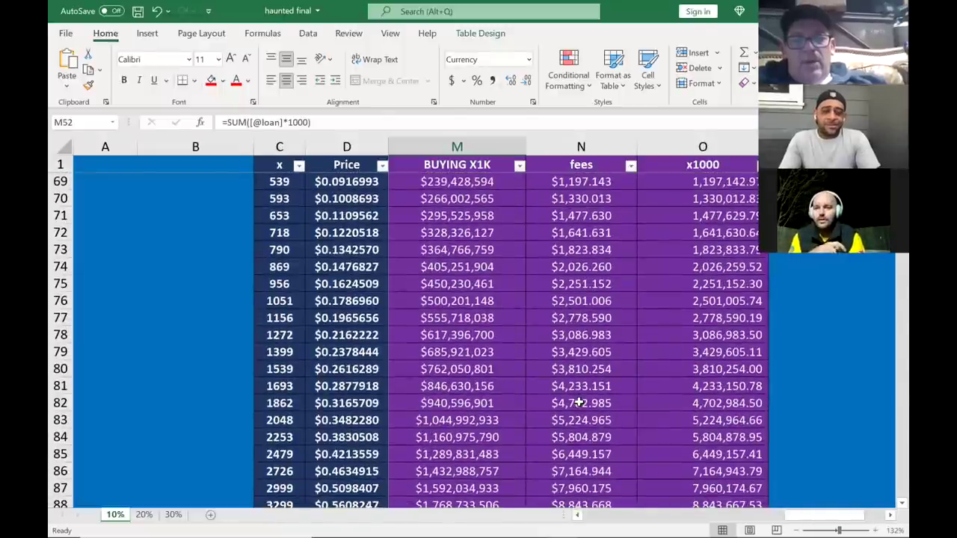
{"action": "scroll", "coordinate": [578, 402], "scroll_direction": "up", "scroll_amount": 1}
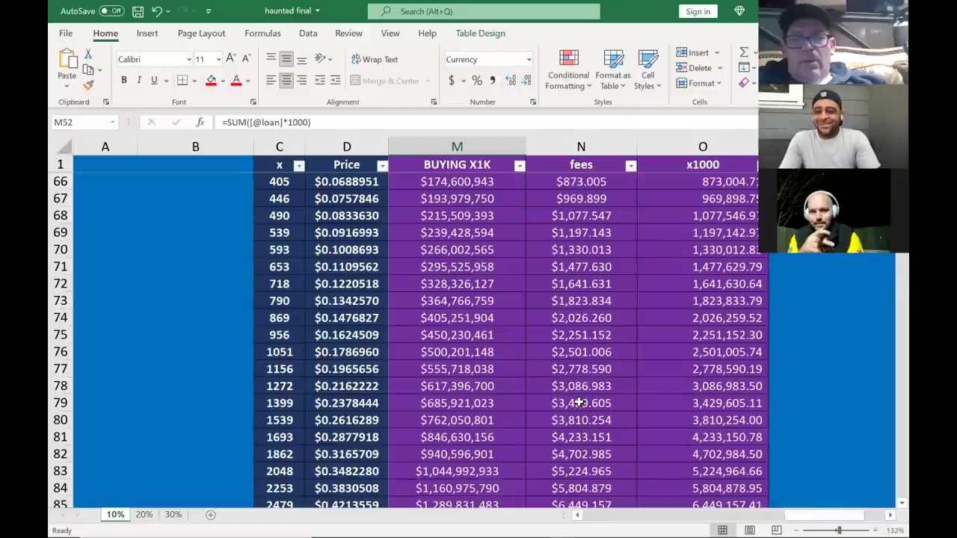
{"action": "scroll", "coordinate": [578, 402], "scroll_direction": "up", "scroll_amount": 1}
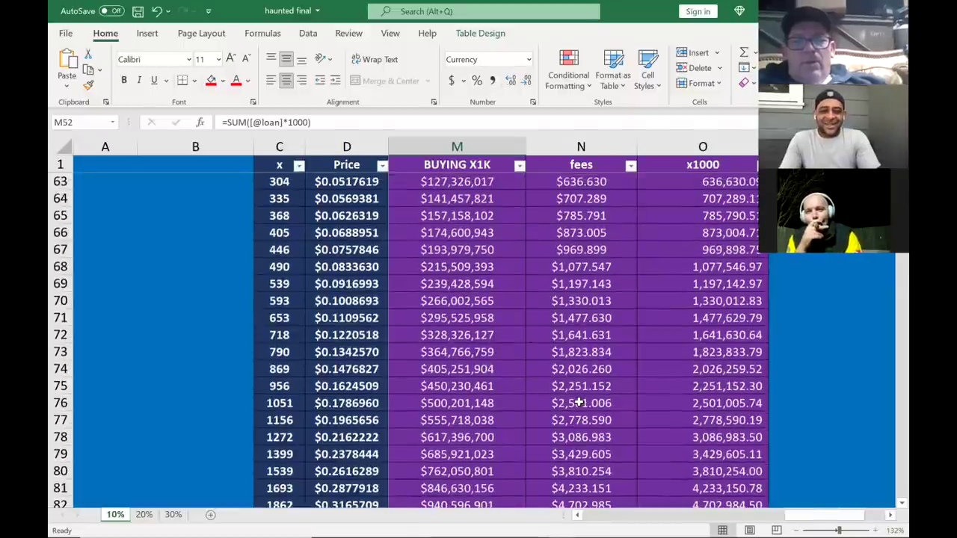
{"action": "left_click", "coordinate": [60, 403]}
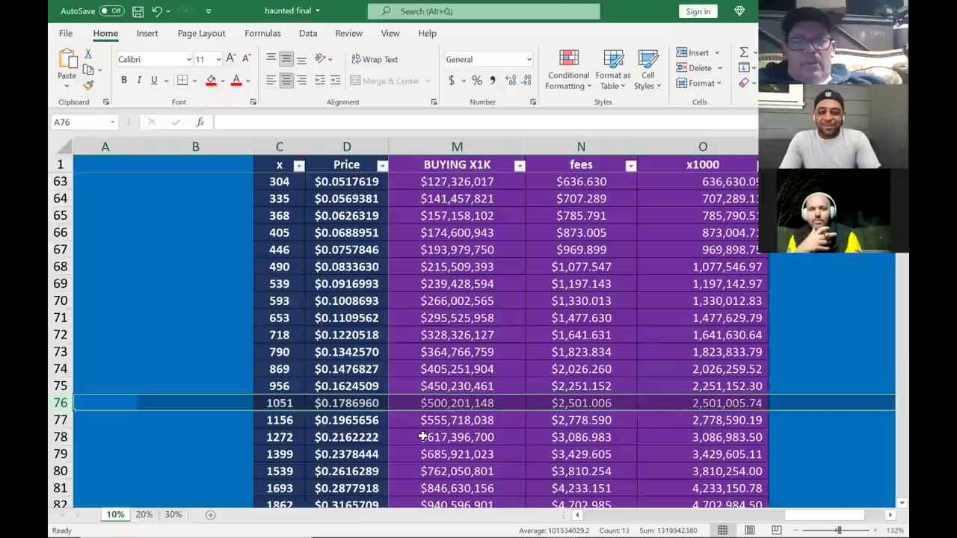
{"action": "left_click", "coordinate": [447, 404]}
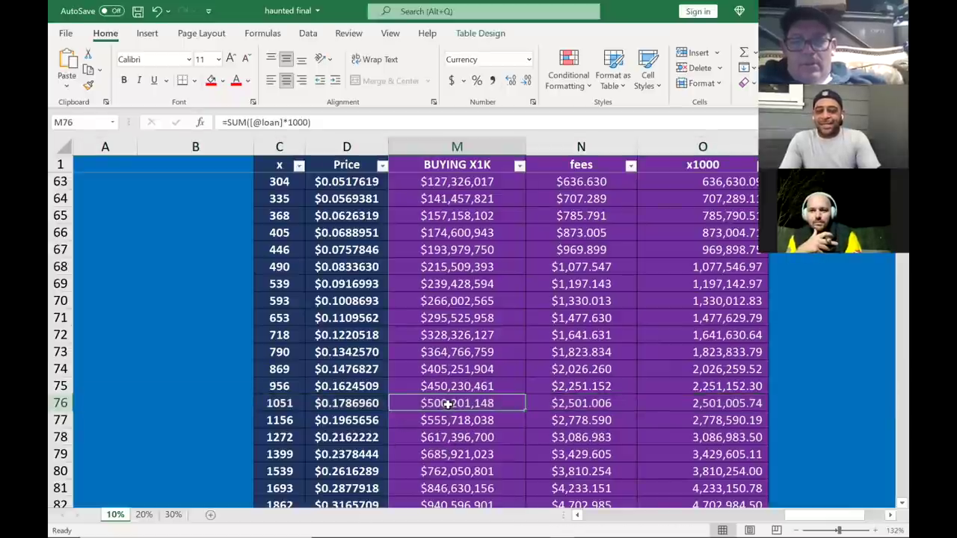
Step: Move back along the 1051x row from the BUYING X1K amount to the price in D76
{"action": "key", "text": "Left"}
{"action": "key", "text": "Left"}
{"action": "key", "text": "Left"}
{"action": "key", "text": "Left"}
{"action": "key", "text": "Left"}
{"action": "key", "text": "Left"}
{"action": "key", "text": "Left"}
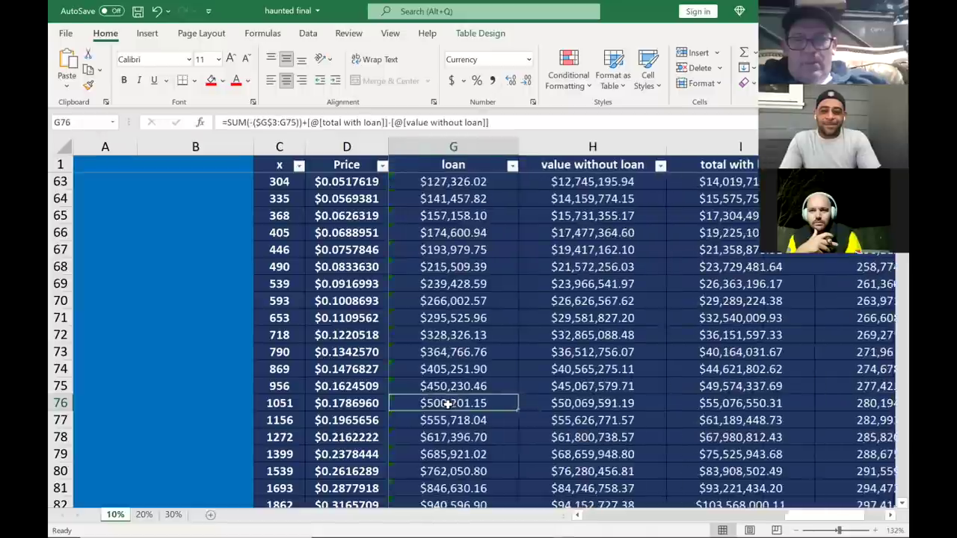
{"action": "key", "text": "Left"}
{"action": "key", "text": "Left"}
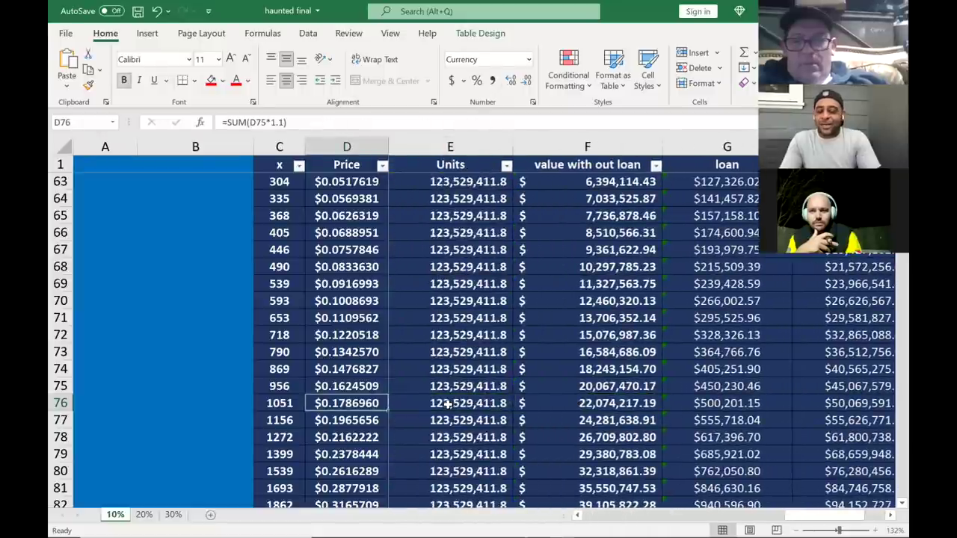
Step: Inspect the 1051x units, value with out loan and loan in E76:G76, and highlight the whole row
{"action": "key", "text": "Right"}
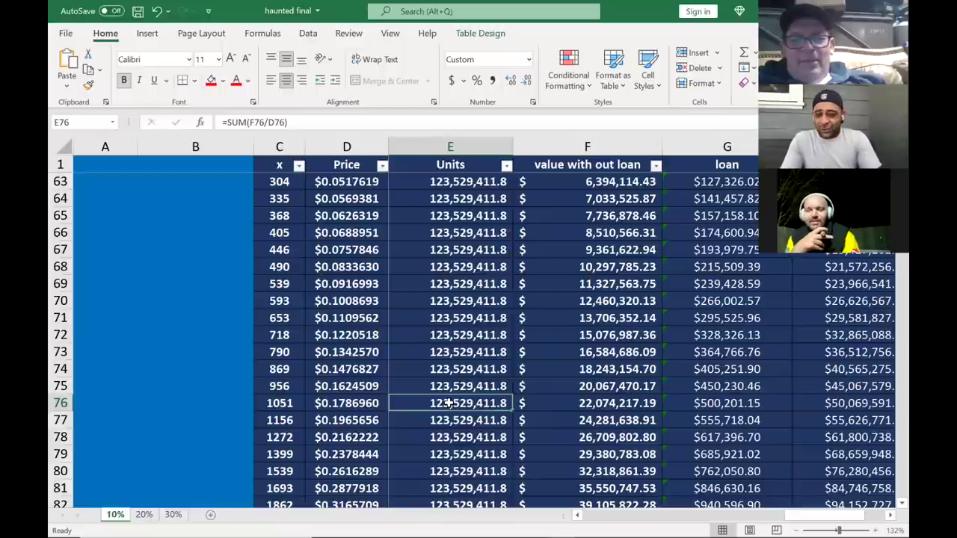
{"action": "left_click", "coordinate": [569, 405]}
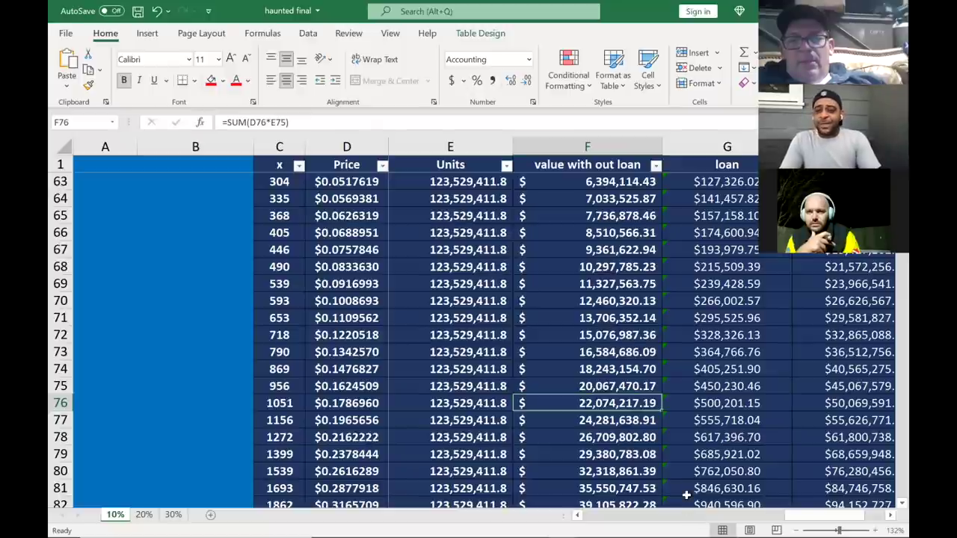
{"action": "left_click", "coordinate": [735, 401]}
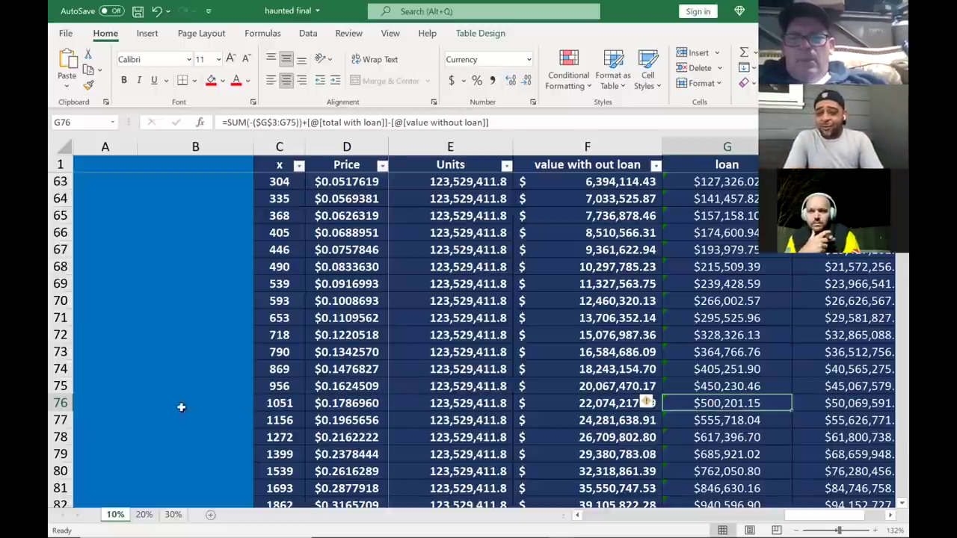
{"action": "left_click", "coordinate": [59, 403]}
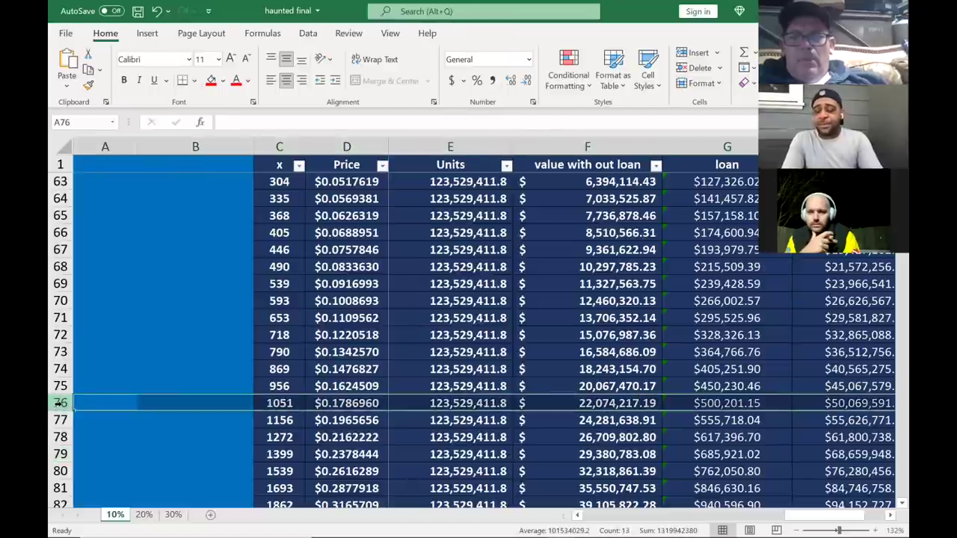
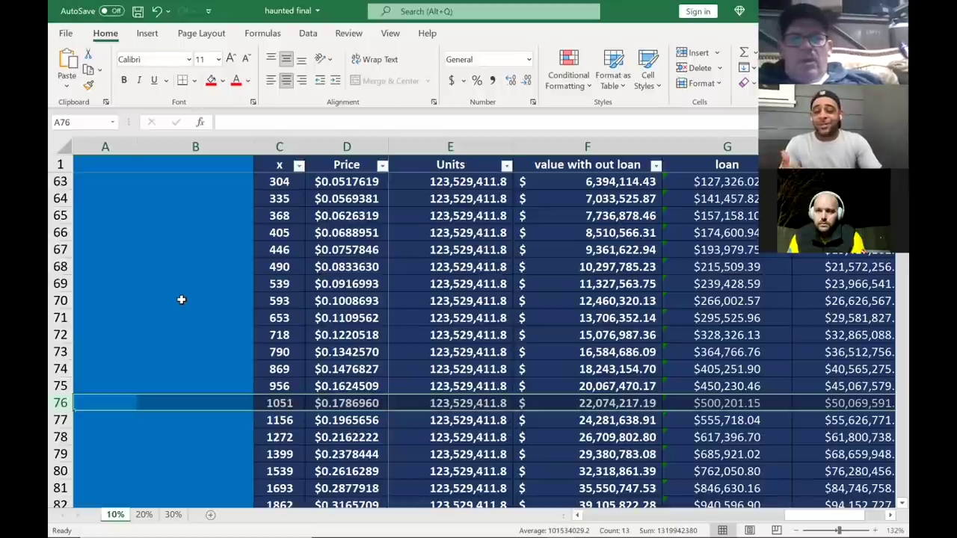
Step: Recheck the 1051x row from units in E76 to value without loan in H76, returning to the loan in G76
{"action": "left_click", "coordinate": [425, 403]}
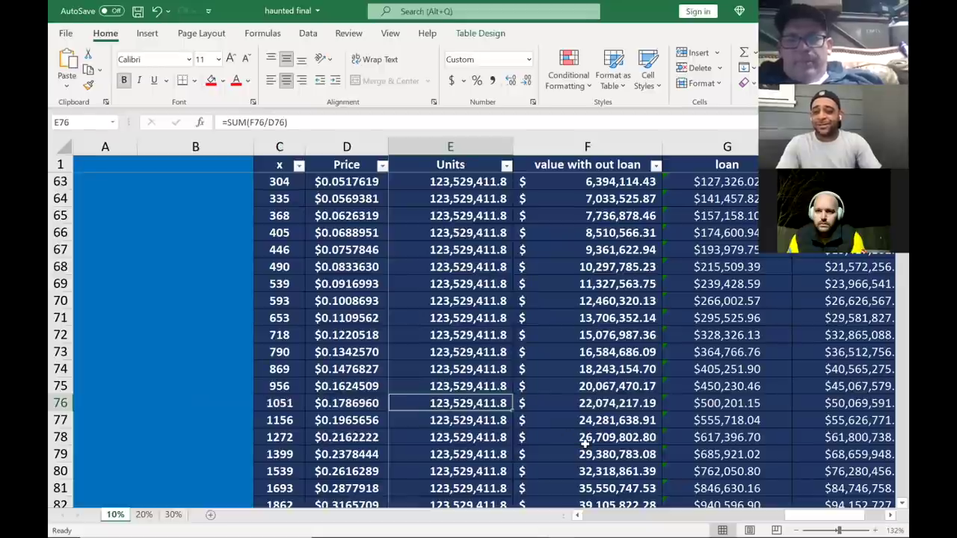
{"action": "key", "text": "Right"}
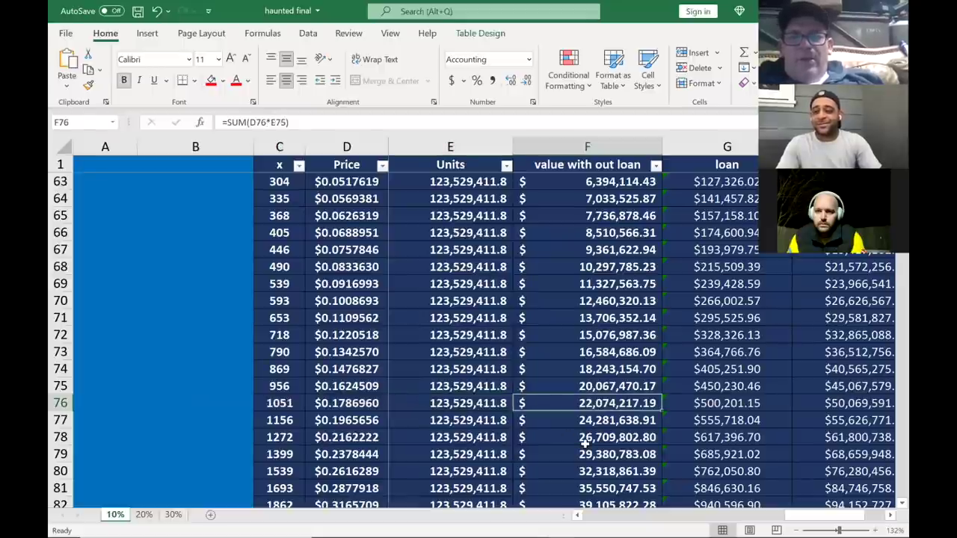
{"action": "key", "text": "Right"}
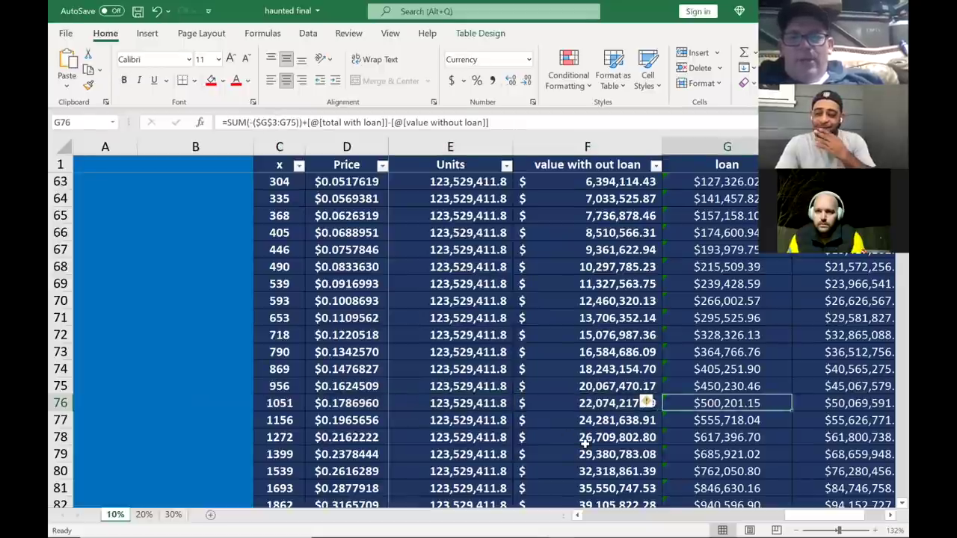
{"action": "key", "text": "Right"}
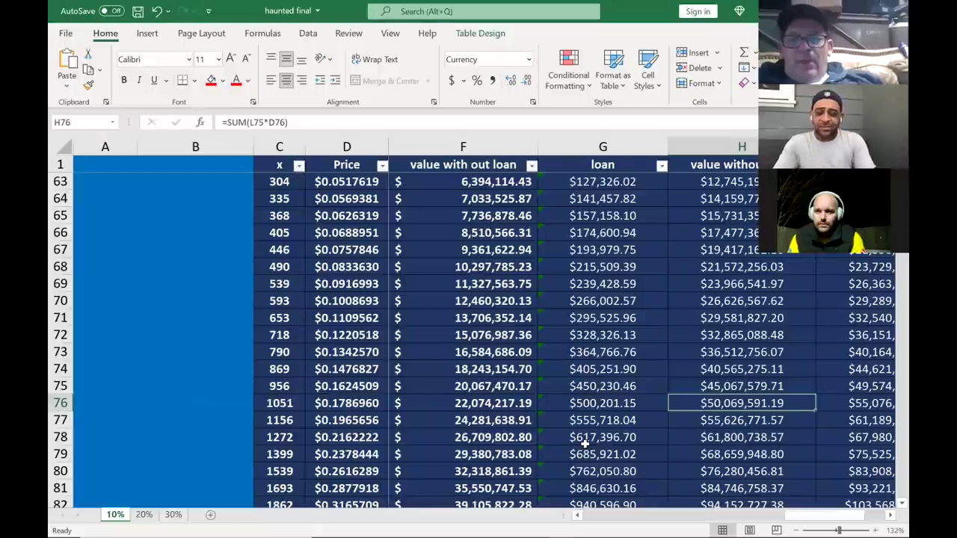
{"action": "key", "text": "Left"}
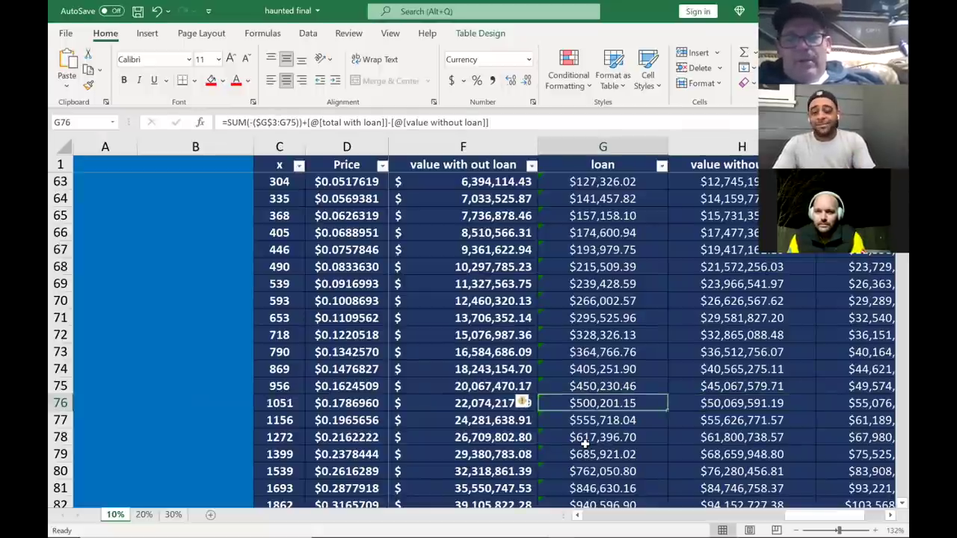
Step: Compare the 1051x value without loan in H76 with the total with loan in I76, finishing on units in J76
{"action": "key", "text": "Right"}
{"action": "key", "text": "Right"}
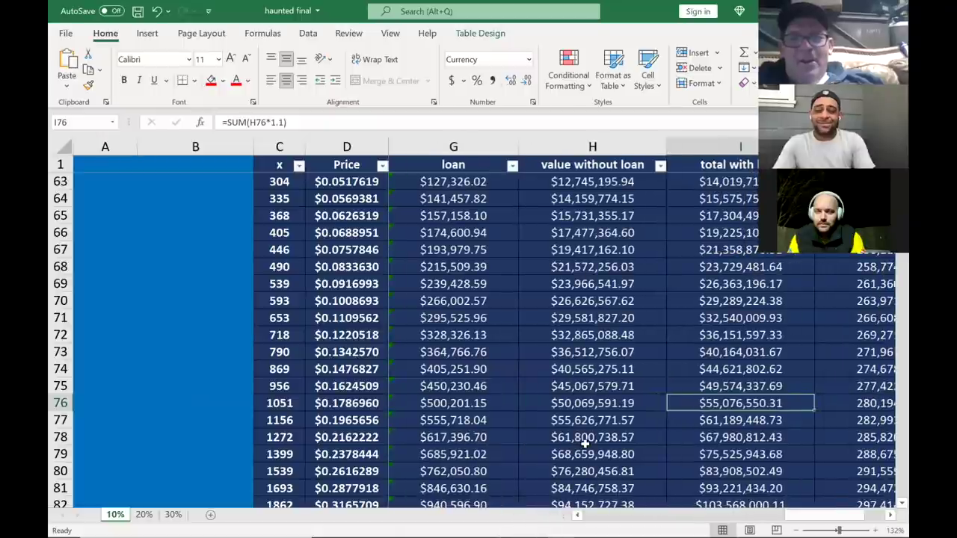
{"action": "key", "text": "Left"}
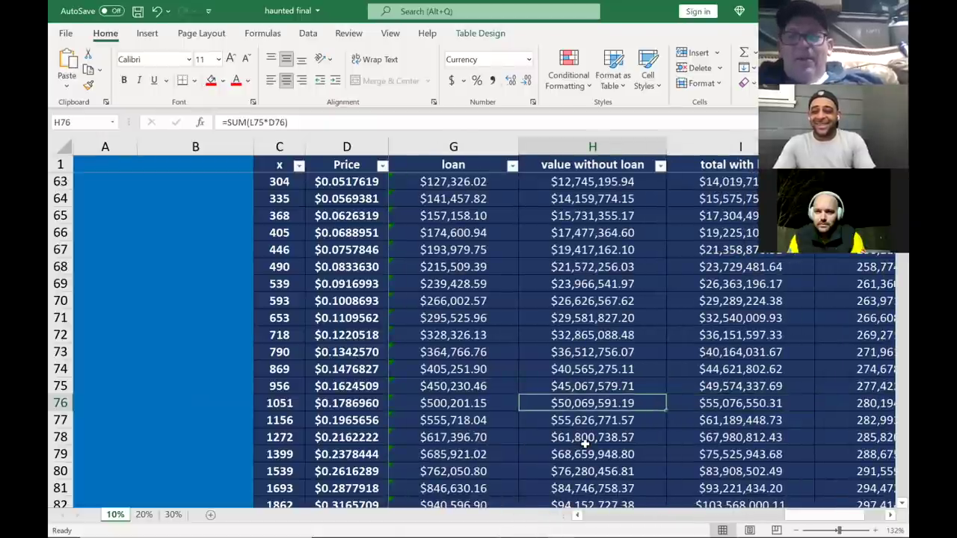
{"action": "key", "text": "Right"}
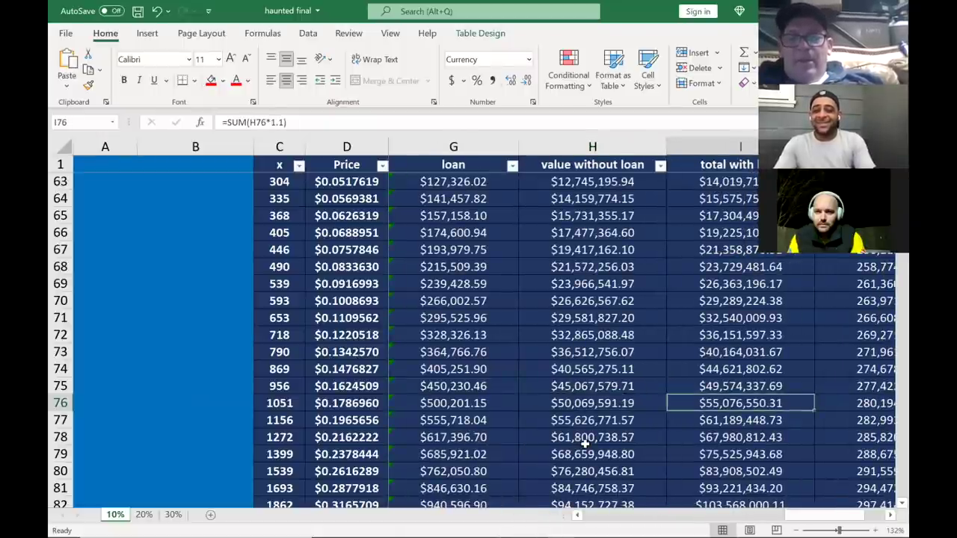
{"action": "key", "text": "Right"}
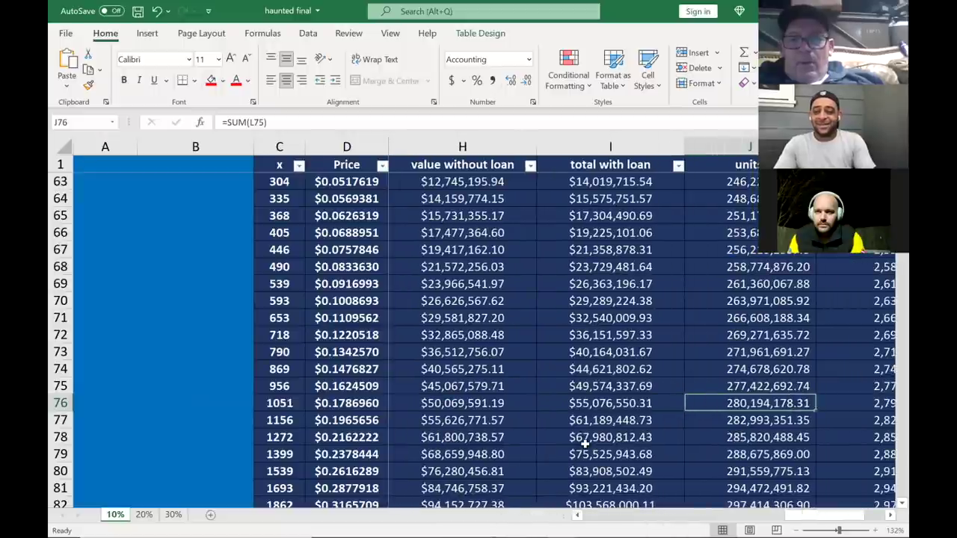
Step: Review the 1051x total with loan, units and loan added units, ending on total units with loan in L76
{"action": "key", "text": "Left"}
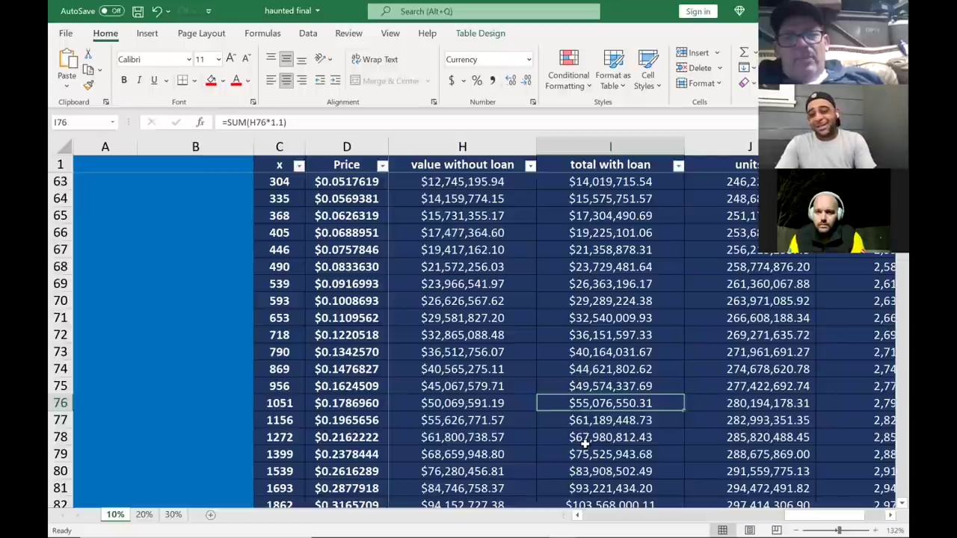
{"action": "key", "text": "Right"}
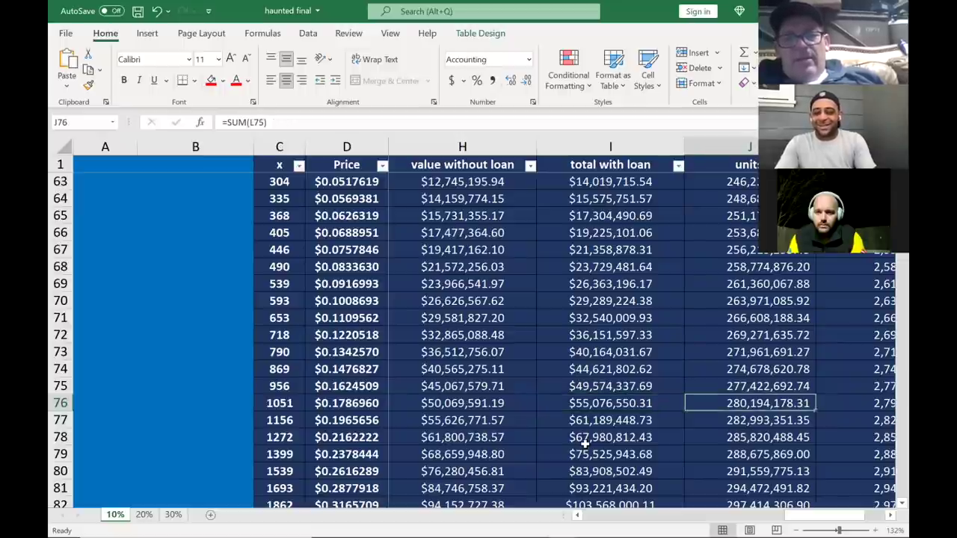
{"action": "key", "text": "Right"}
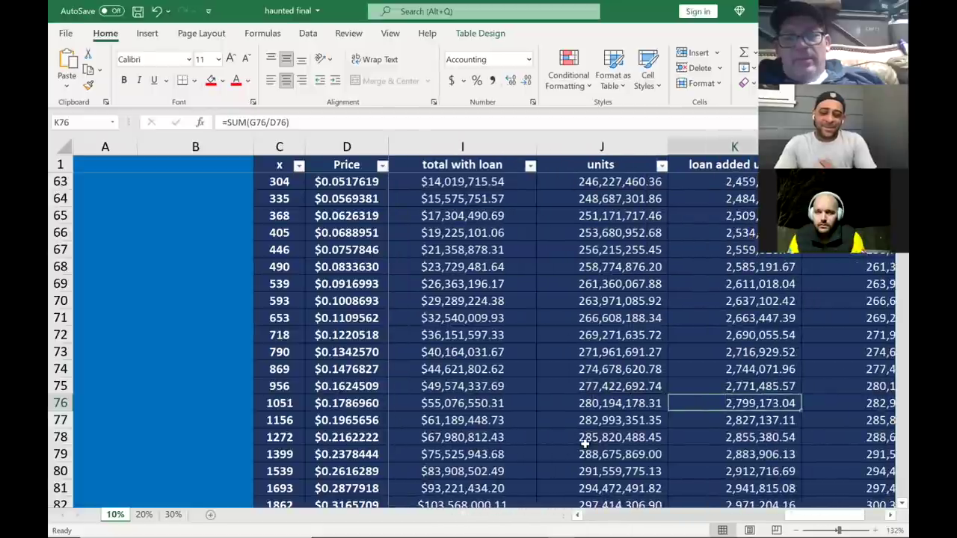
{"action": "key", "text": "Right"}
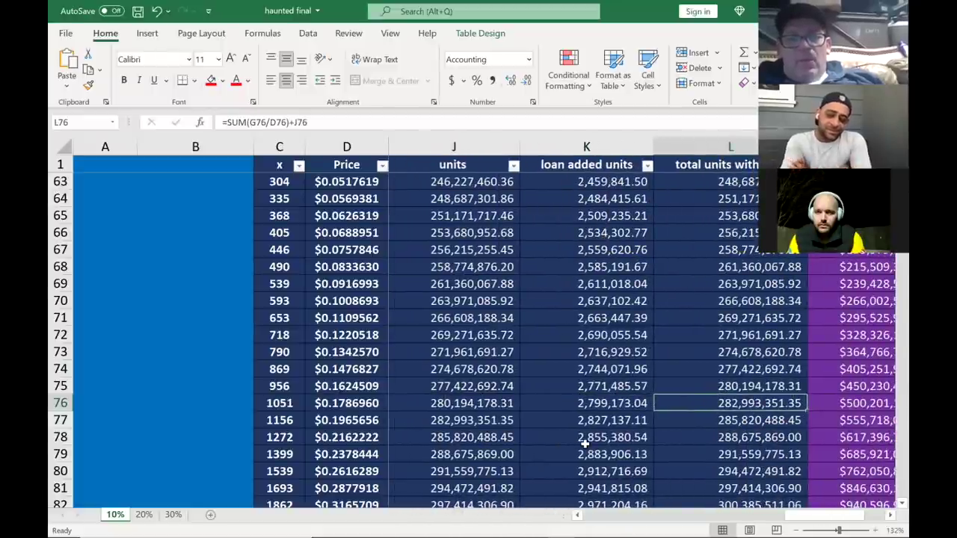
Step: Check the 1051x row's BUYING X1K, fees and x1000 cells up to O76, and the 1156x x1000 amount in O77
{"action": "key", "text": "Right"}
{"action": "key", "text": "Right"}
{"action": "key", "text": "Right"}
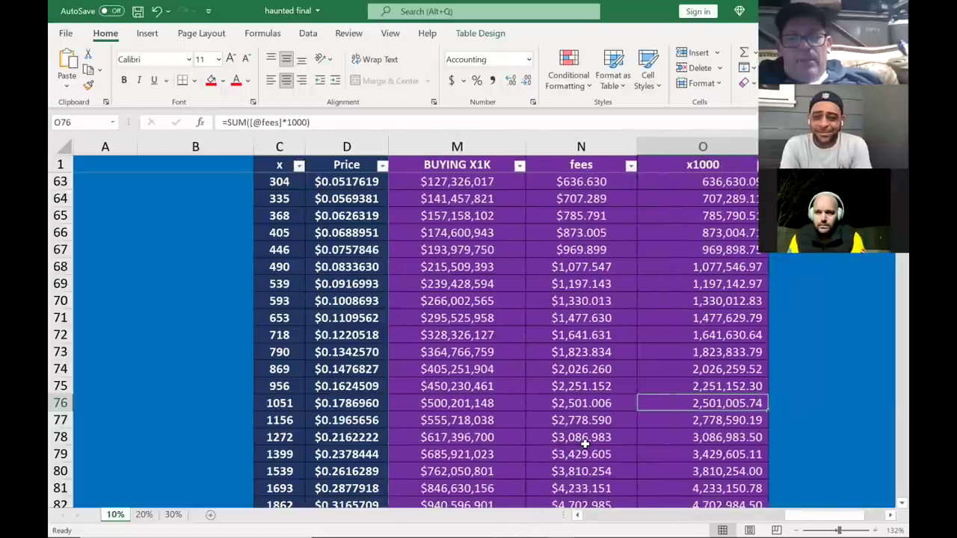
{"action": "key", "text": "Down"}
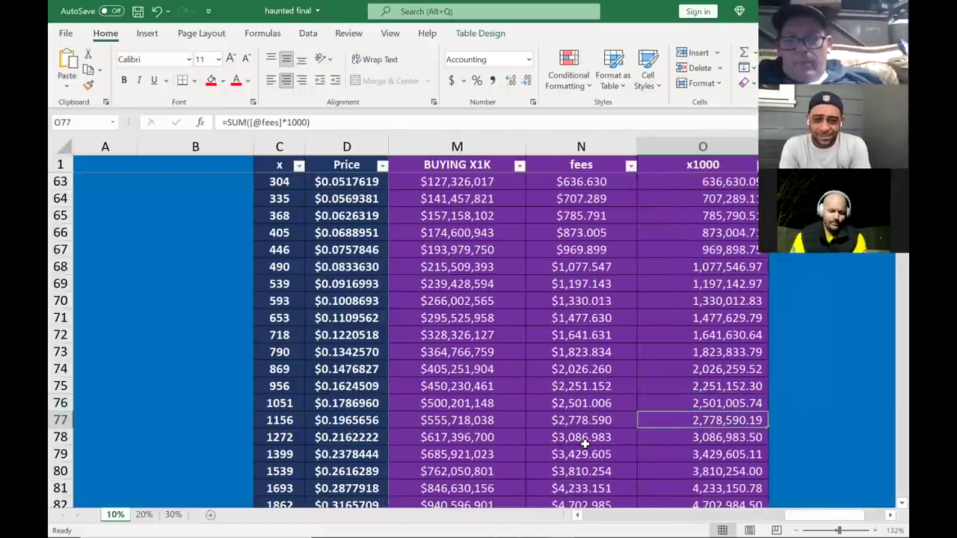
Step: Compare the 1051x row's BUYING X1K amount in M76 with its x1000 amount in O76, ending on M76
{"action": "key", "text": "Left"}
{"action": "key", "text": "Left"}
{"action": "key", "text": "Left"}
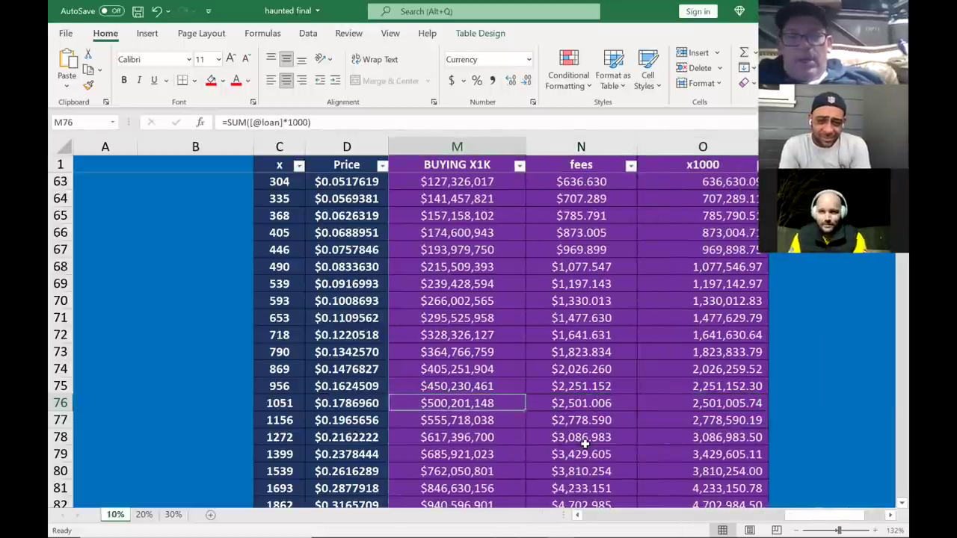
{"action": "key", "text": "Right"}
{"action": "key", "text": "Right"}
{"action": "key", "text": "Right"}
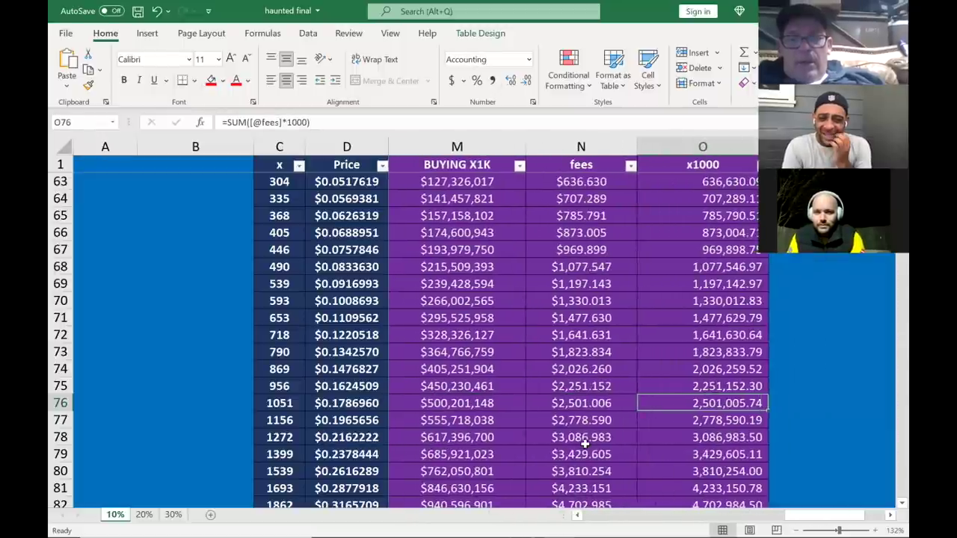
{"action": "key", "text": "Left"}
{"action": "key", "text": "Left"}
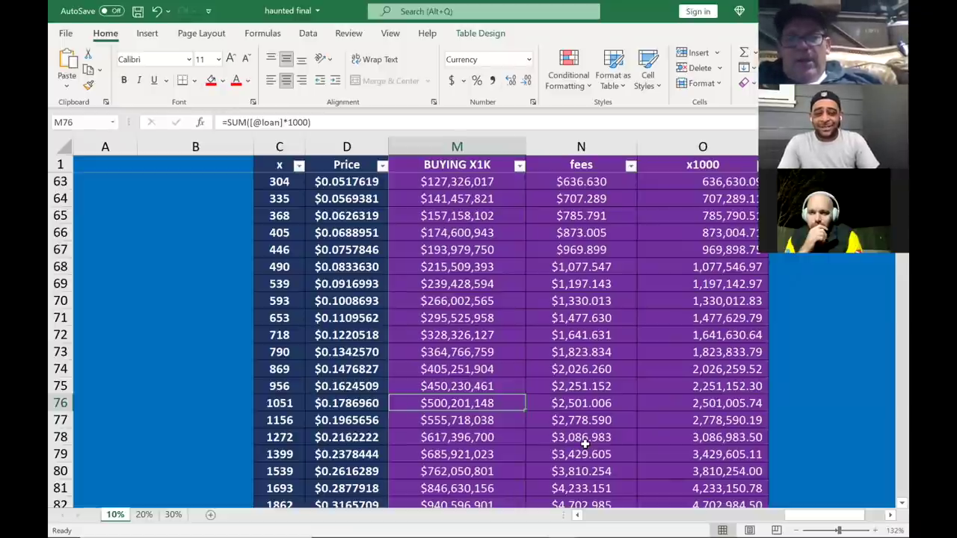
Step: Check the 956x BUYING X1K in M75, then recheck the 1051x fees and x1000 cells, returning to M76
{"action": "key", "text": "Up"}
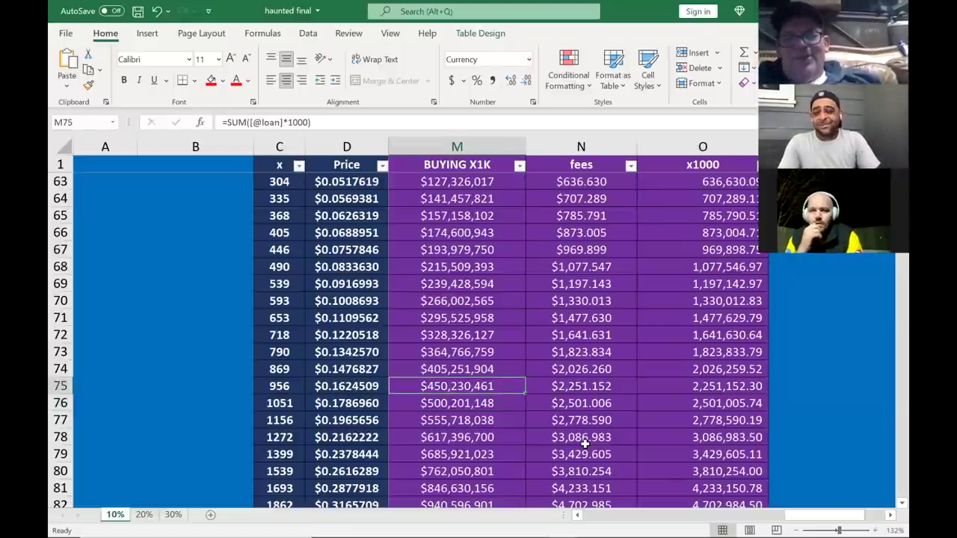
{"action": "key", "text": "Down"}
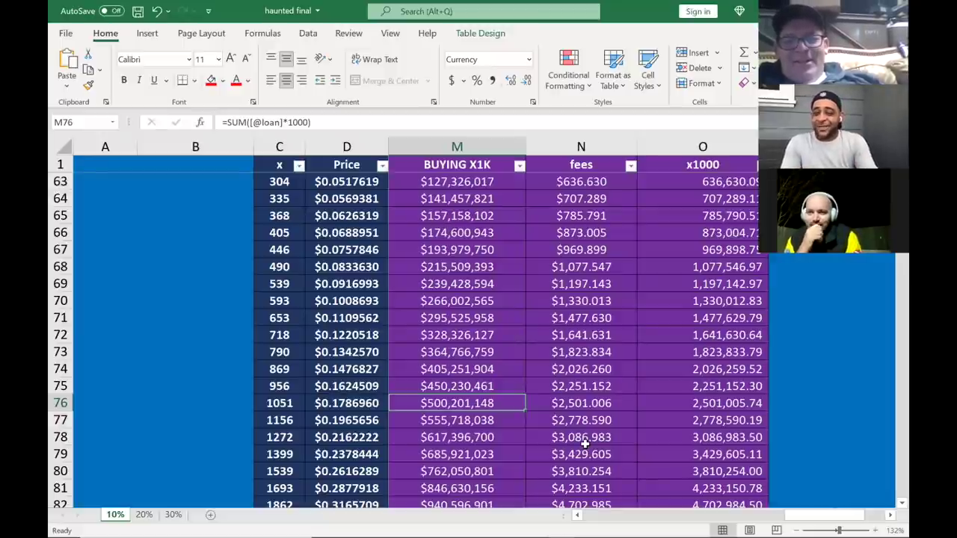
{"action": "key", "text": "Right"}
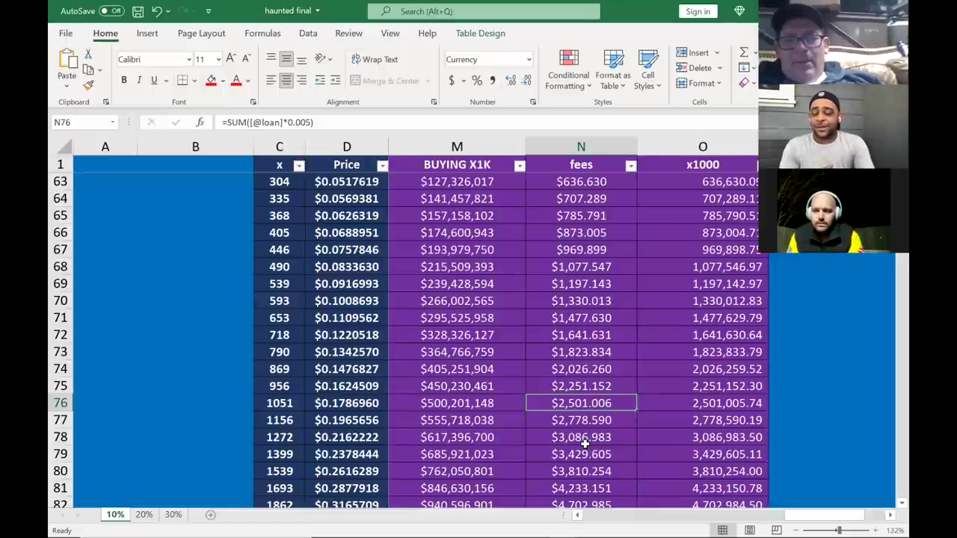
{"action": "key", "text": "Right"}
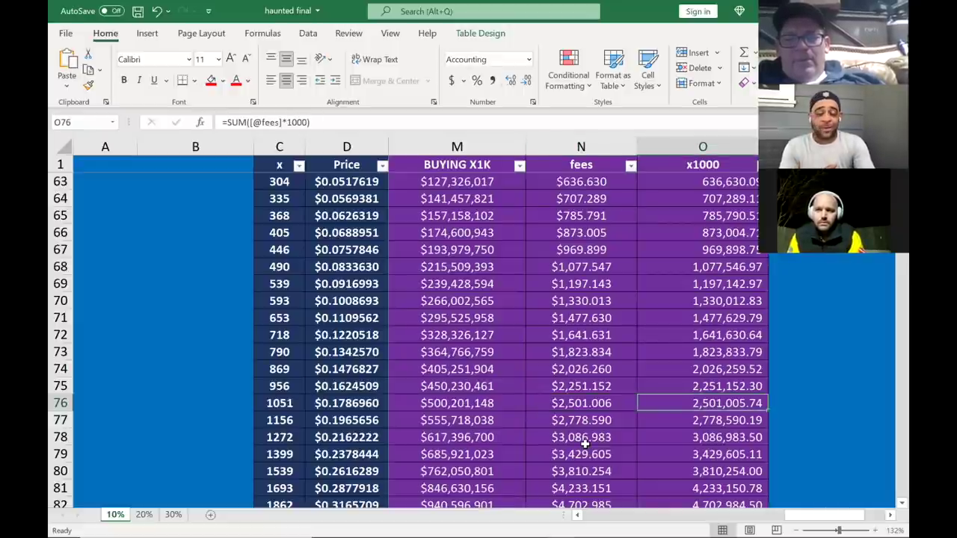
{"action": "key", "text": "Left"}
{"action": "key", "text": "Left"}
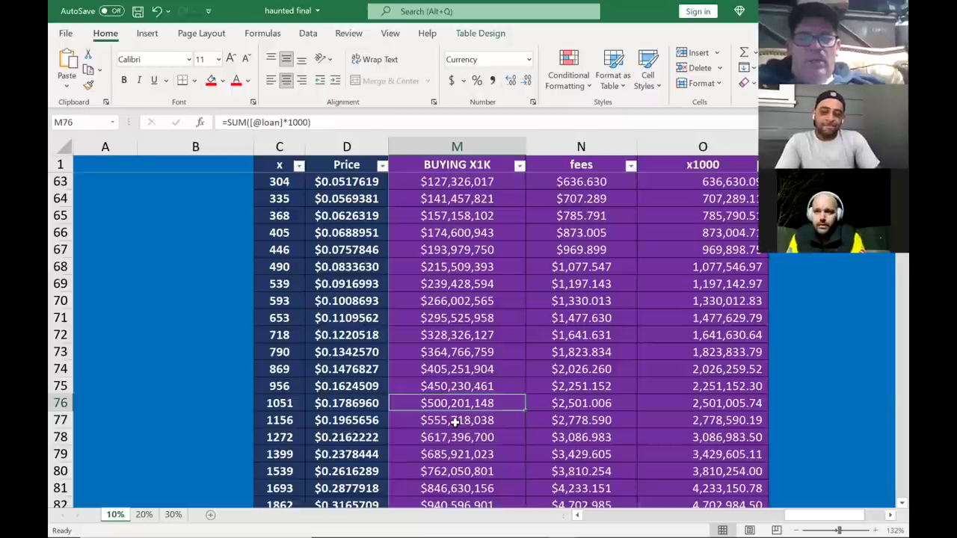
Step: Go to the red 10354x row 100 and trace it back to its price in D100 and units in E100
{"action": "scroll", "coordinate": [455, 423], "scroll_direction": "down", "scroll_amount": 1}
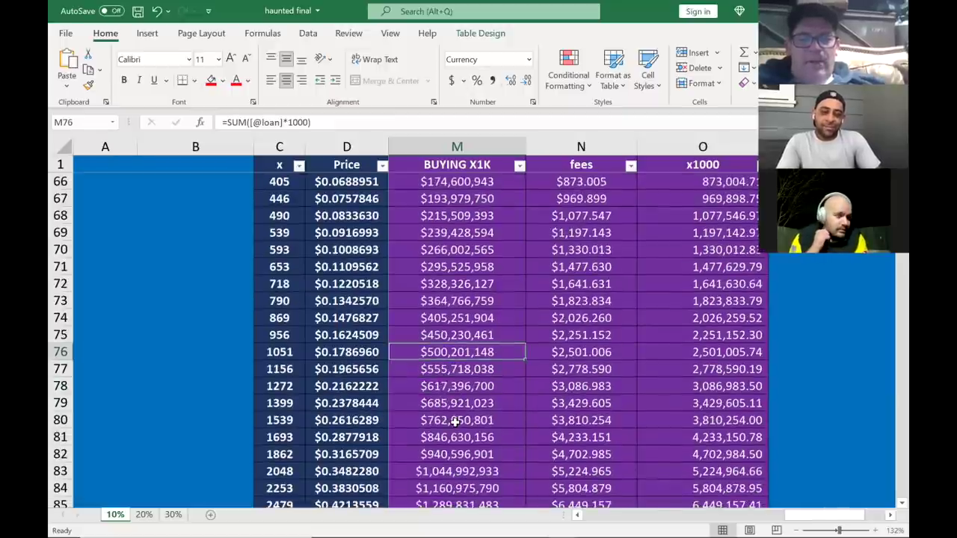
{"action": "scroll", "coordinate": [455, 422], "scroll_direction": "down", "scroll_amount": 6}
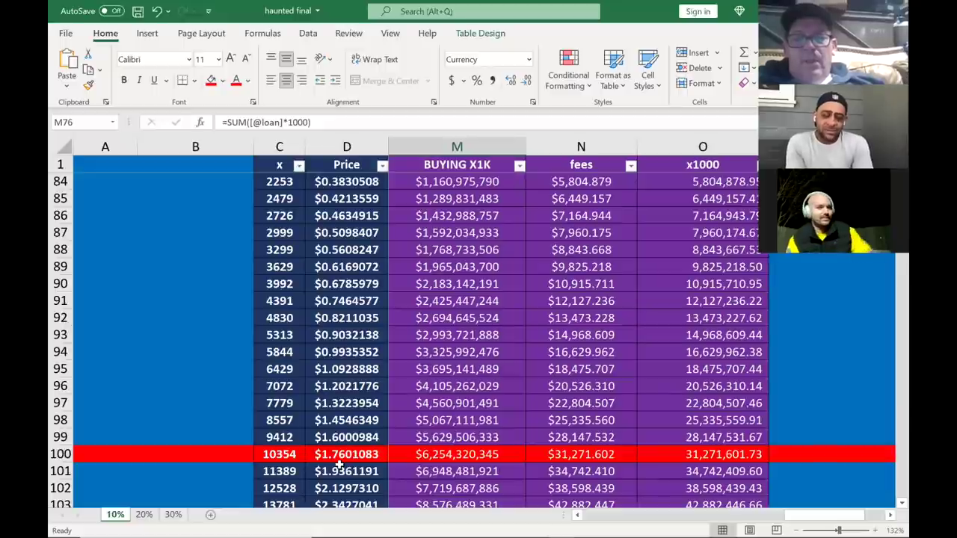
{"action": "left_click", "coordinate": [454, 454]}
{"action": "key", "text": "Left"}
{"action": "key", "text": "Left"}
{"action": "key", "text": "Left"}
{"action": "key", "text": "Left"}
{"action": "key", "text": "Left"}
{"action": "key", "text": "Left"}
{"action": "key", "text": "Left"}
{"action": "key", "text": "Left"}
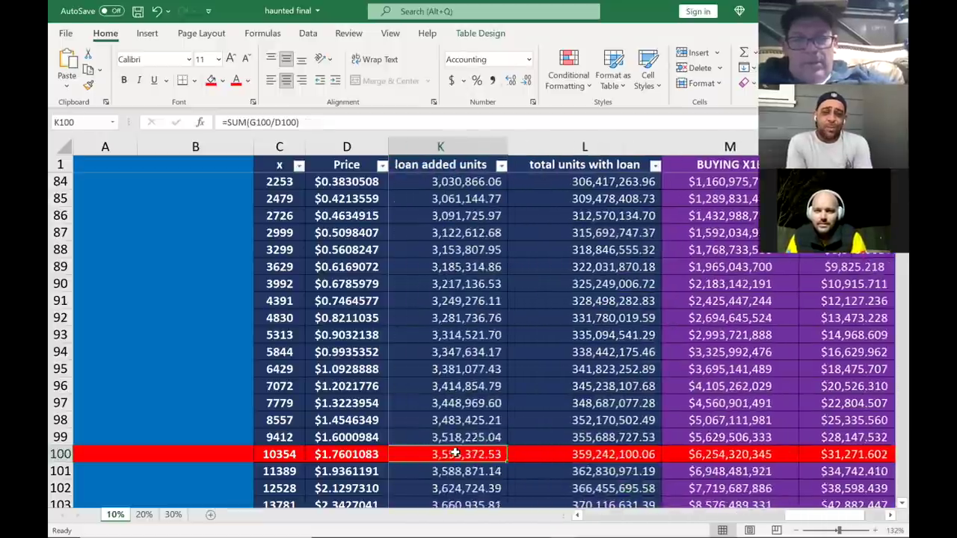
{"action": "key", "text": "Left"}
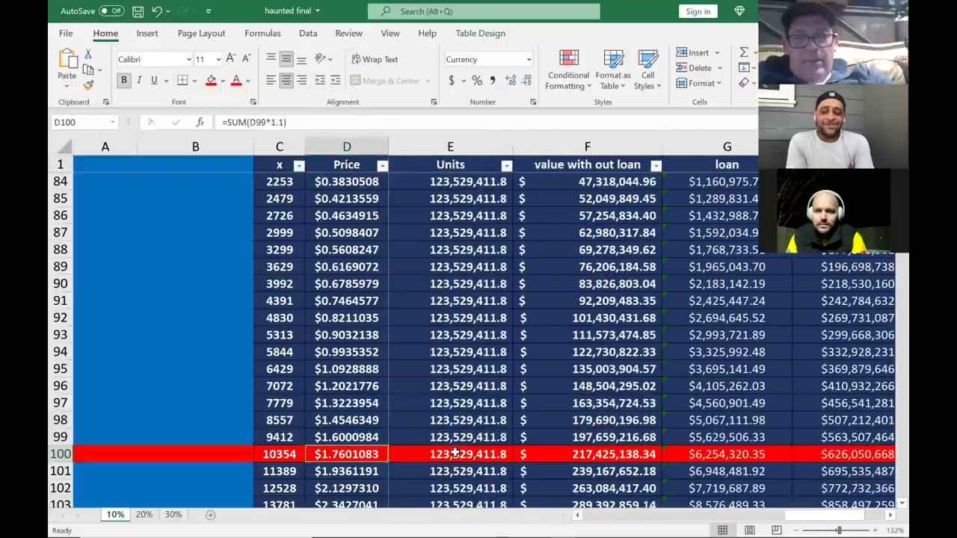
{"action": "key", "text": "Right"}
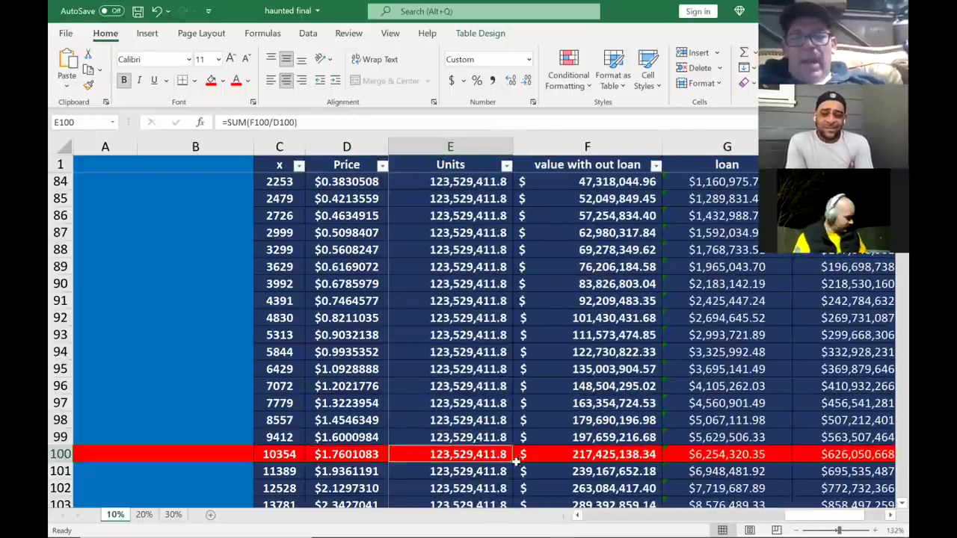
Step: Review the 10354x row's value with out loan in F100, loan, value without loan and total with loan in I100
{"action": "left_click", "coordinate": [583, 454]}
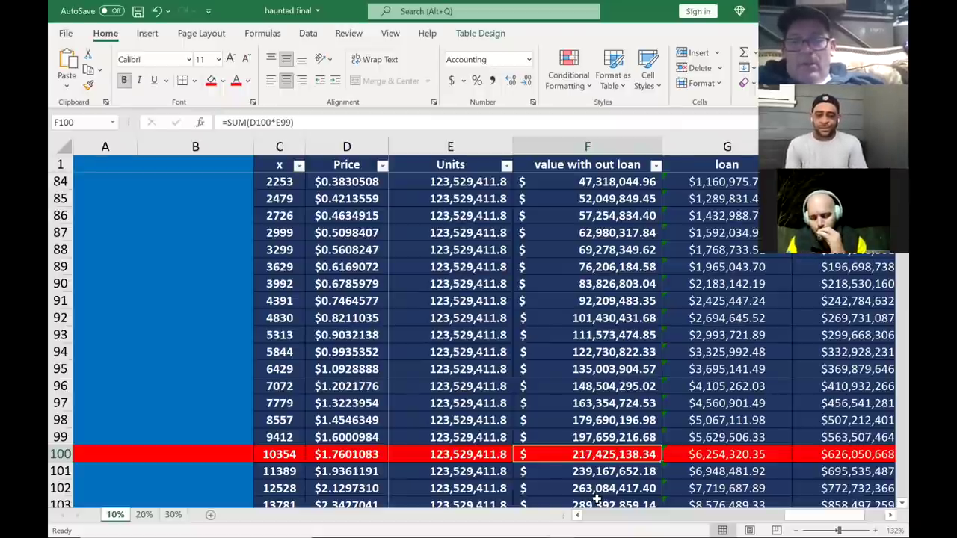
{"action": "key", "text": "Right"}
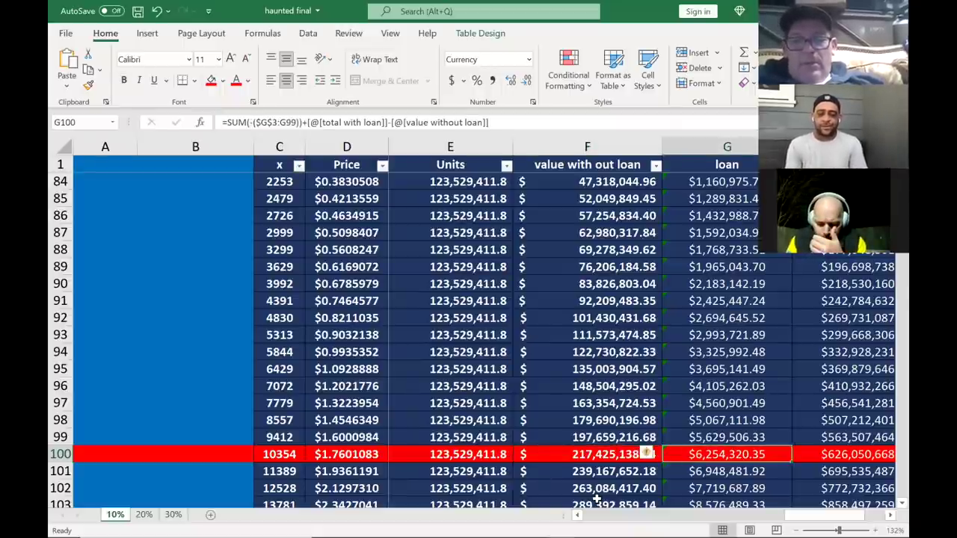
{"action": "key", "text": "Right"}
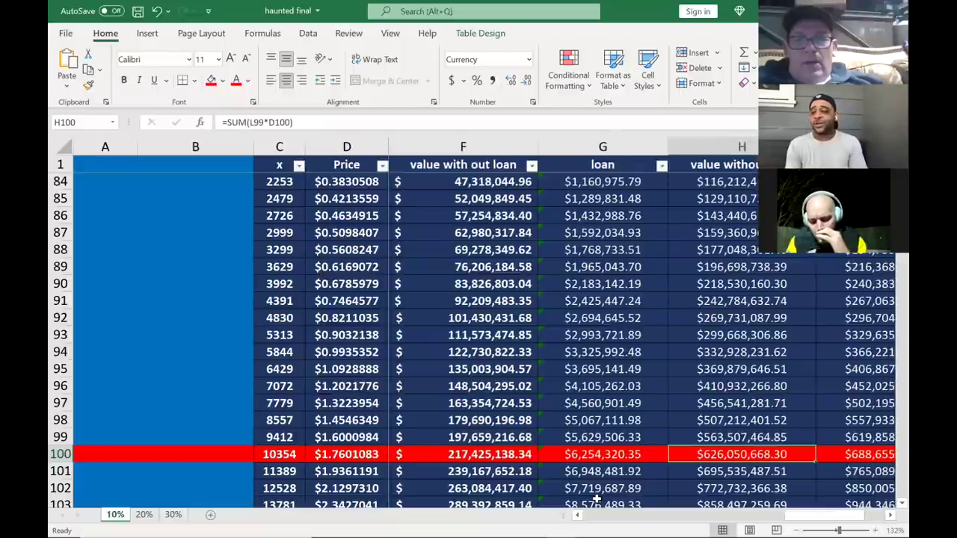
{"action": "key", "text": "Left"}
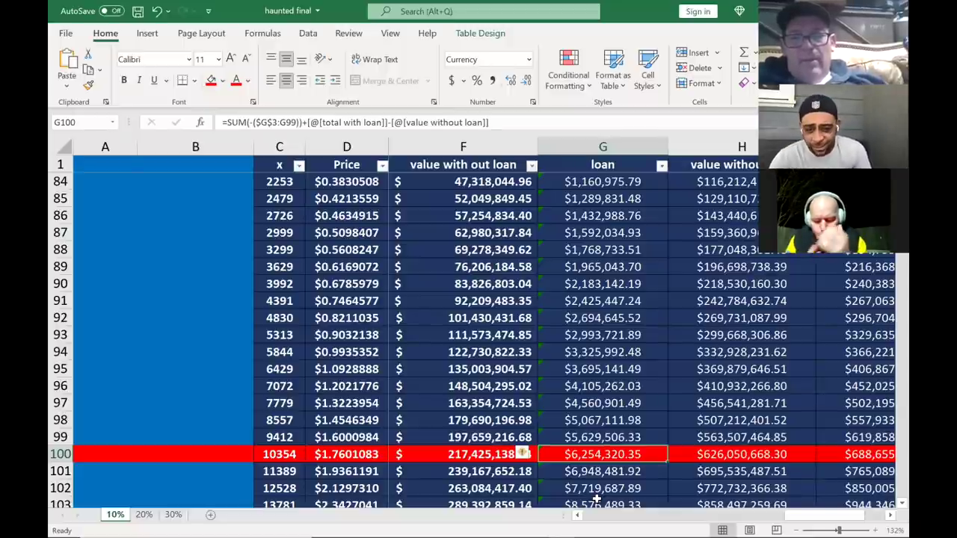
{"action": "key", "text": "Right"}
{"action": "key", "text": "Right"}
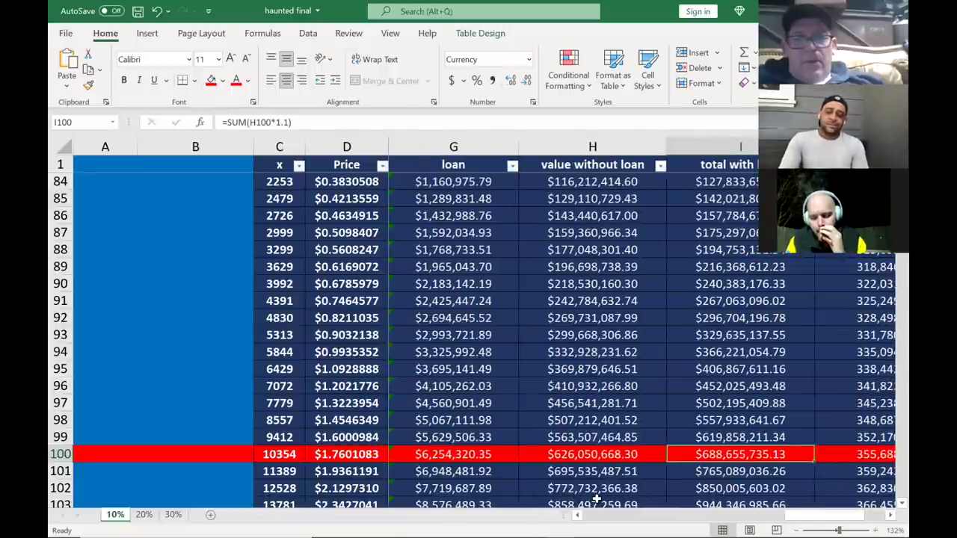
Step: Compare the 10354x value without loan in H100 with the total with loan and units, ending on I100
{"action": "key", "text": "Left"}
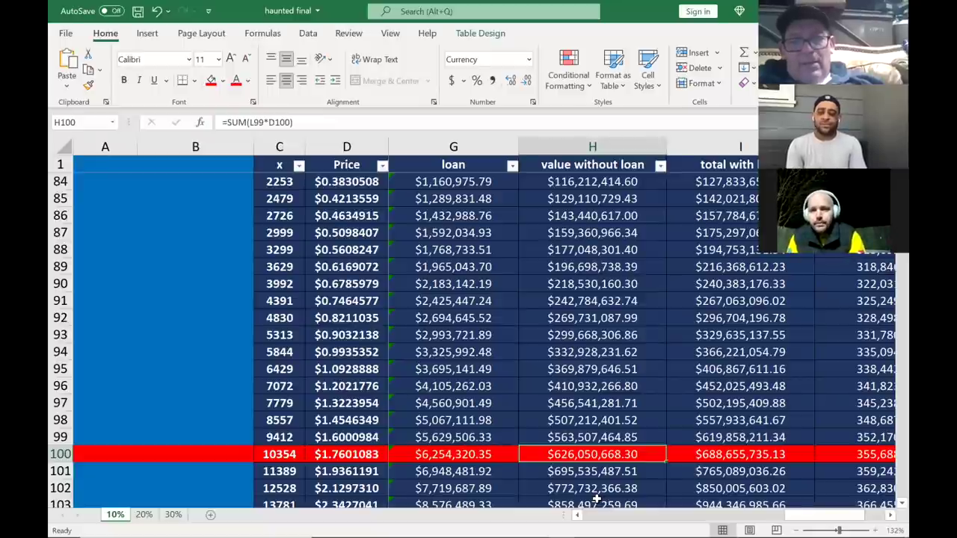
{"action": "key", "text": "Right"}
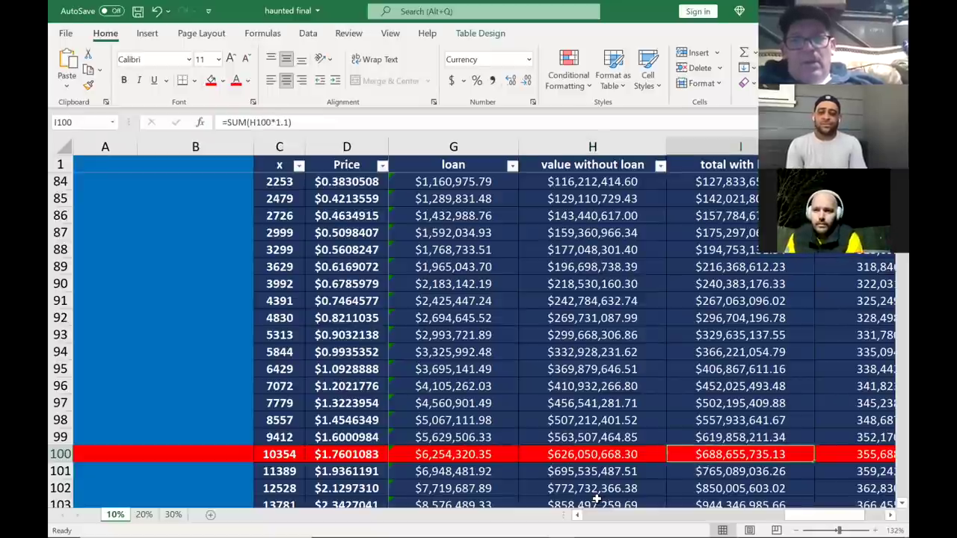
{"action": "key", "text": "Right"}
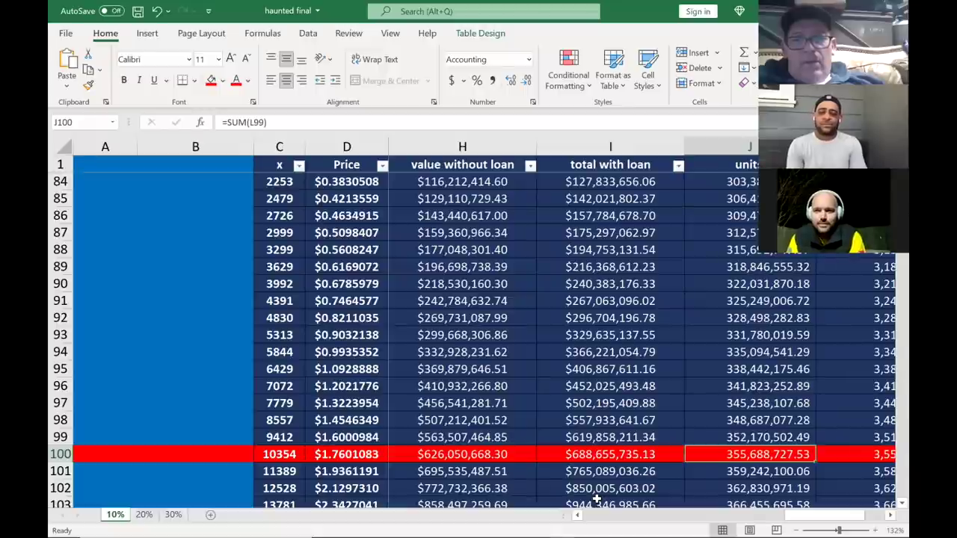
{"action": "key", "text": "Left"}
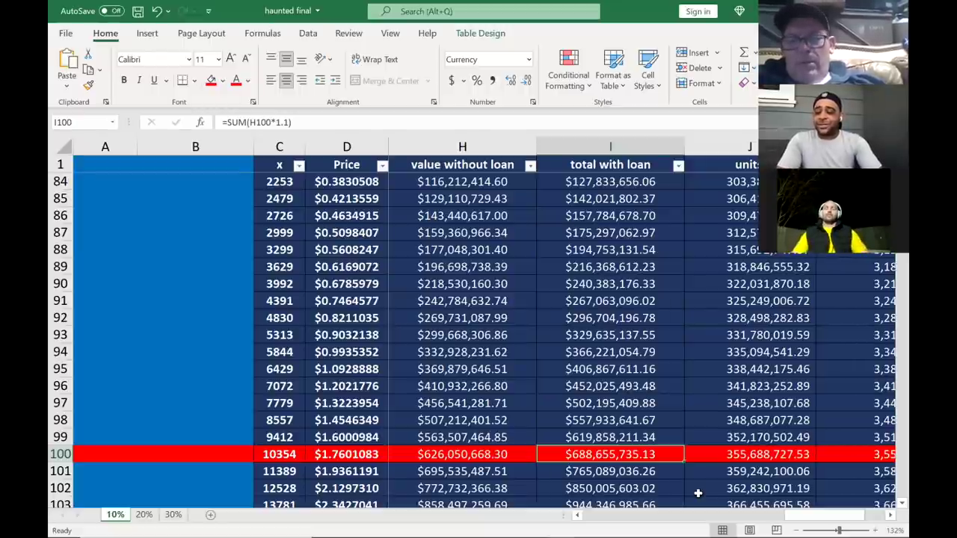
Step: Examine the 10354x row's BUYING X1K, fees and x1000 cells in M100, N100 and O100
{"action": "key", "text": "Right"}
{"action": "key", "text": "Right"}
{"action": "key", "text": "Right"}
{"action": "key", "text": "Right"}
{"action": "key", "text": "Right"}
{"action": "key", "text": "Right"}
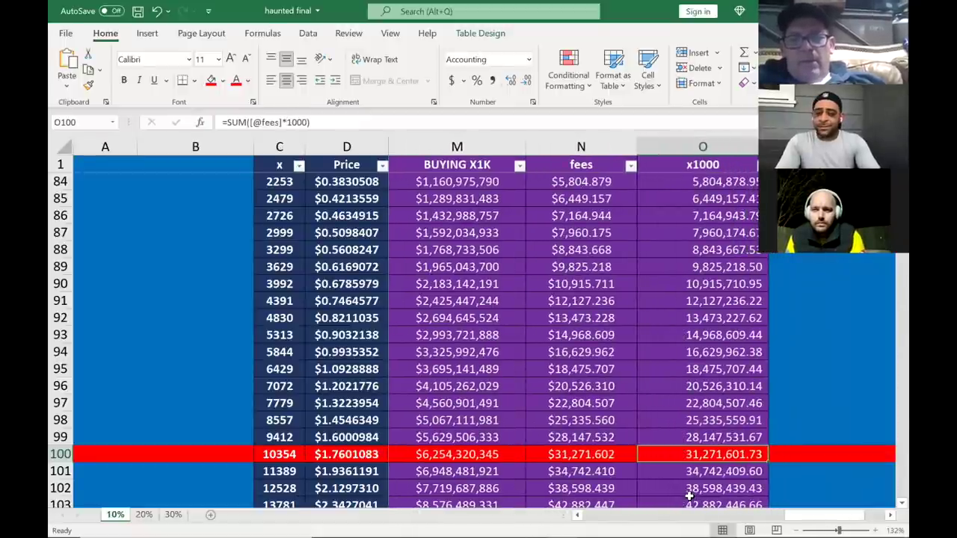
{"action": "left_click", "coordinate": [462, 457]}
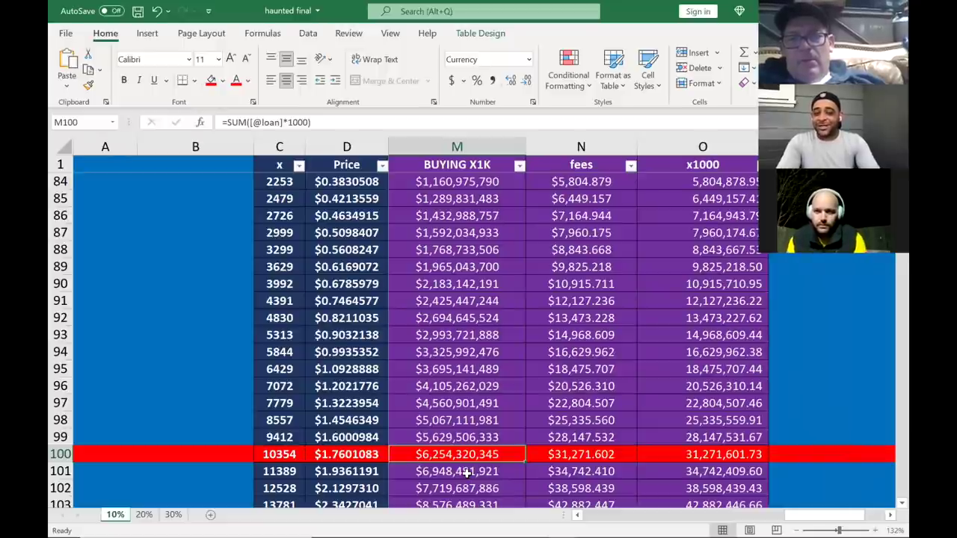
{"action": "left_click", "coordinate": [577, 455]}
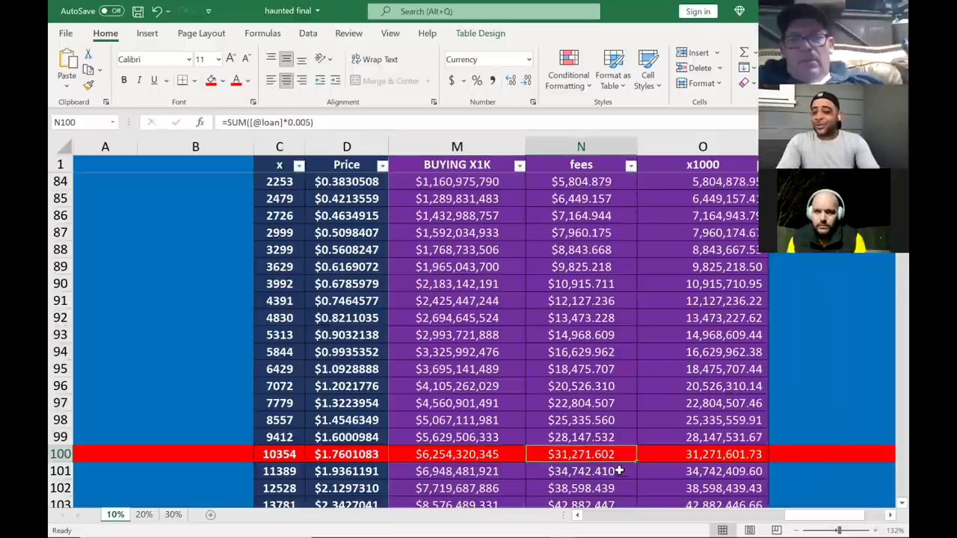
{"action": "left_click", "coordinate": [691, 454]}
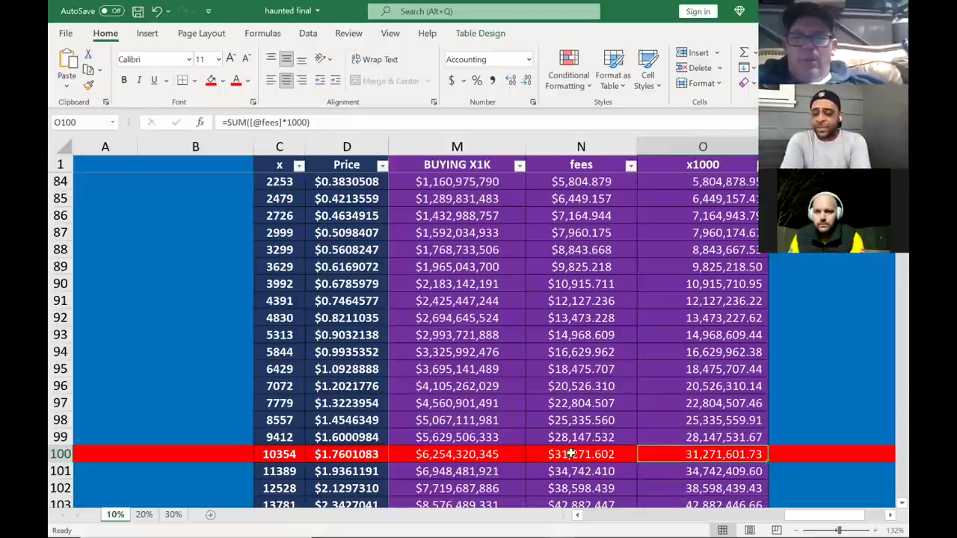
Step: Highlight the BUYING X1K amounts from M100 up to M91, then check M96 and the column header in M1
{"action": "left_click_drag", "start_coordinate": [507, 454], "coordinate": [504, 301]}
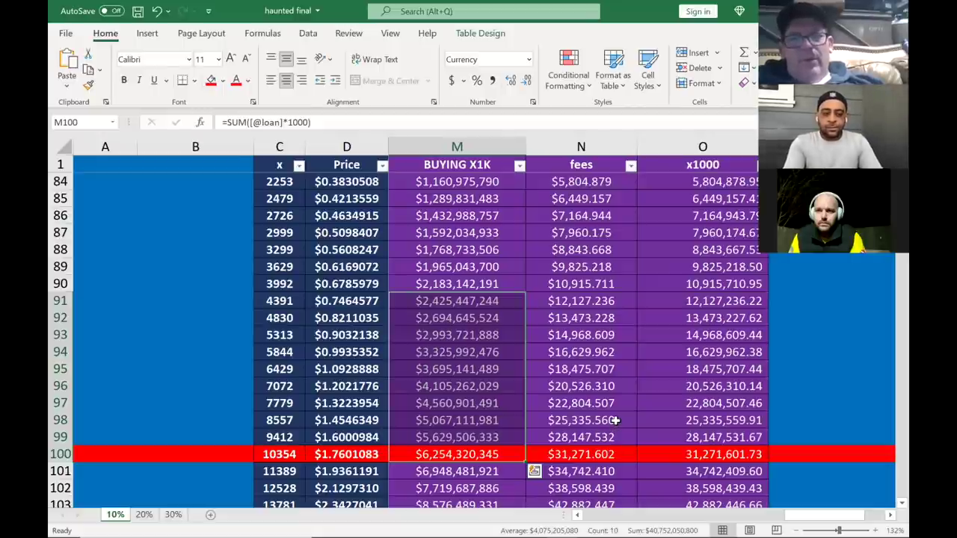
{"action": "left_click", "coordinate": [456, 388]}
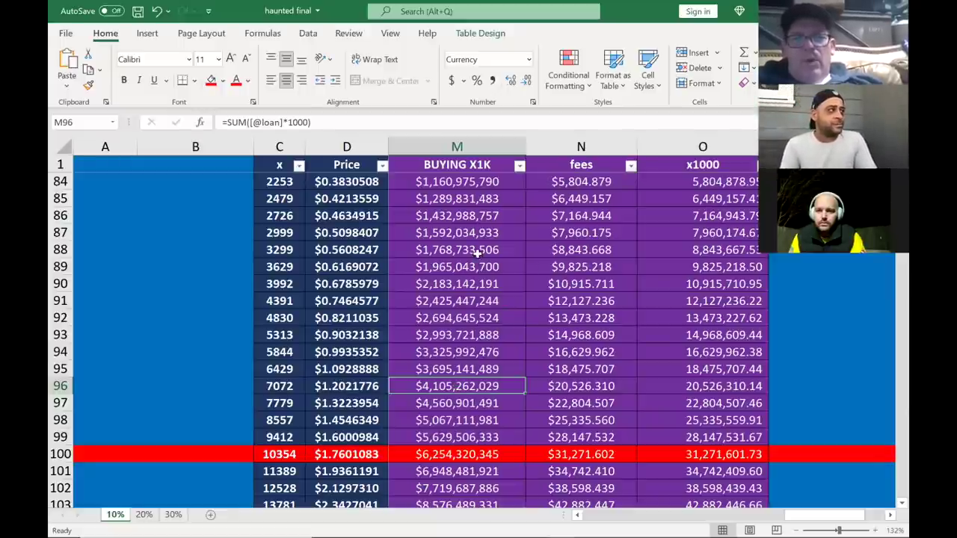
{"action": "left_click", "coordinate": [451, 167]}
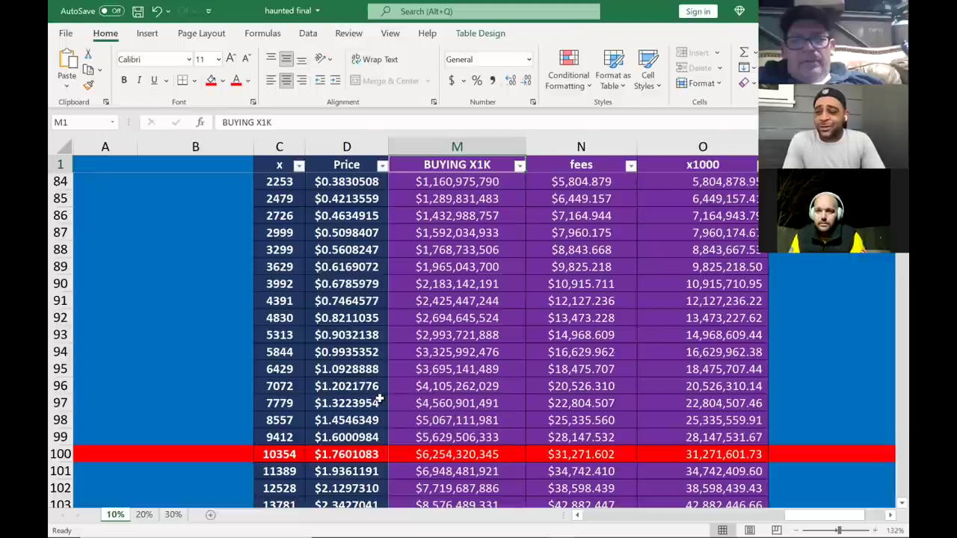
Step: Trace the 7779x row from BUYING X1K in M97 back across the loan columns to units in E97
{"action": "left_click", "coordinate": [411, 404]}
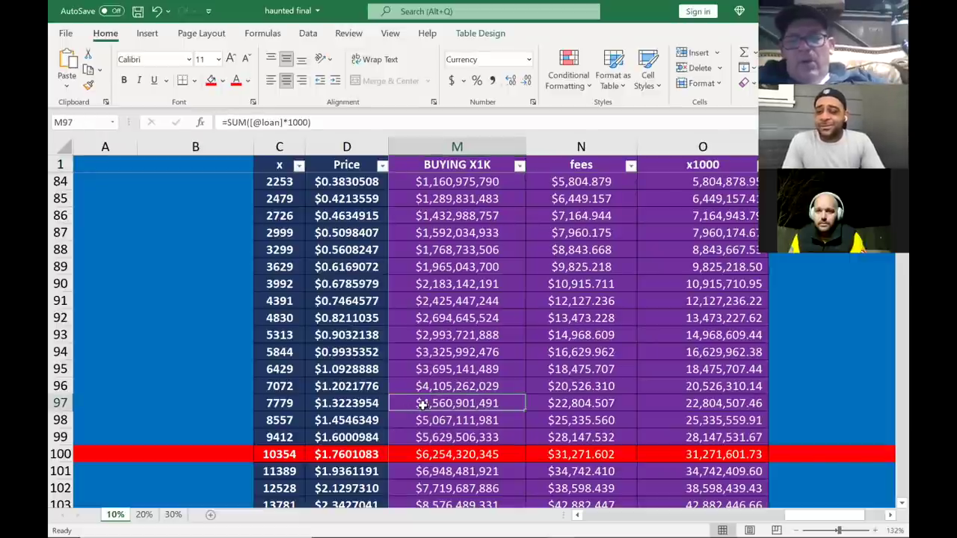
{"action": "key", "text": "Left"}
{"action": "key", "text": "Left"}
{"action": "key", "text": "Left"}
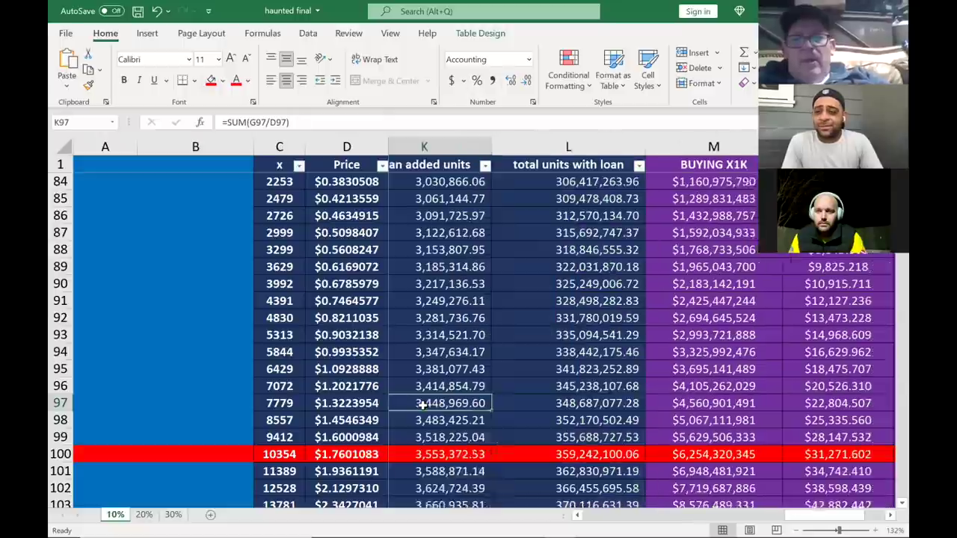
{"action": "key", "text": "Left"}
{"action": "key", "text": "Left"}
{"action": "key", "text": "Left"}
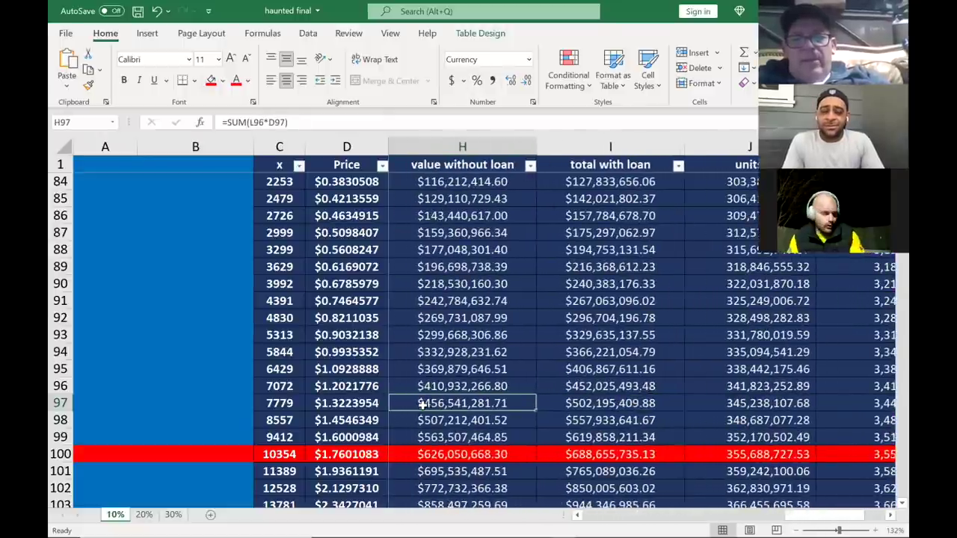
{"action": "key", "text": "Left"}
{"action": "key", "text": "Left"}
{"action": "key", "text": "Left"}
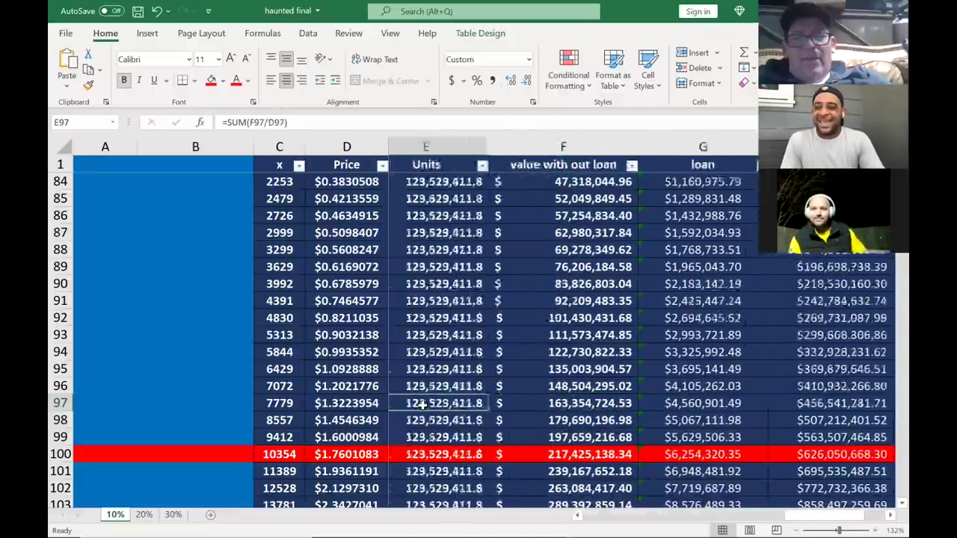
{"action": "left_click", "coordinate": [428, 404]}
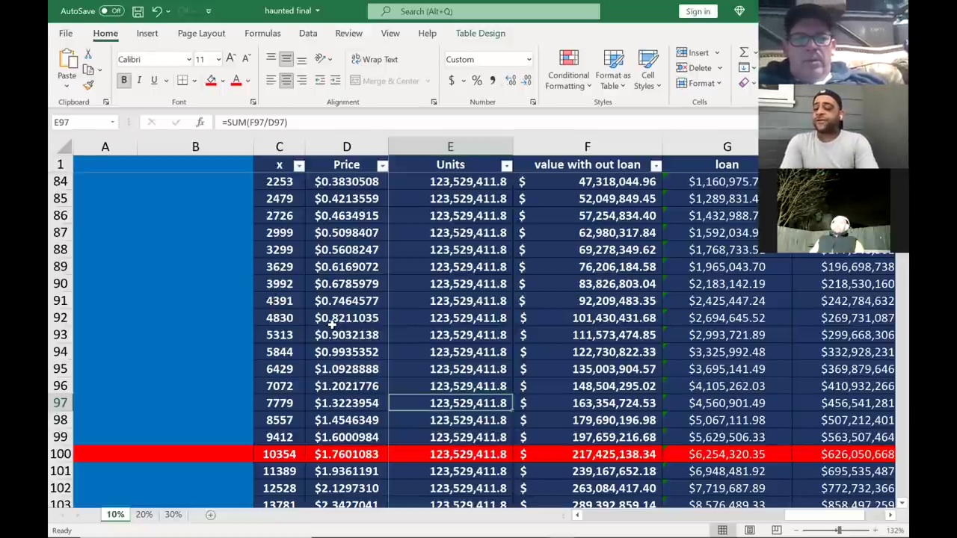
Step: Return to the investment and price inputs in the sheet's first rows, then switch to the Vault Locked Pulse flowchart in Photos
{"action": "scroll", "coordinate": [332, 323], "scroll_direction": "up", "scroll_amount": 2}
{"action": "scroll", "coordinate": [332, 323], "scroll_direction": "down", "scroll_amount": 1}
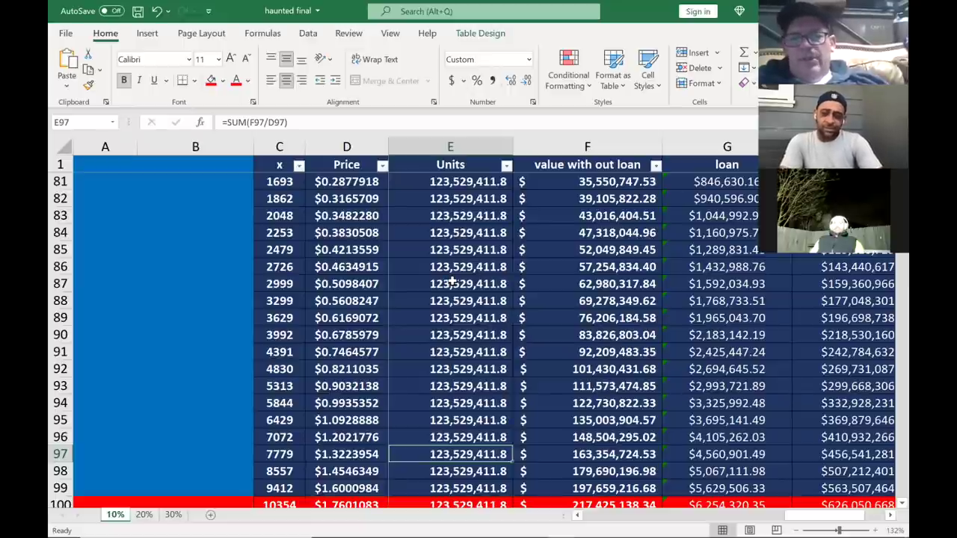
{"action": "scroll", "coordinate": [452, 281], "scroll_direction": "up", "scroll_amount": 10}
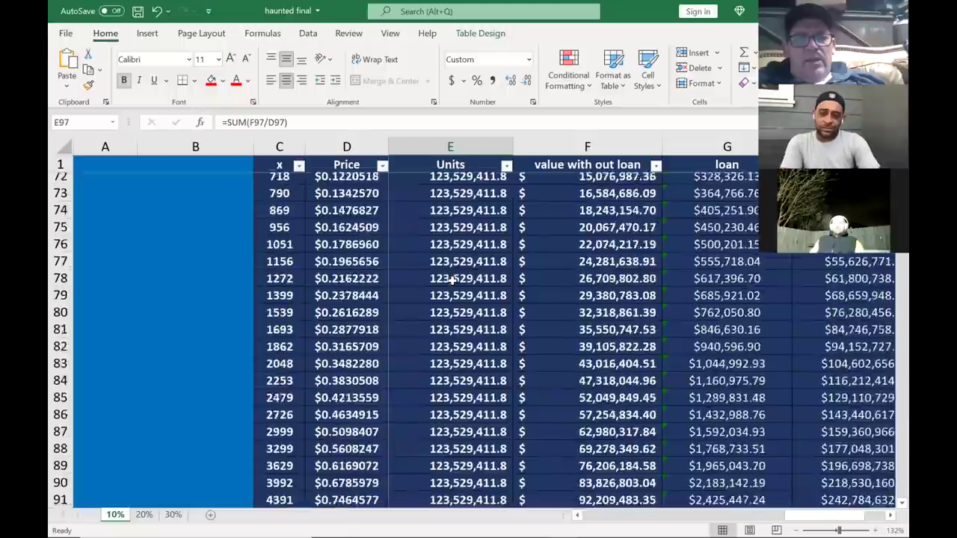
{"action": "scroll", "coordinate": [452, 281], "scroll_direction": "up", "scroll_amount": 11}
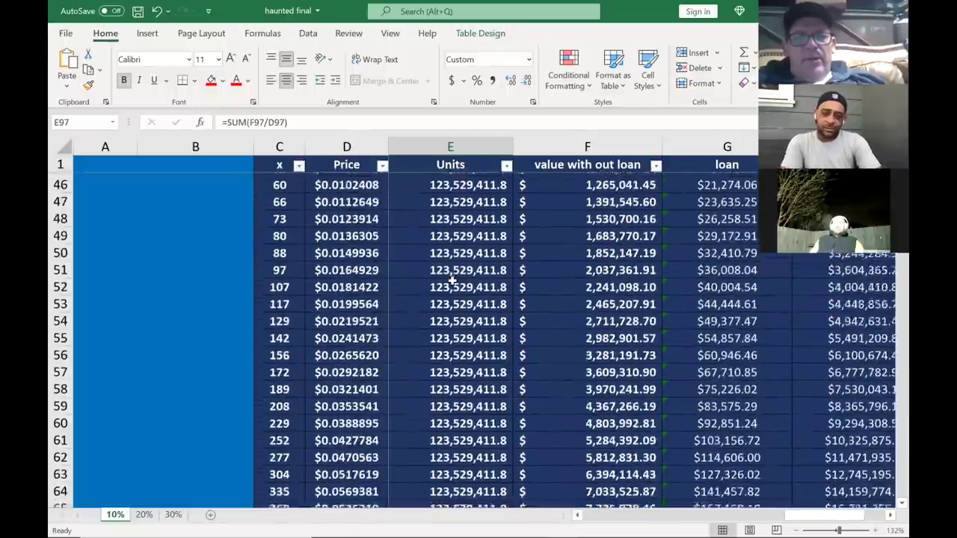
{"action": "scroll", "coordinate": [452, 281], "scroll_direction": "up", "scroll_amount": 6}
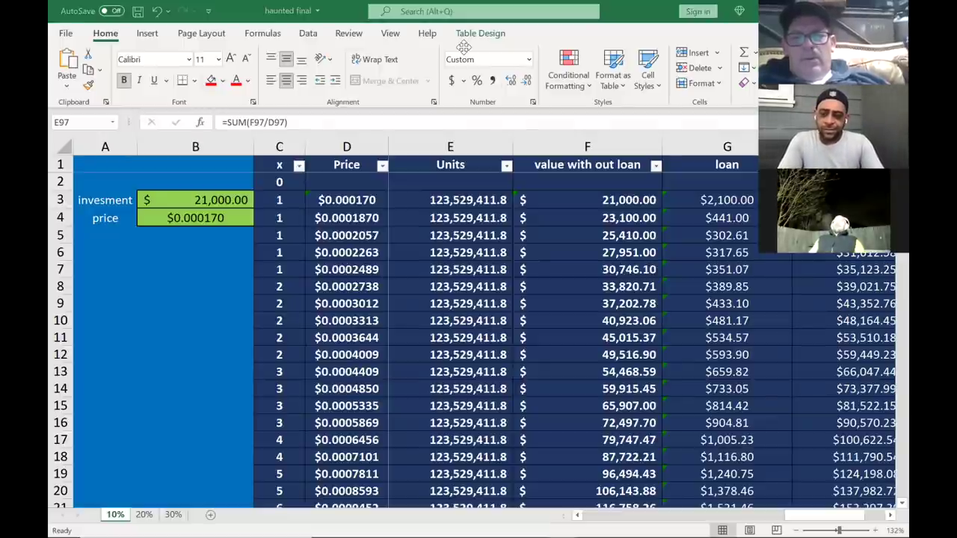
{"action": "key", "text": "alt+Tab"}
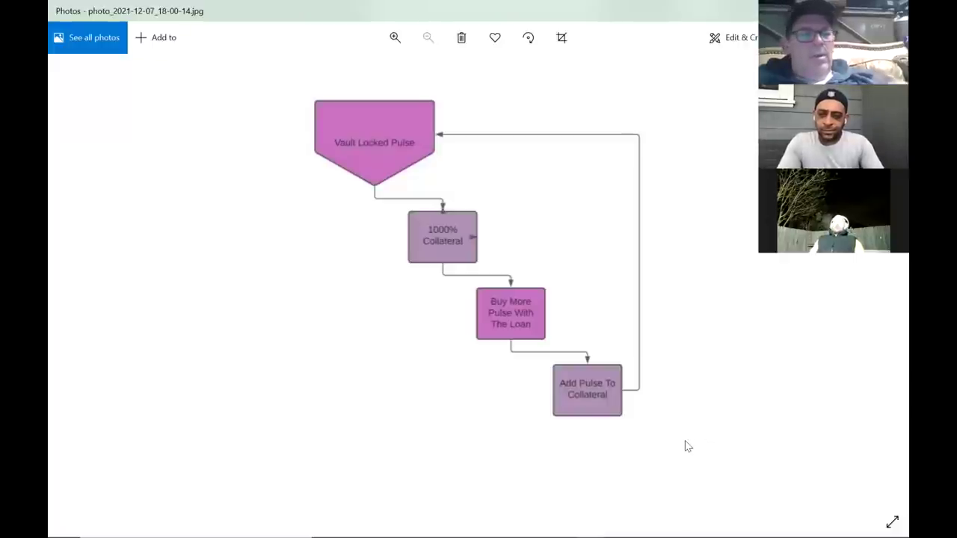